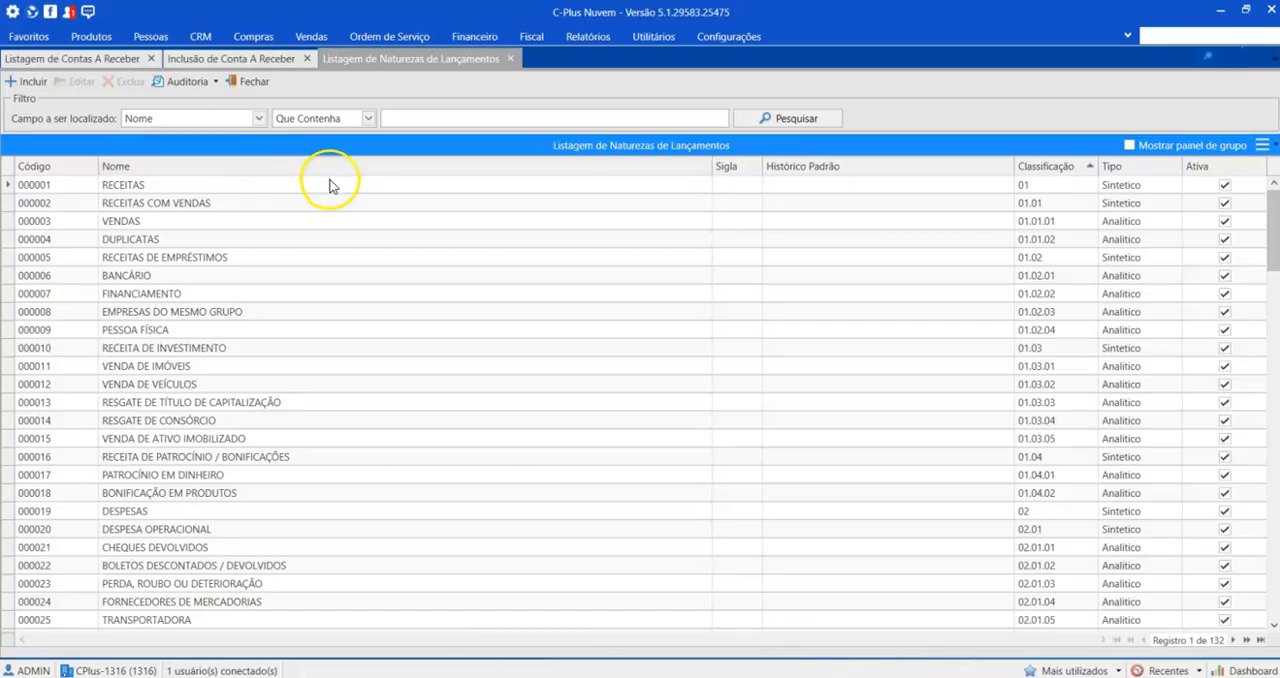
Step: Locate the Natureza de Lançamento entry among the financial tables, then dismiss the list without opening it
{"action": "left_click", "coordinate": [287, 188]}
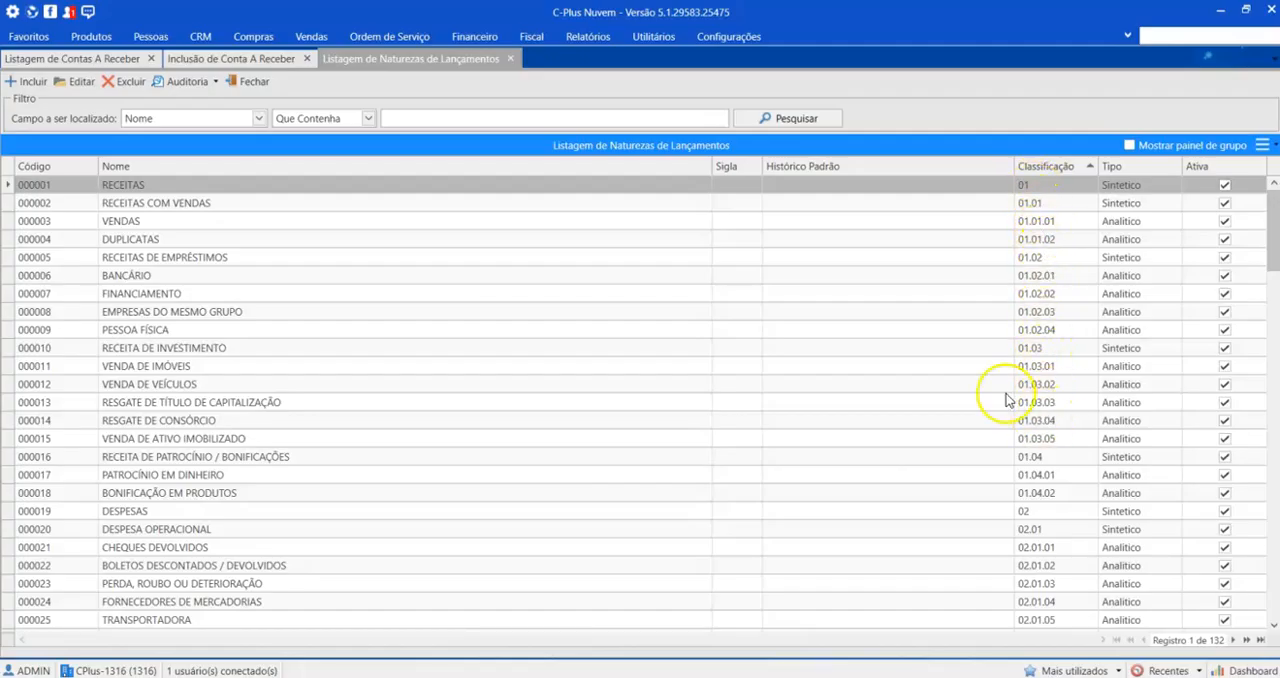
{"action": "left_click", "coordinate": [470, 38]}
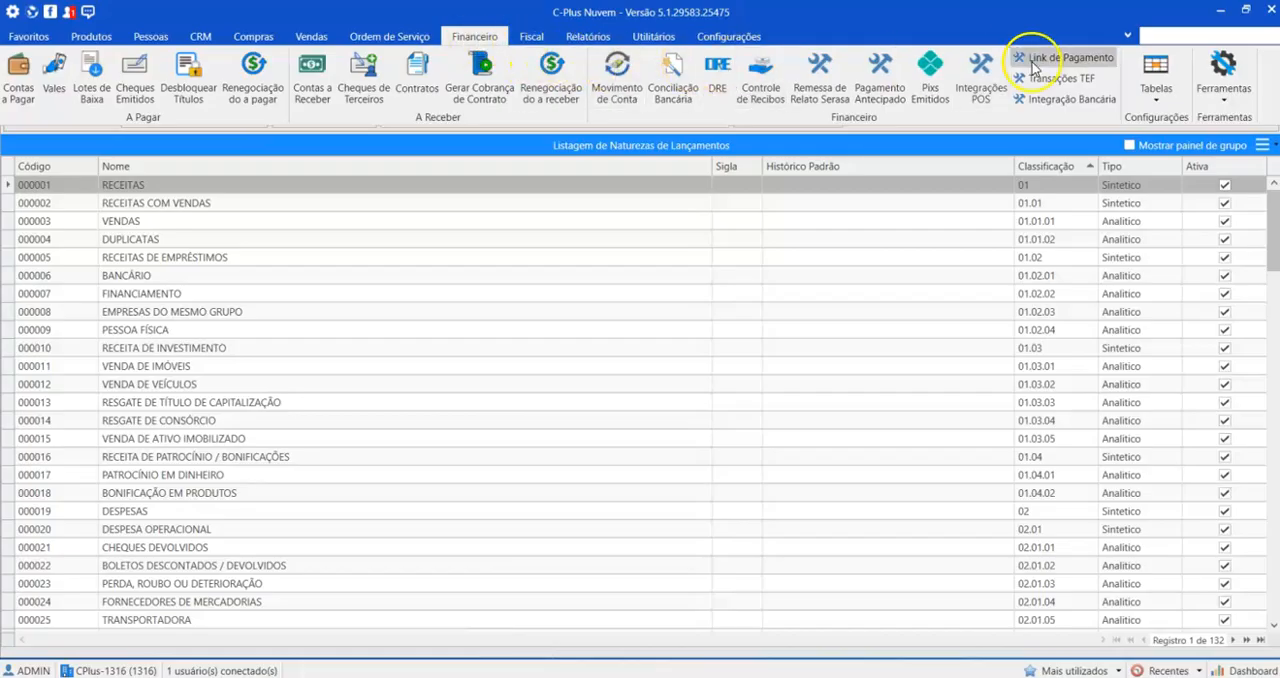
{"action": "left_click", "coordinate": [1157, 97]}
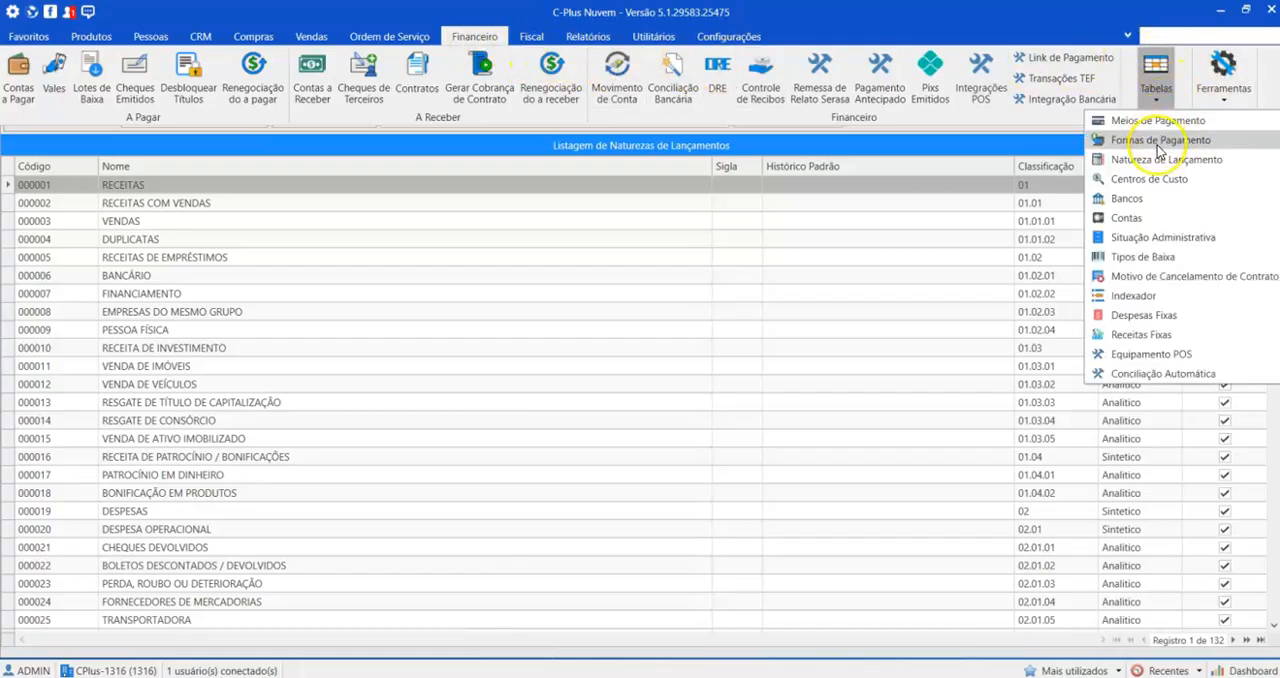
{"action": "left_click", "coordinate": [951, 31]}
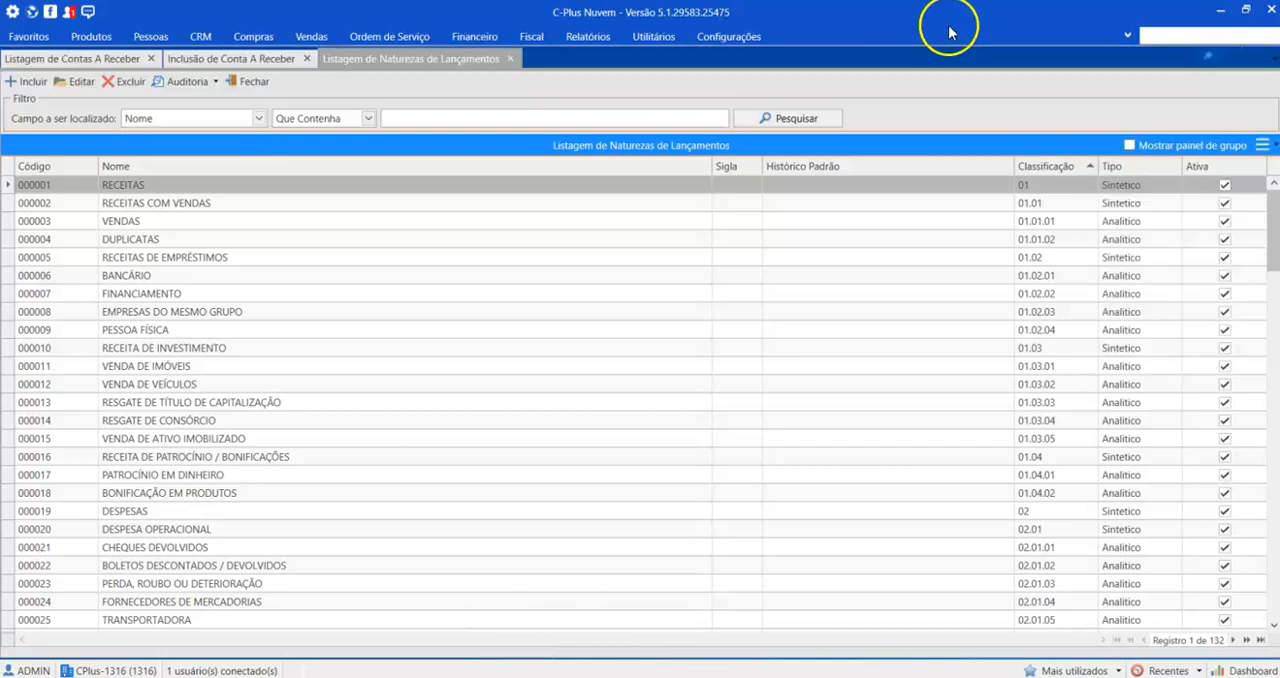
Step: Search the program's functions for "natu" to find the Natureza de Lançamento screen
{"action": "left_click", "coordinate": [1180, 37]}
{"action": "type", "text": "na"}
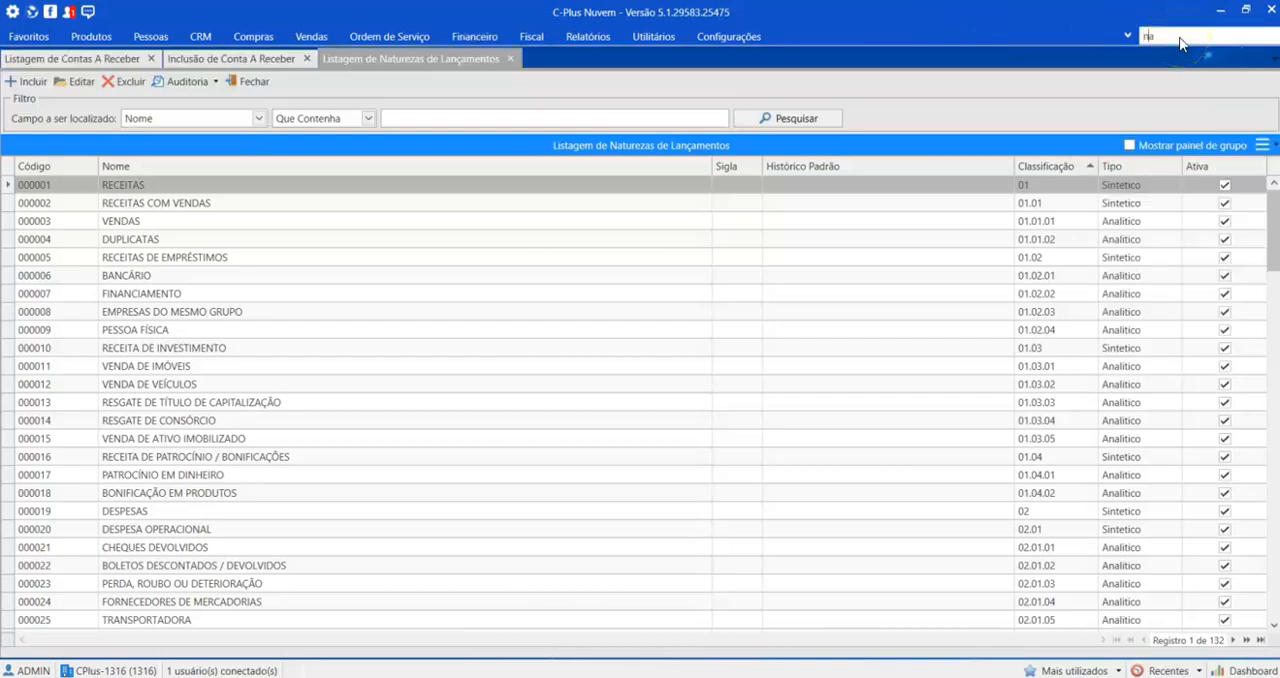
{"action": "type", "text": "tu"}
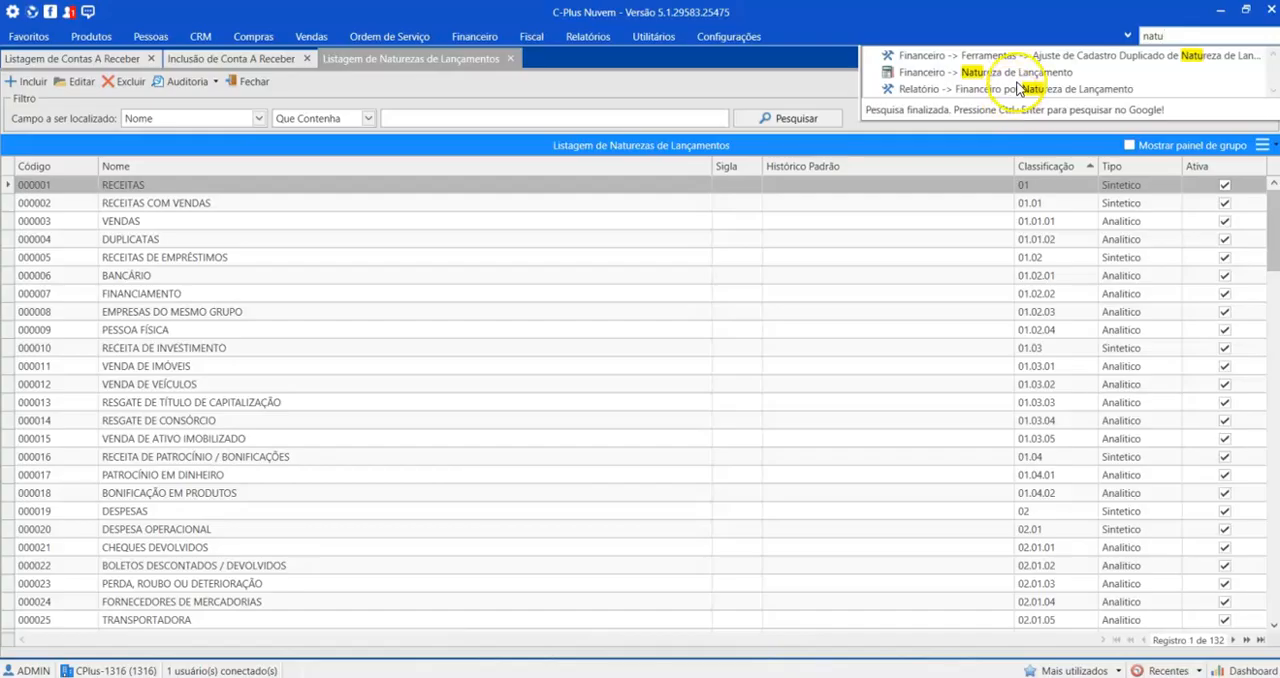
Step: Return to the listing of entry natures and compare the classification types of VENDAS and RECEITAS
{"action": "left_click", "coordinate": [450, 58]}
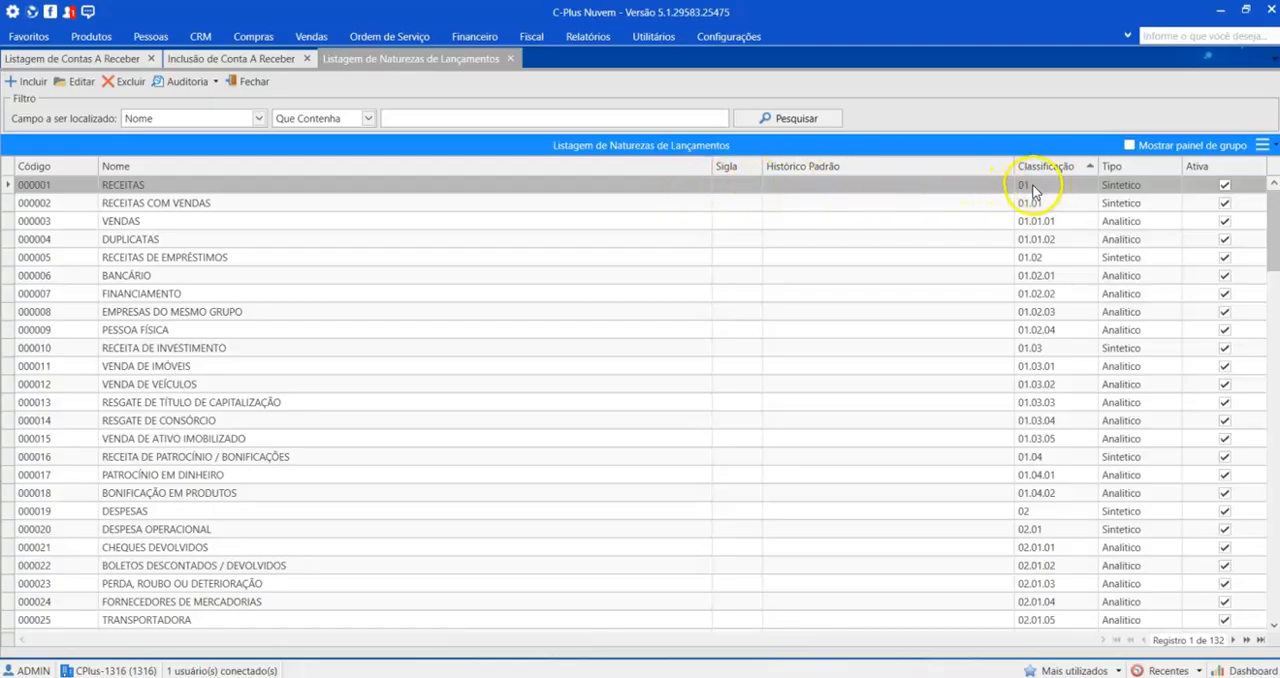
{"action": "left_click", "coordinate": [1127, 226]}
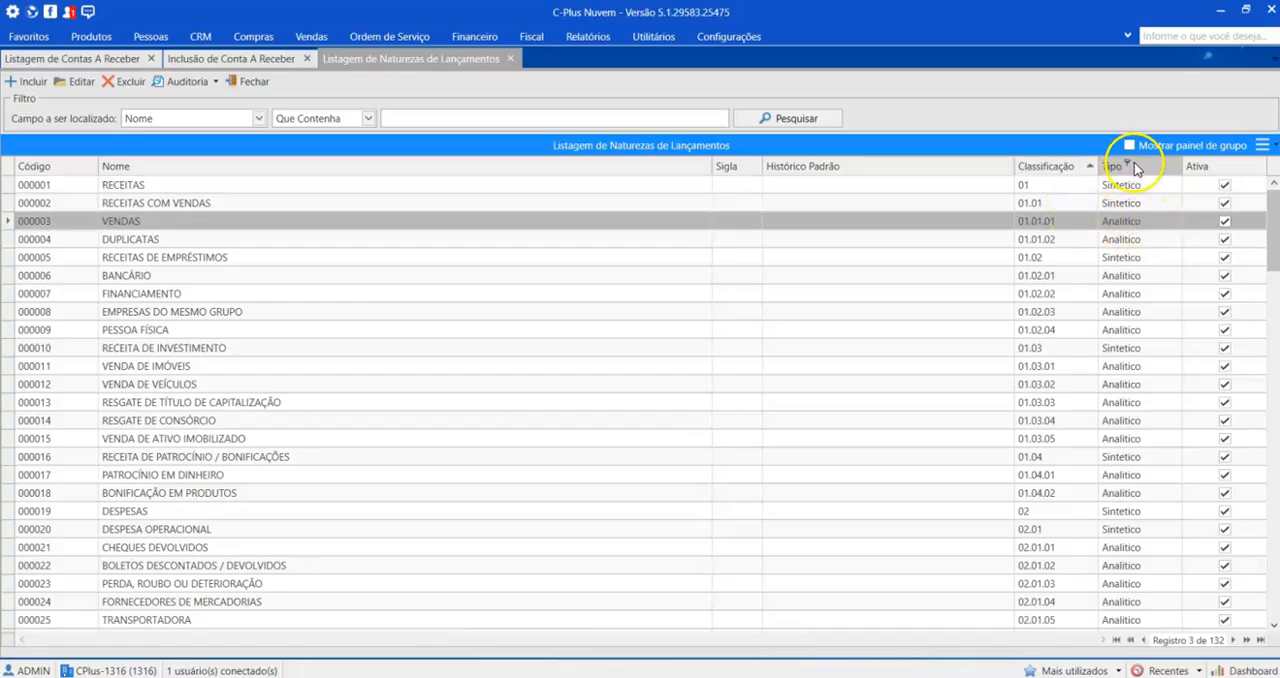
{"action": "left_click", "coordinate": [1136, 186]}
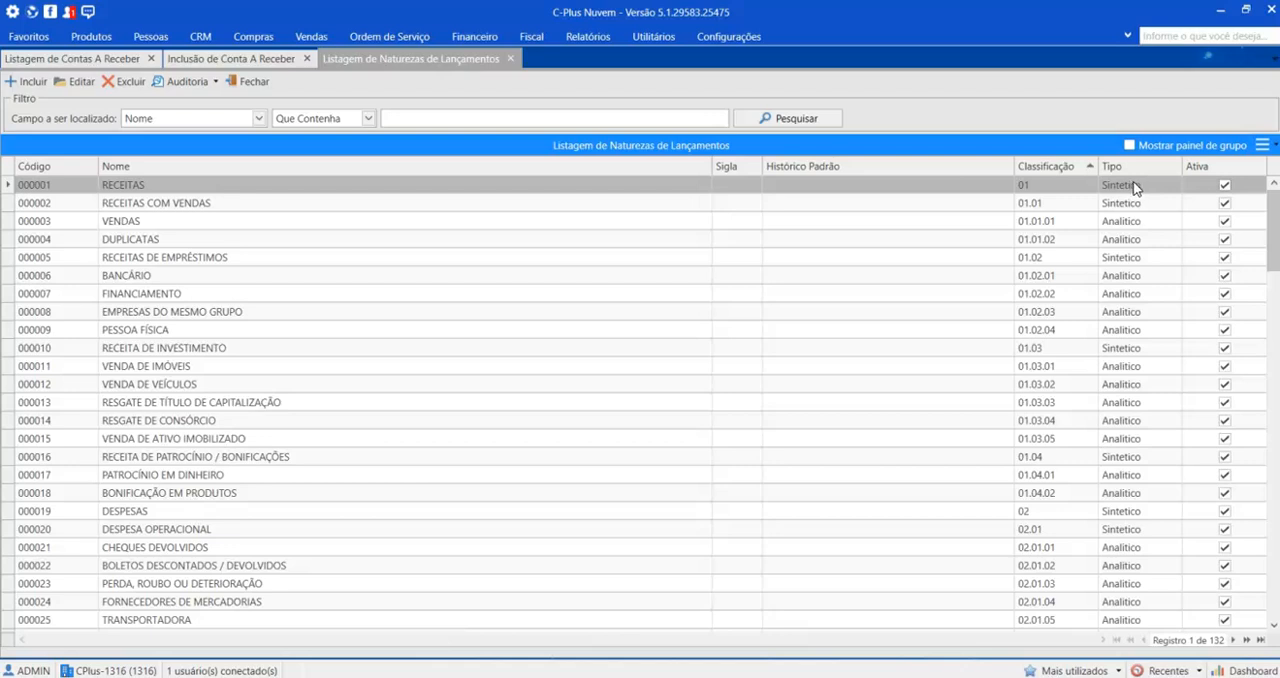
Step: In the new receivable form, look up all entry natures and expand RECEITAS and RECEITAS COM VENDAS
{"action": "left_click", "coordinate": [229, 62]}
{"action": "left_click", "coordinate": [70, 182]}
{"action": "left_click", "coordinate": [955, 165]}
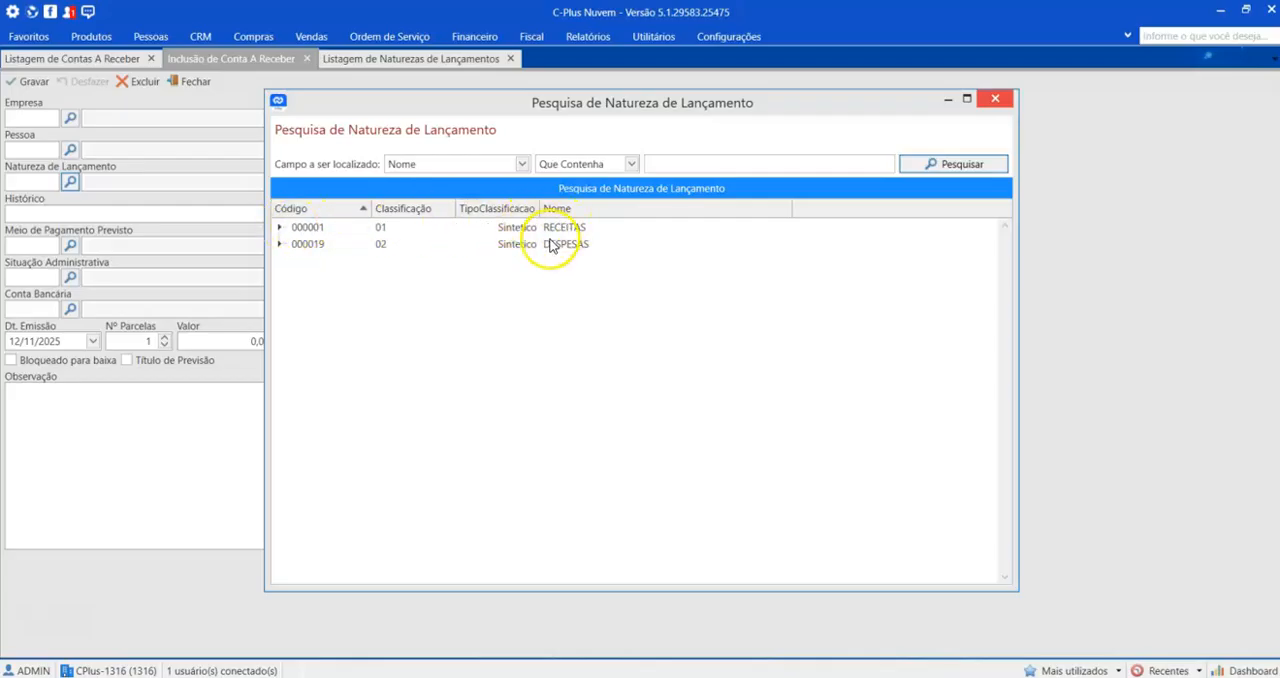
{"action": "left_click", "coordinate": [280, 228]}
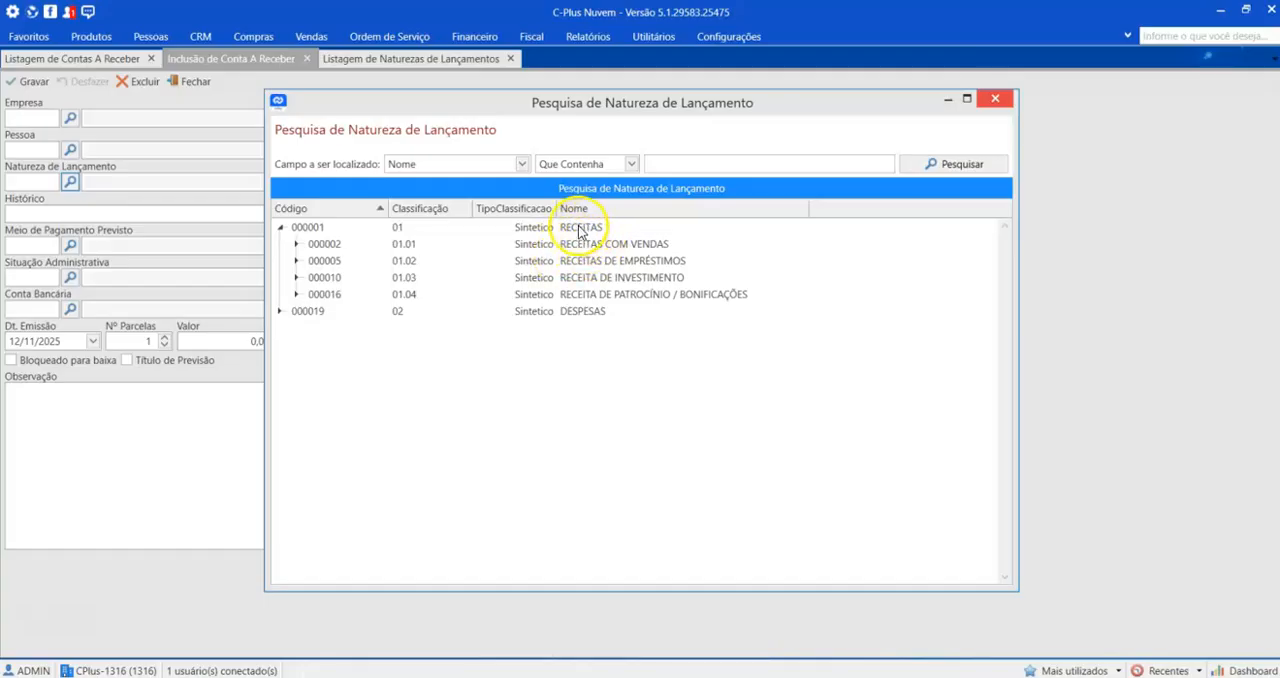
{"action": "left_click", "coordinate": [297, 246]}
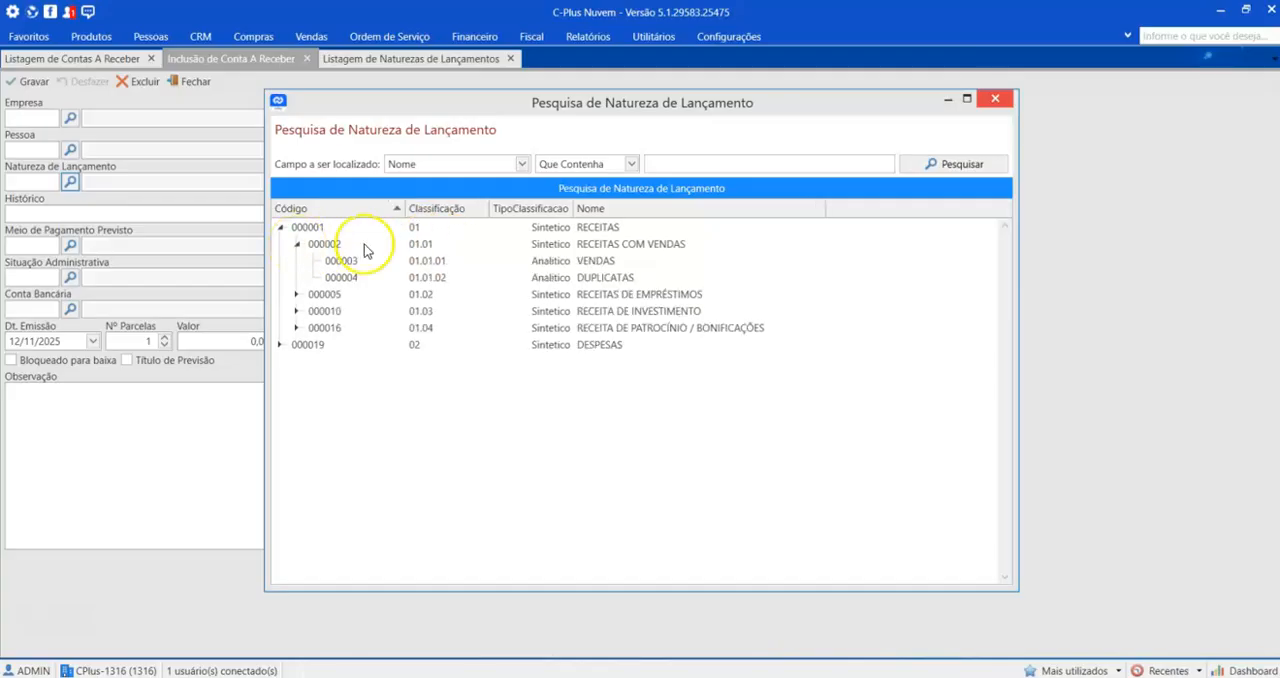
Step: Examine the hierarchy from RECEITAS through RECEITAS COM VENDAS to VENDAS, then close the lookup without choosing one
{"action": "left_click", "coordinate": [603, 246]}
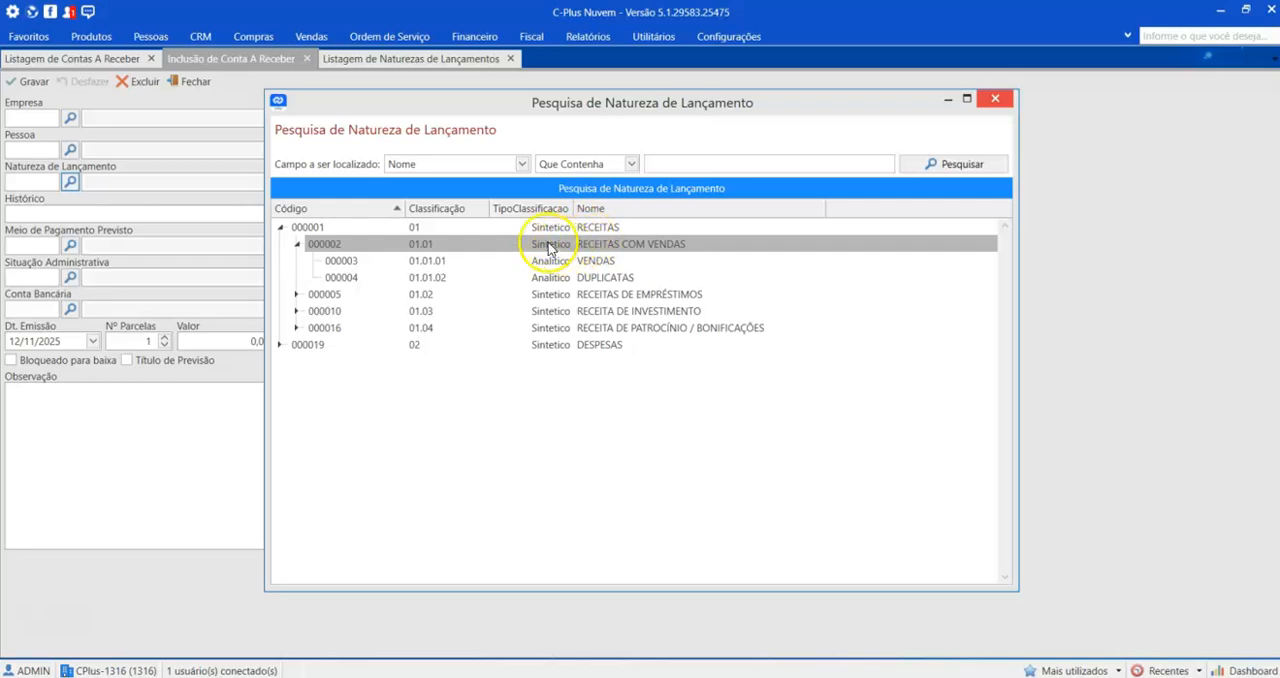
{"action": "left_click", "coordinate": [584, 229]}
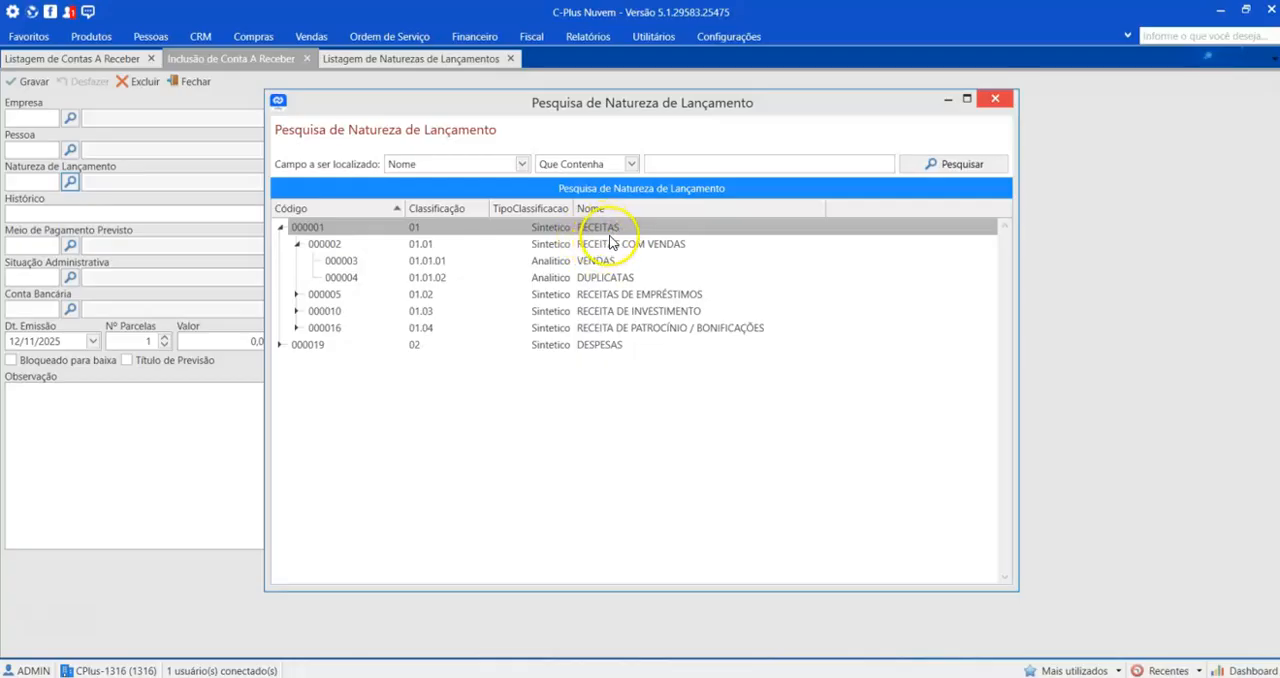
{"action": "left_click", "coordinate": [577, 262]}
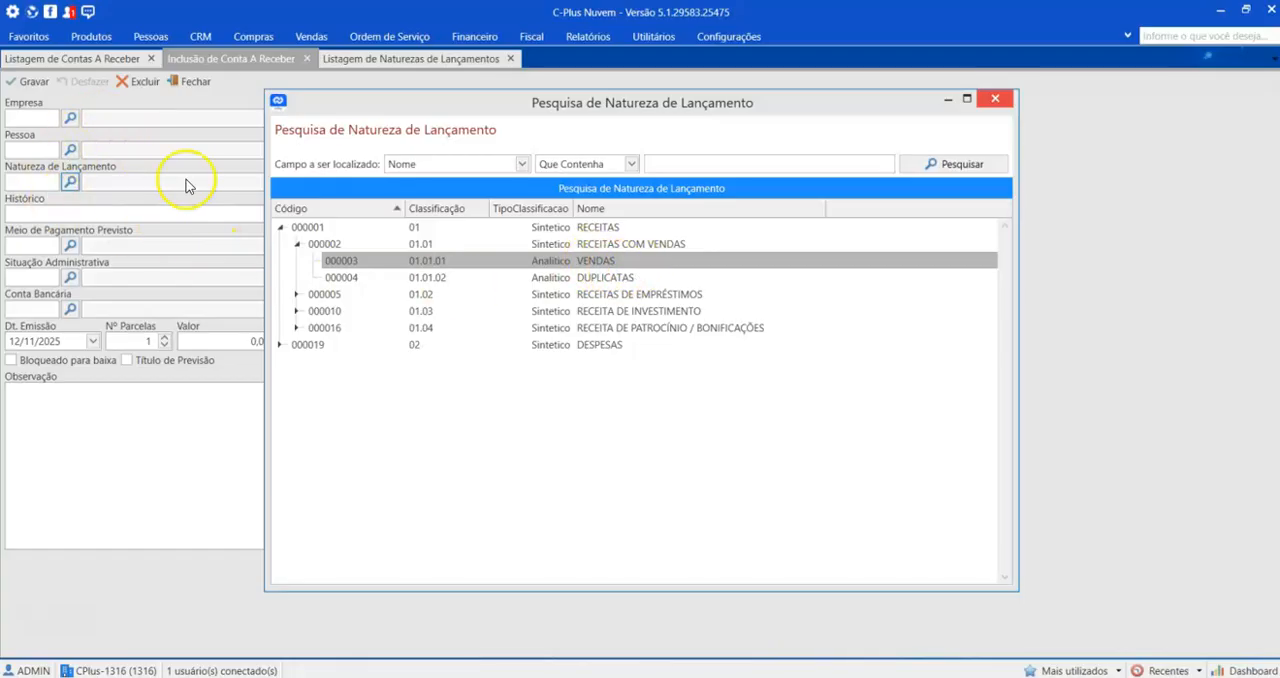
{"action": "left_click", "coordinate": [594, 228]}
{"action": "left_click", "coordinate": [600, 244]}
{"action": "left_click", "coordinate": [595, 262]}
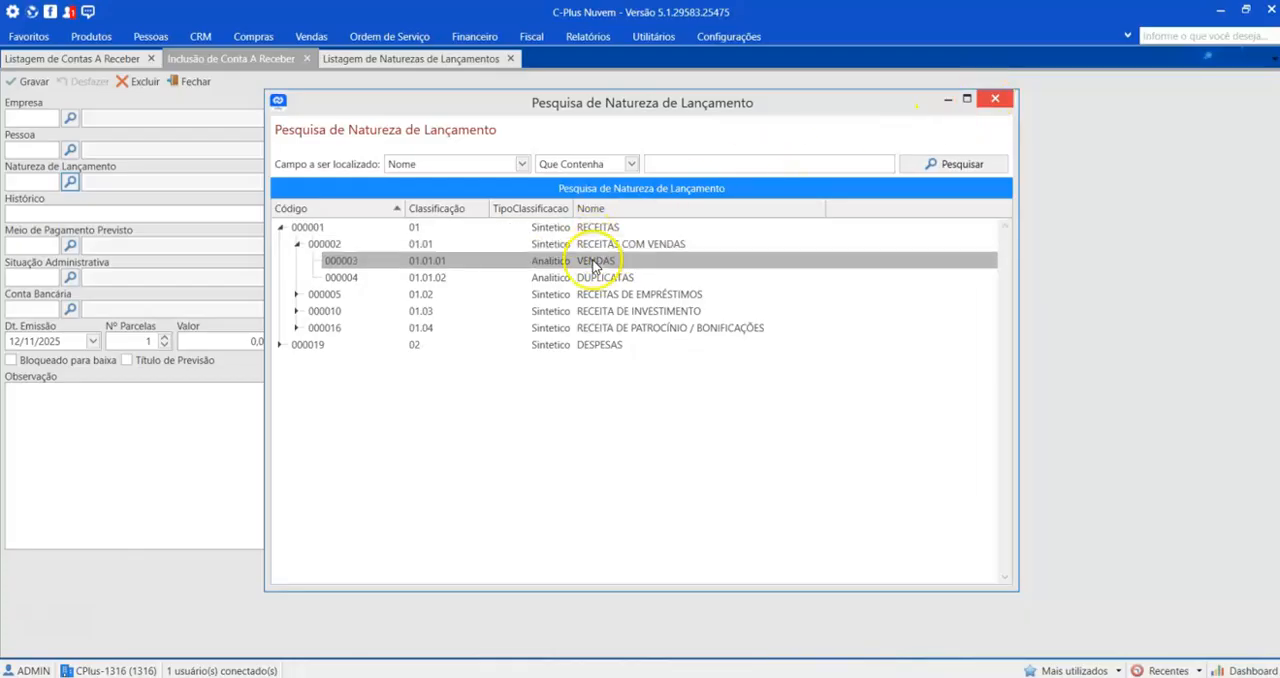
{"action": "left_click", "coordinate": [995, 100]}
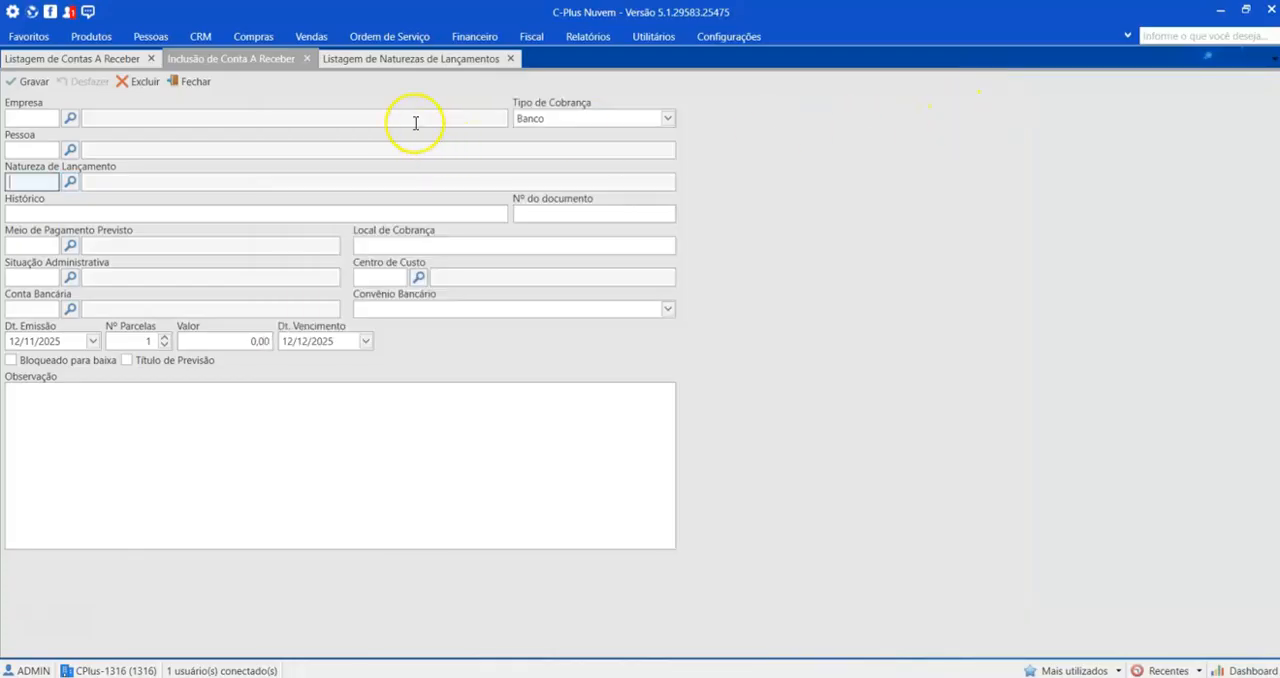
Step: Open the RECEITAS record from the entry nature listing, examine its name, superior and classification, and close it unchanged
{"action": "left_click", "coordinate": [396, 60]}
{"action": "double_click", "coordinate": [211, 191]}
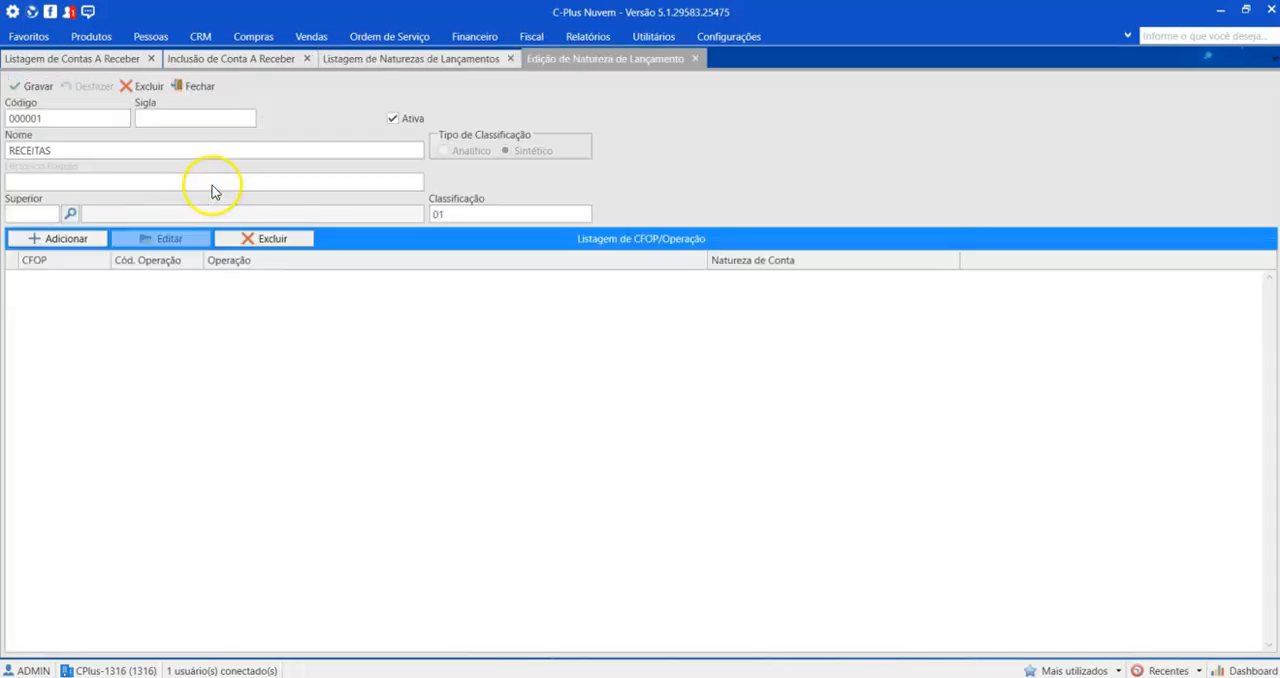
{"action": "left_click", "coordinate": [84, 150]}
{"action": "key", "text": "ctrl+a"}
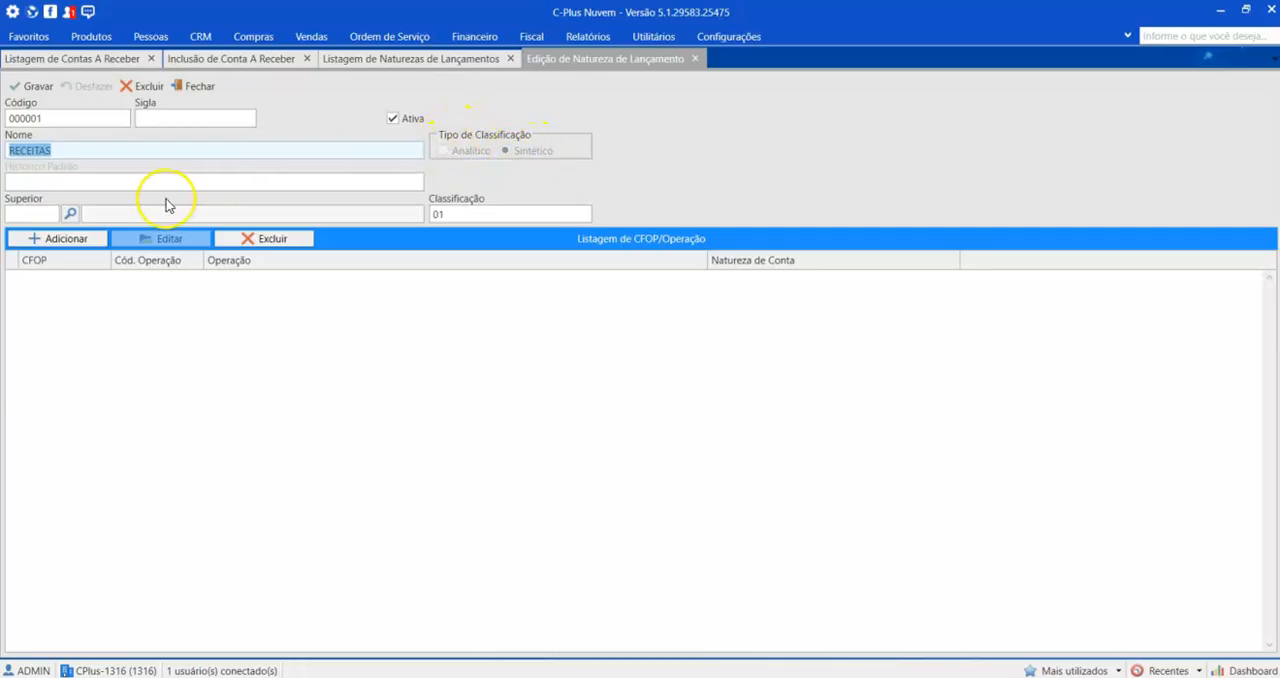
{"action": "left_click", "coordinate": [40, 213]}
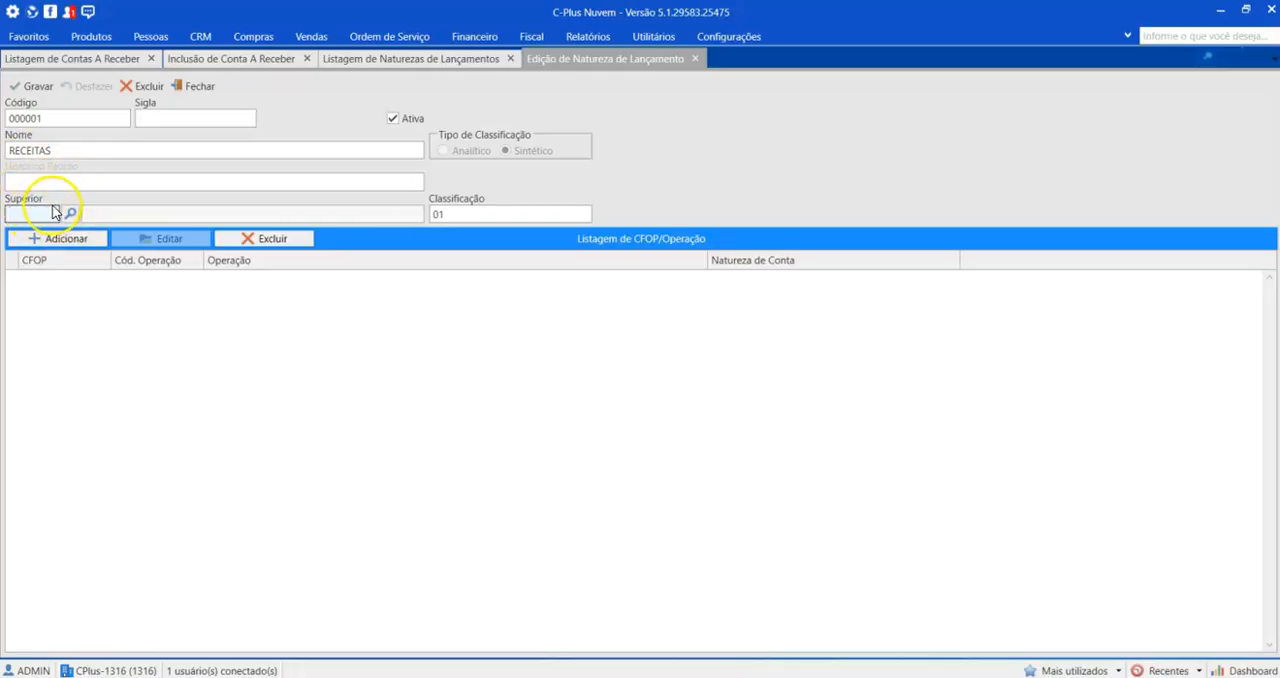
{"action": "left_click", "coordinate": [486, 213]}
{"action": "left_click_drag", "start_coordinate": [486, 213], "coordinate": [398, 212]}
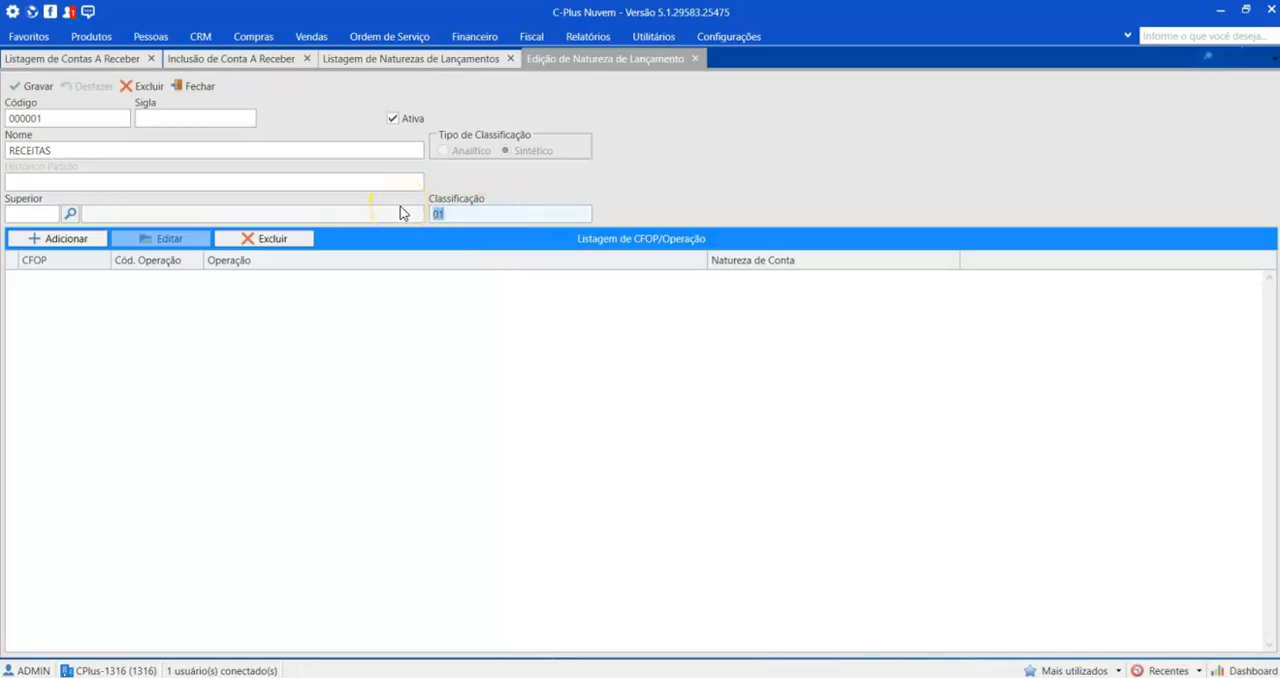
{"action": "left_click", "coordinate": [196, 86]}
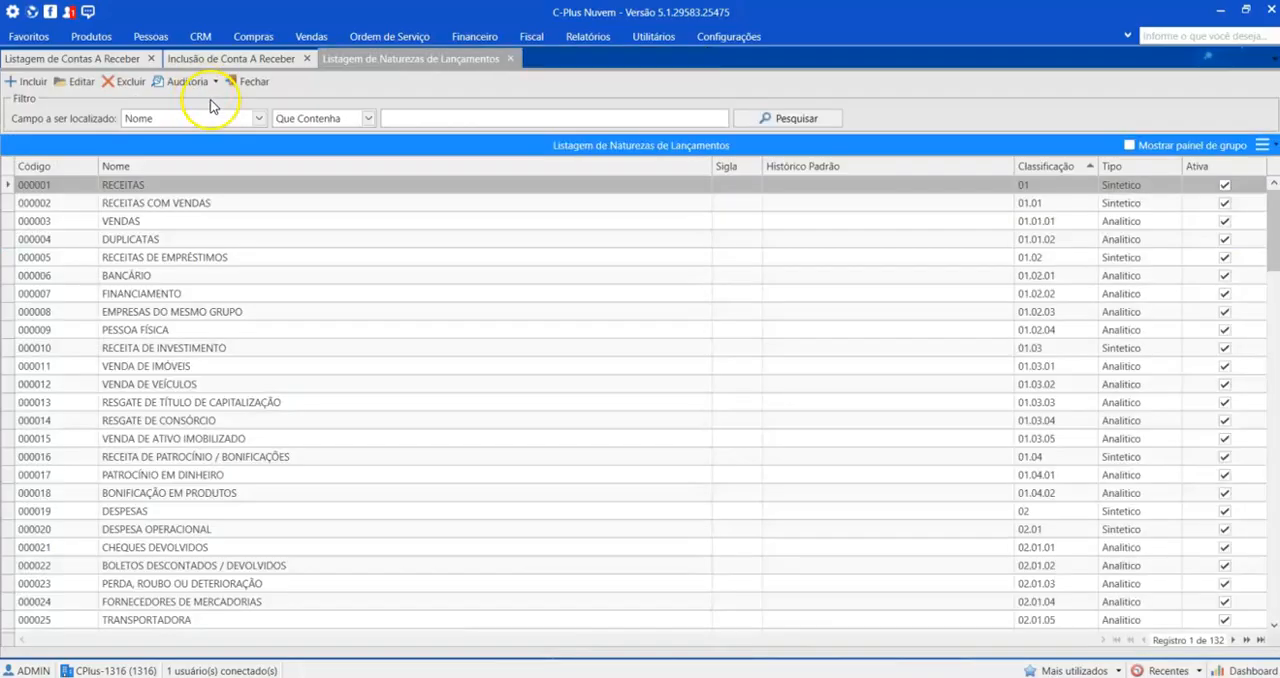
Step: Open the RECEITAS COM VENDAS record, examine its superior and classification code, and close it unchanged
{"action": "left_click", "coordinate": [265, 207]}
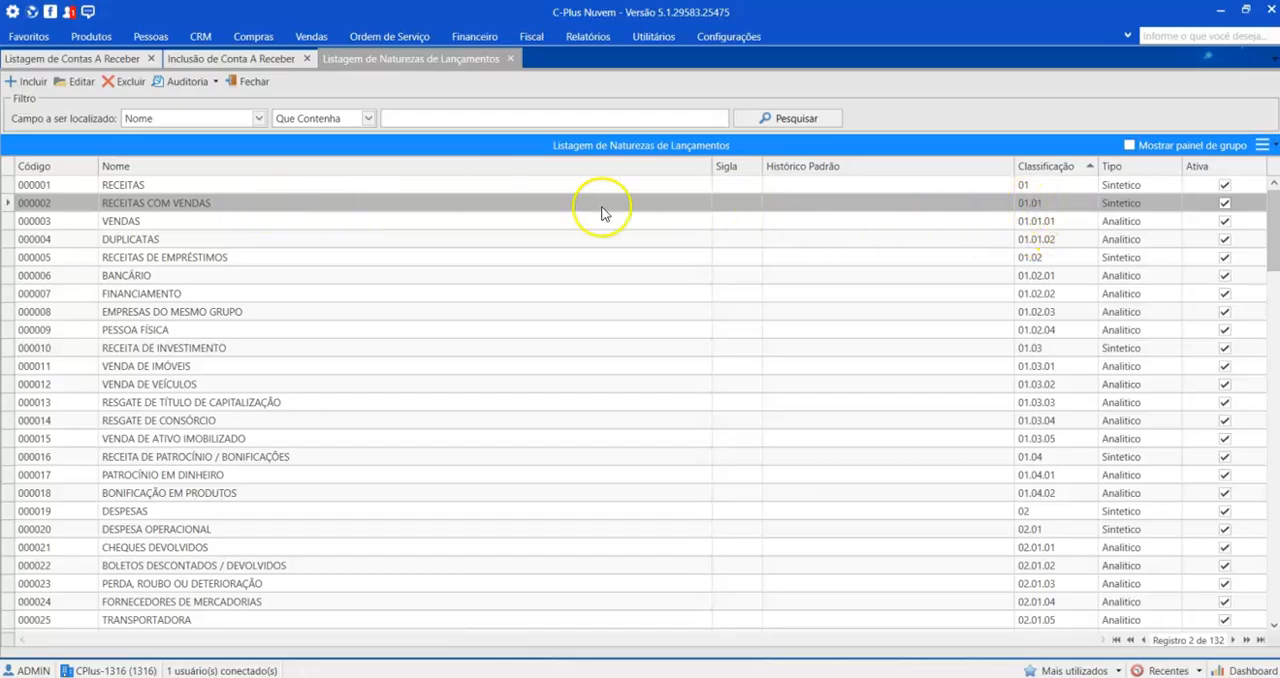
{"action": "double_click", "coordinate": [464, 206]}
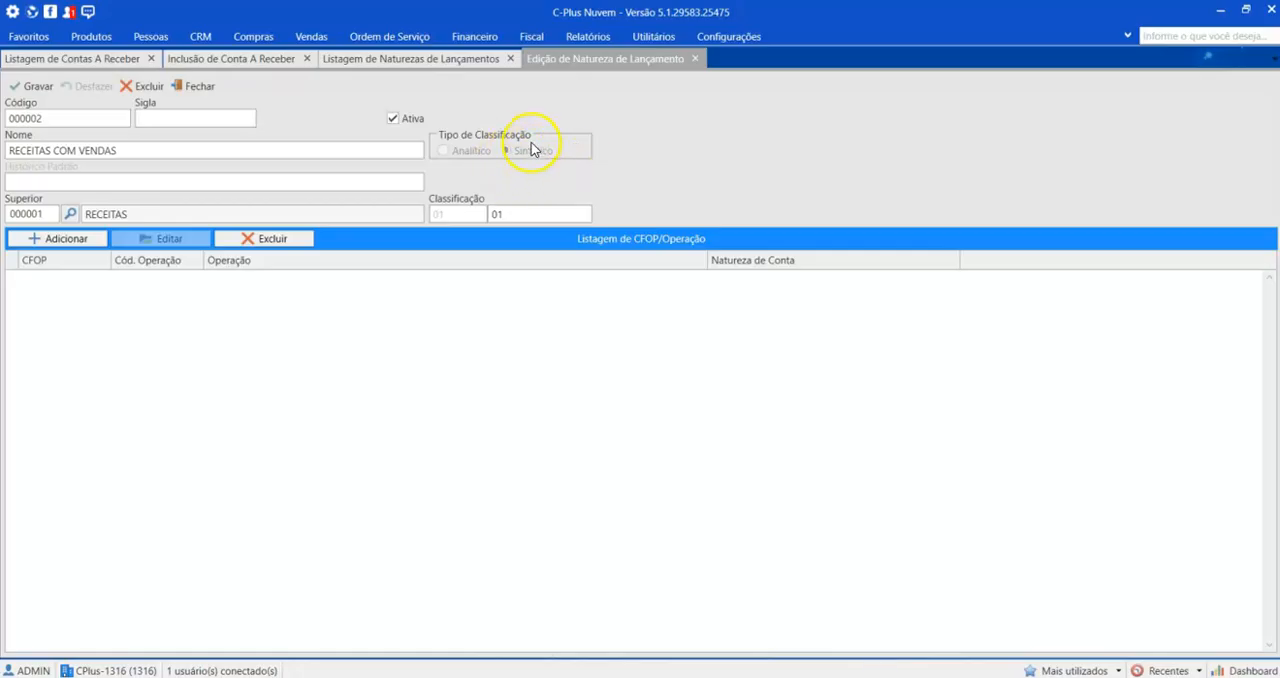
{"action": "left_click_drag", "start_coordinate": [50, 215], "coordinate": [4, 222]}
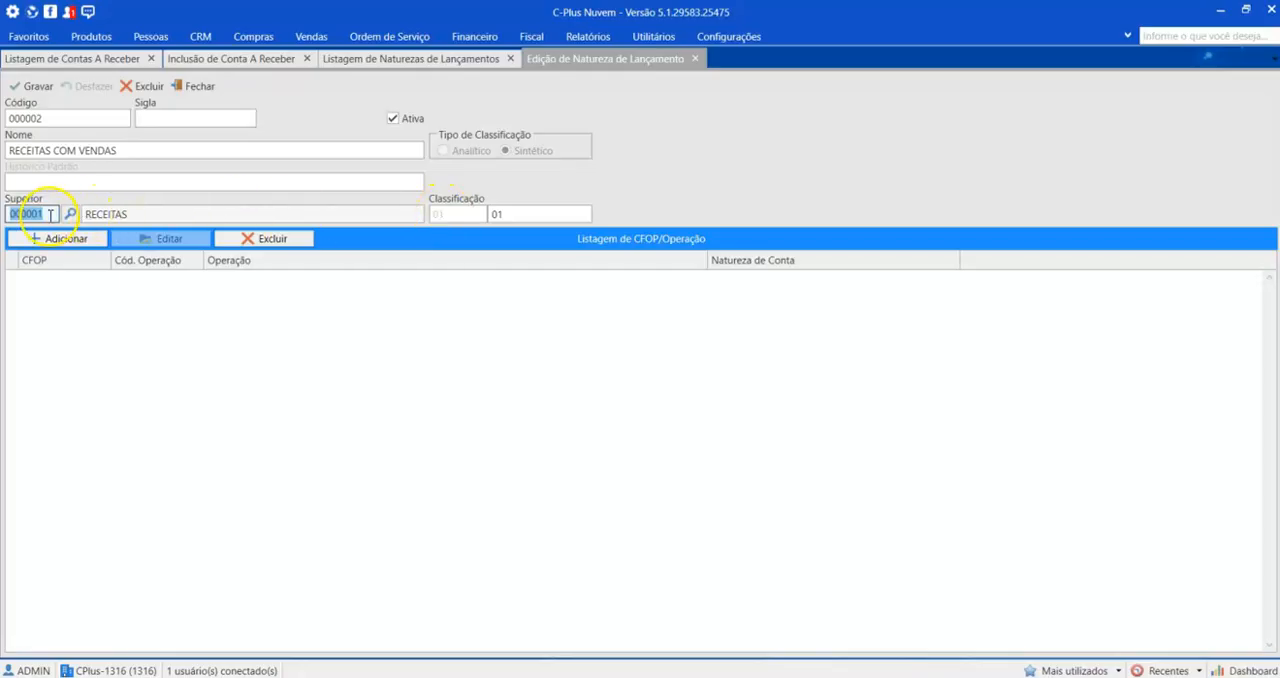
{"action": "left_click", "coordinate": [508, 212]}
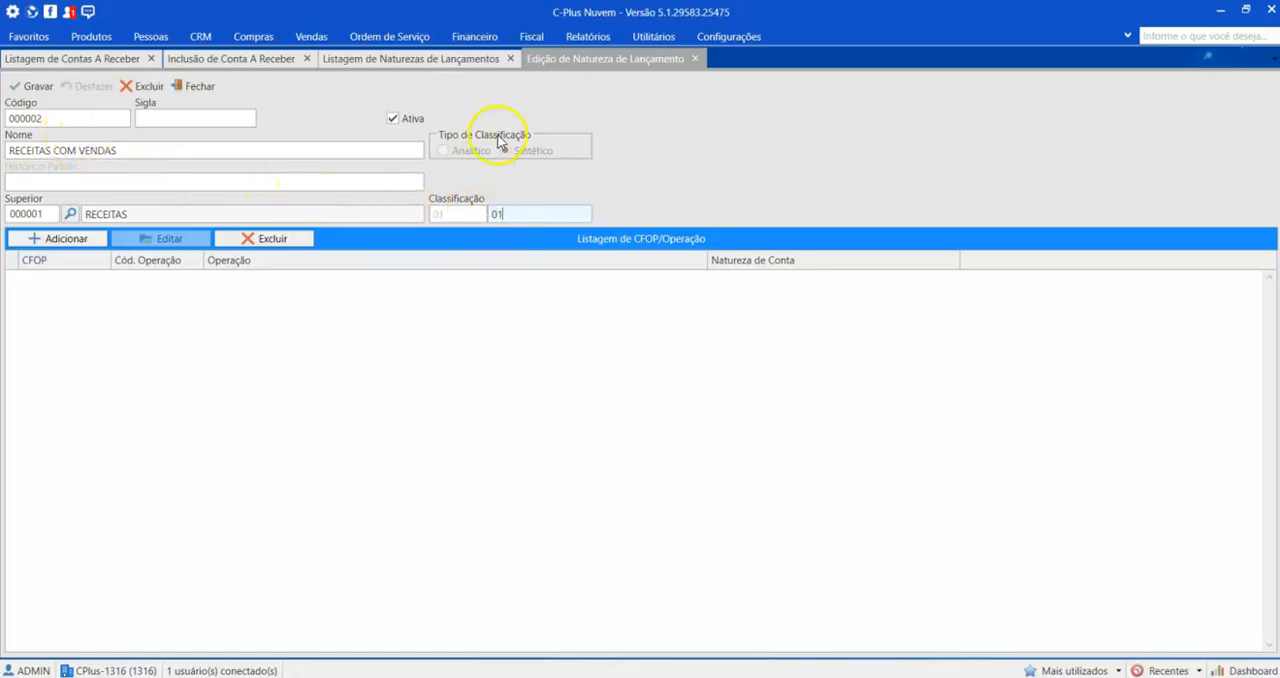
{"action": "left_click", "coordinate": [695, 58]}
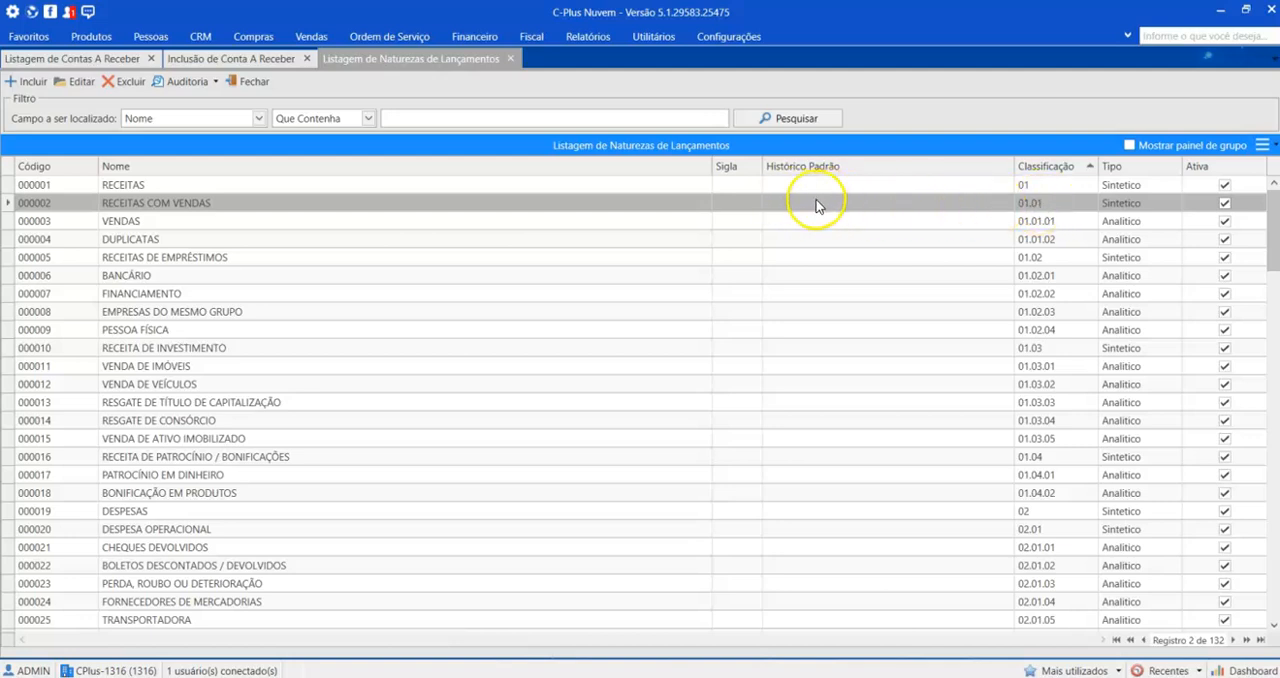
Step: Open the VENDAS record from the listing and examine its superior code
{"action": "left_click", "coordinate": [401, 224]}
{"action": "double_click", "coordinate": [403, 226]}
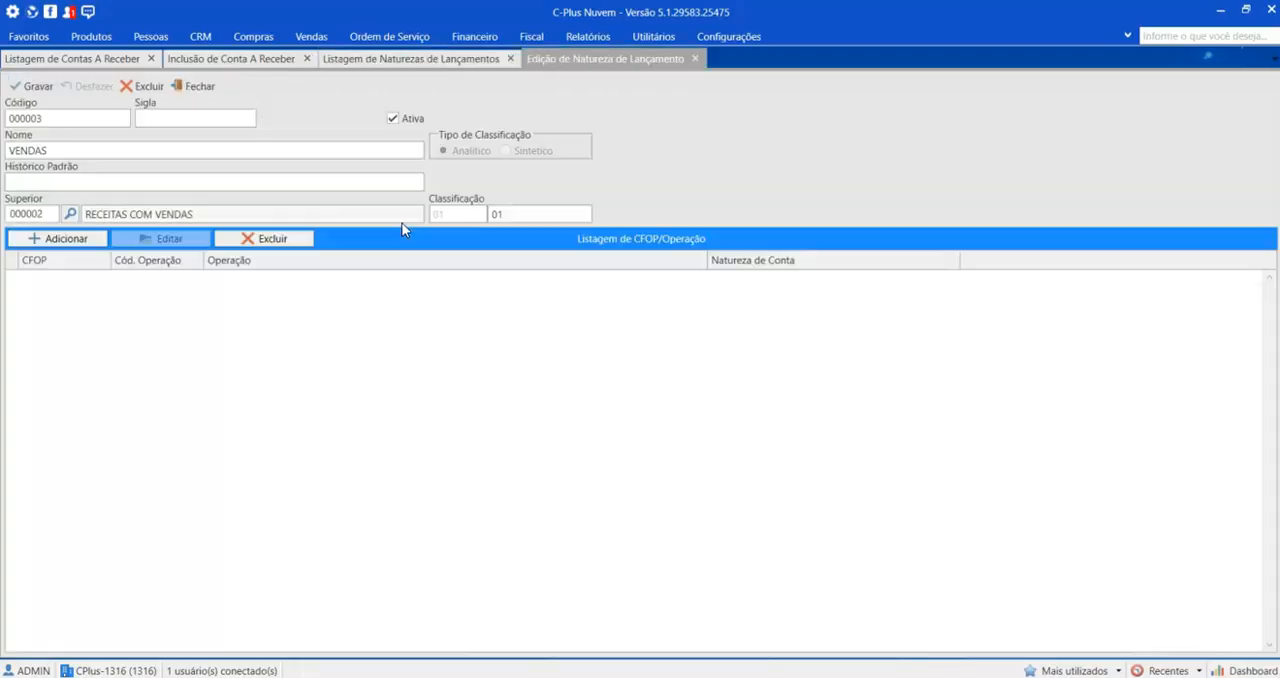
{"action": "left_click_drag", "start_coordinate": [52, 213], "coordinate": [22, 213]}
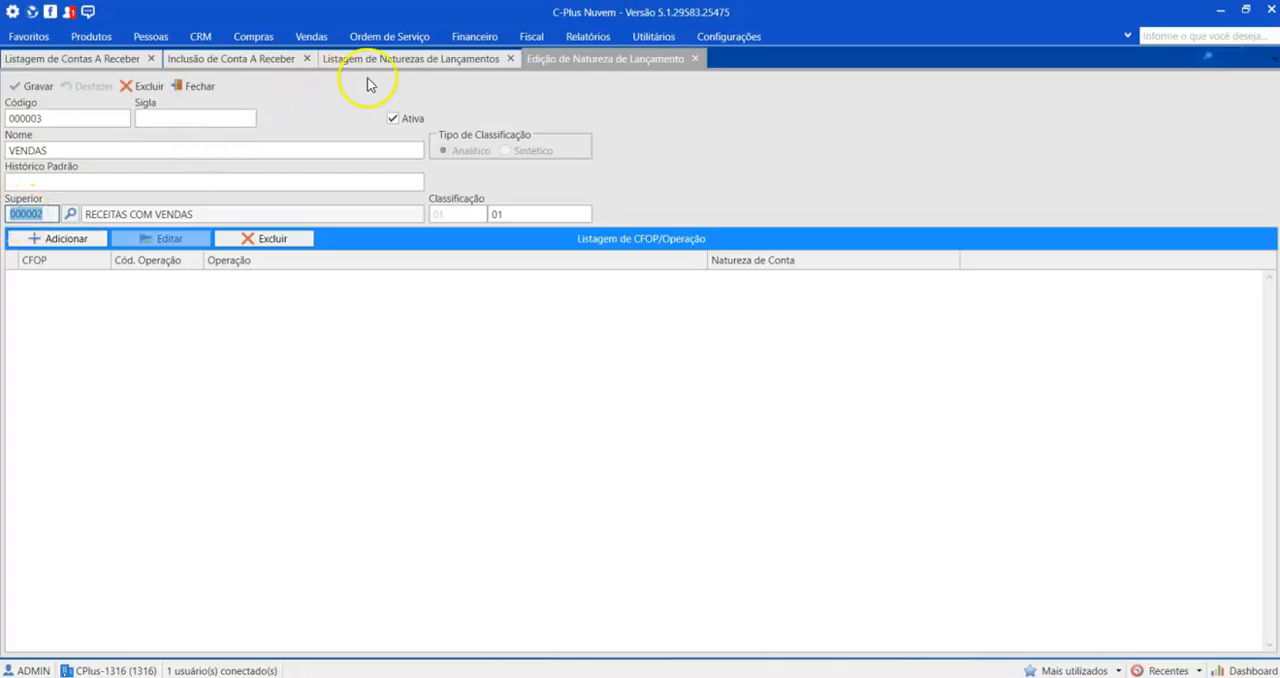
Step: Compare RECEITAS COM VENDAS and RECEITAS in the listing with the classification code in the open VENDAS record
{"action": "left_click", "coordinate": [400, 59]}
{"action": "left_click", "coordinate": [365, 204]}
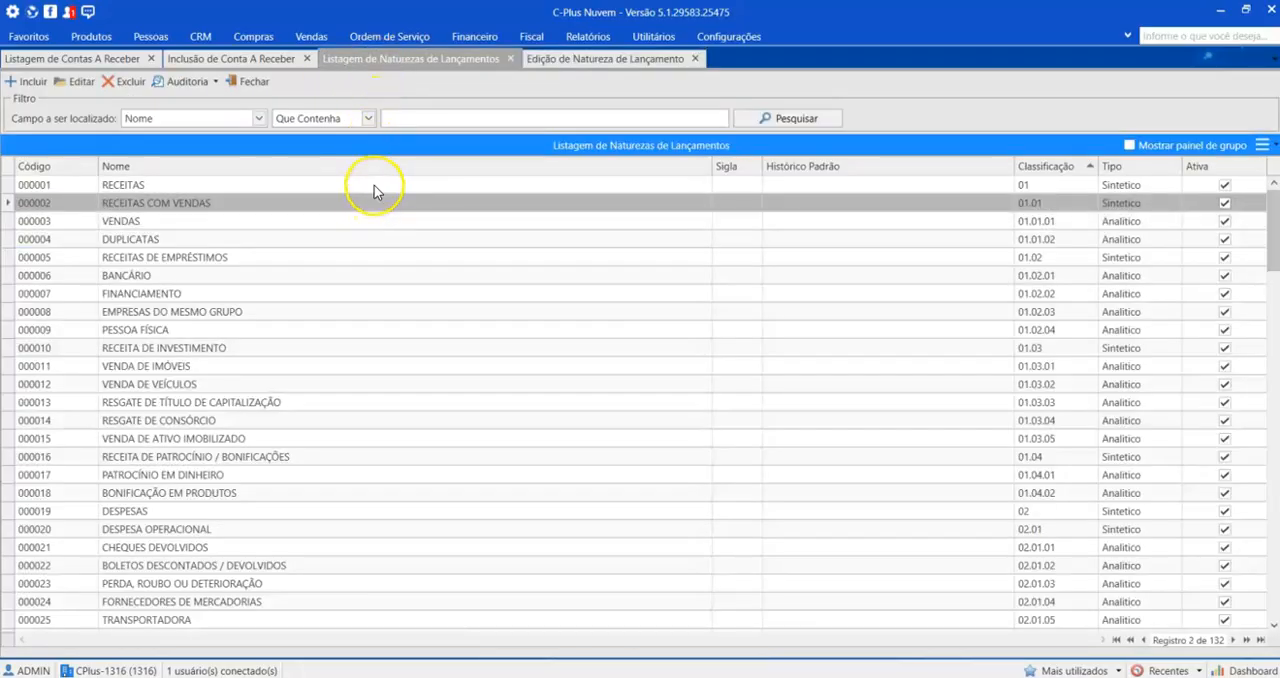
{"action": "left_click", "coordinate": [374, 186]}
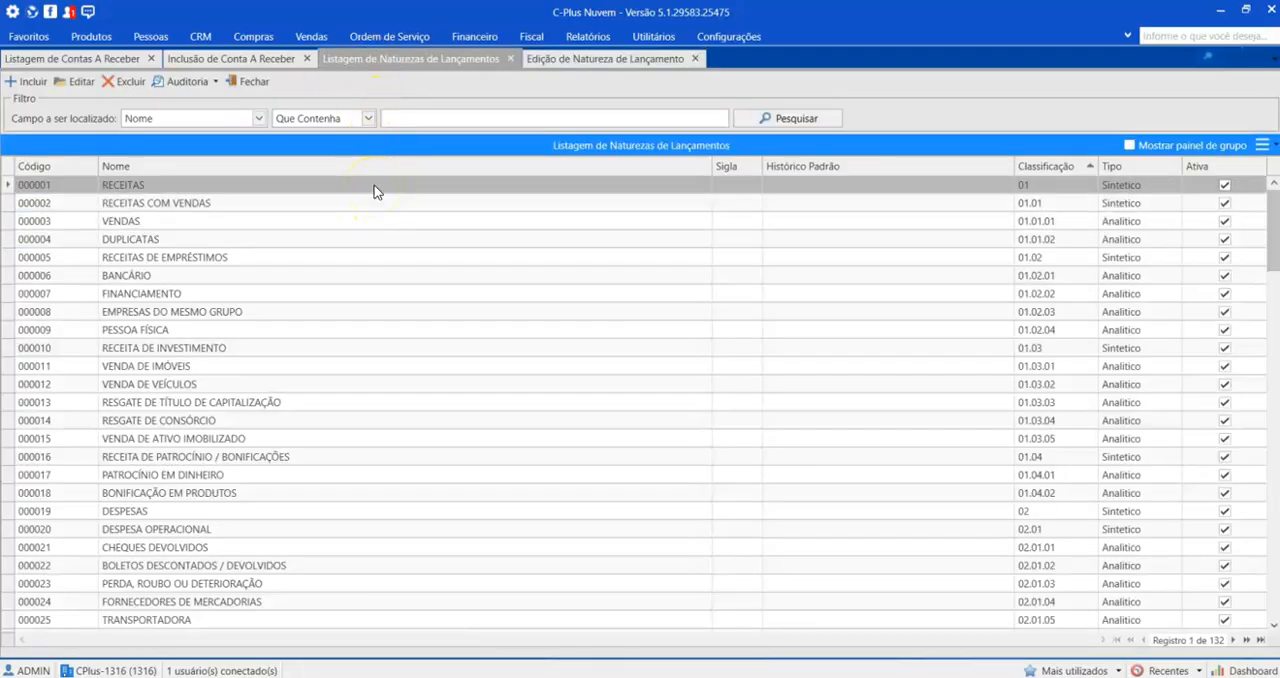
{"action": "left_click", "coordinate": [586, 60]}
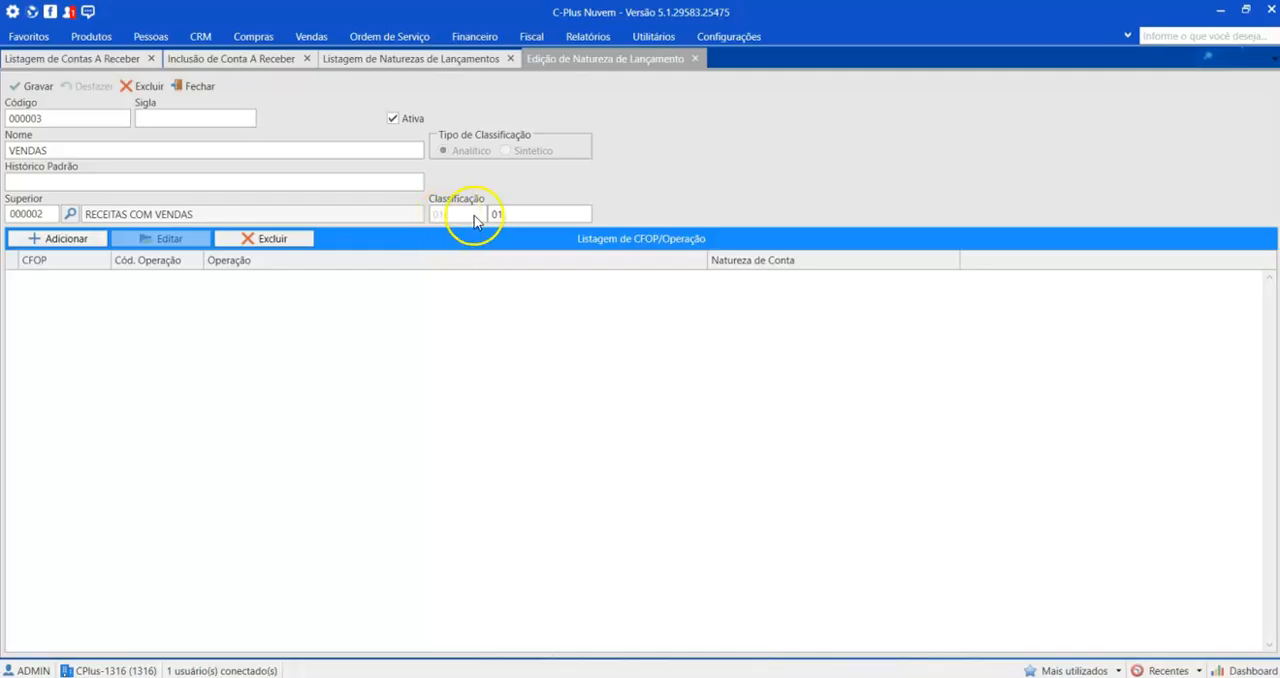
{"action": "left_click", "coordinate": [512, 214]}
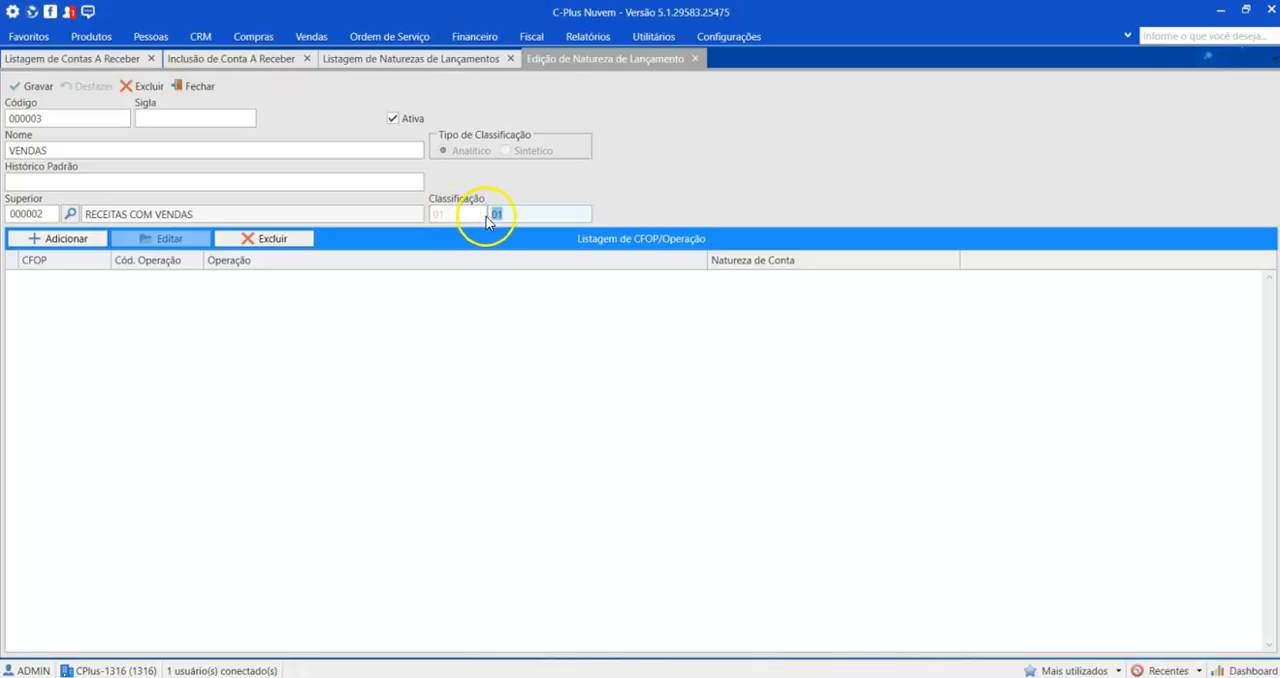
Step: Open the entry nature search in the receivable form and examine the analytic entries VENDAS and DUPLICATAS
{"action": "left_click", "coordinate": [224, 64]}
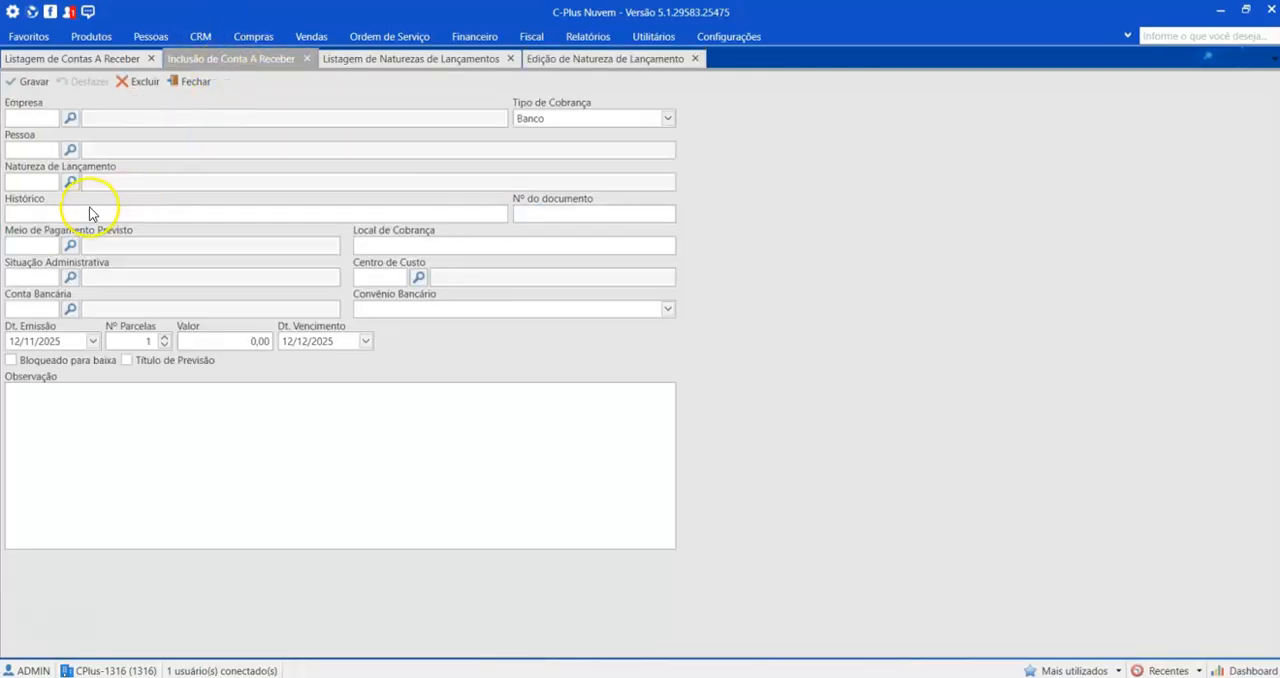
{"action": "left_click", "coordinate": [70, 182]}
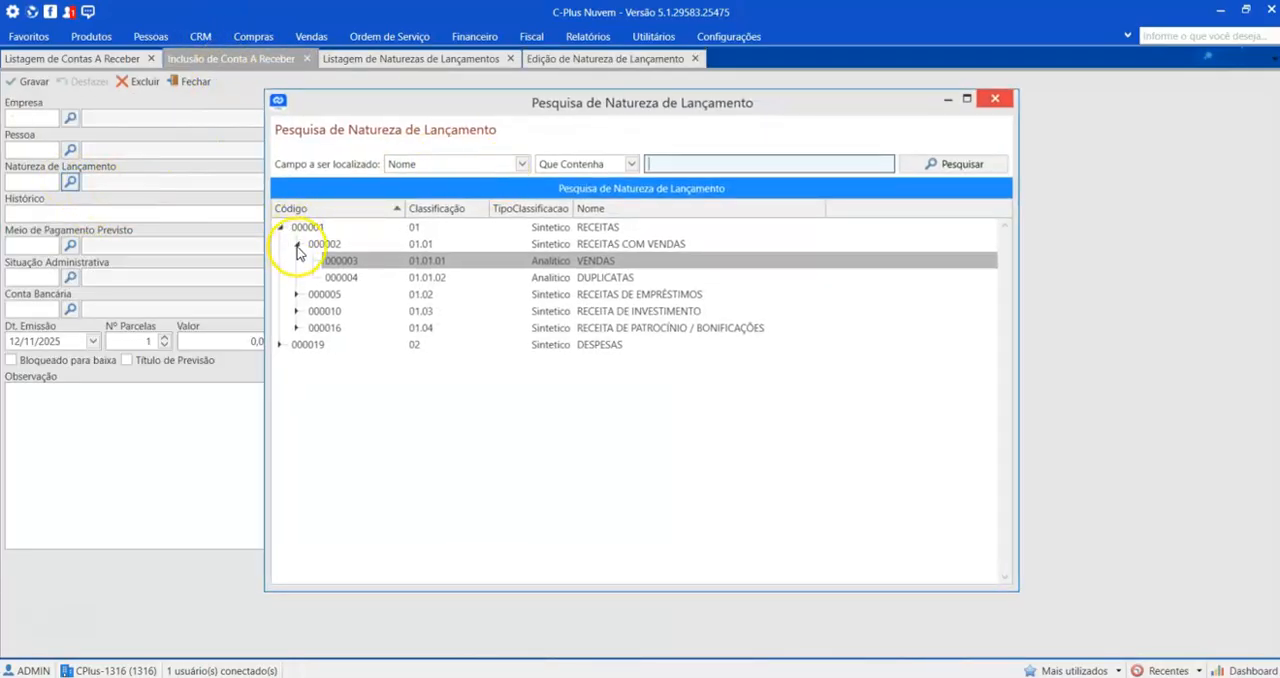
{"action": "left_click", "coordinate": [568, 261]}
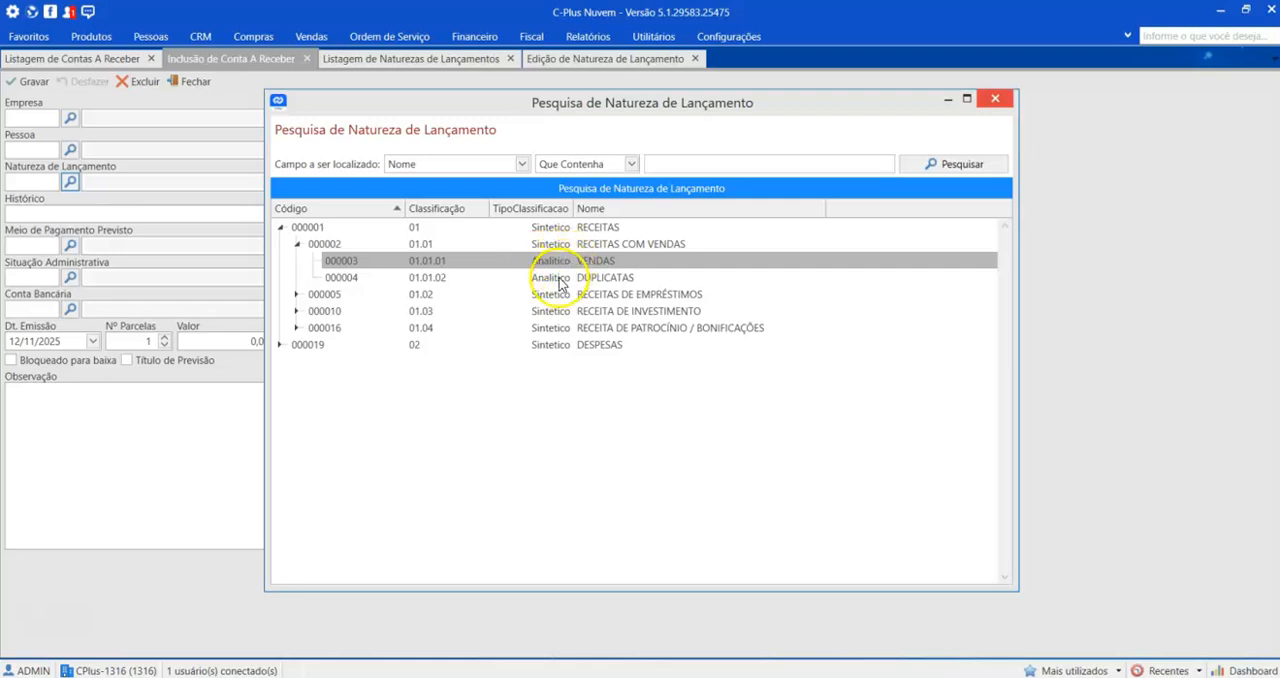
{"action": "left_click", "coordinate": [562, 279]}
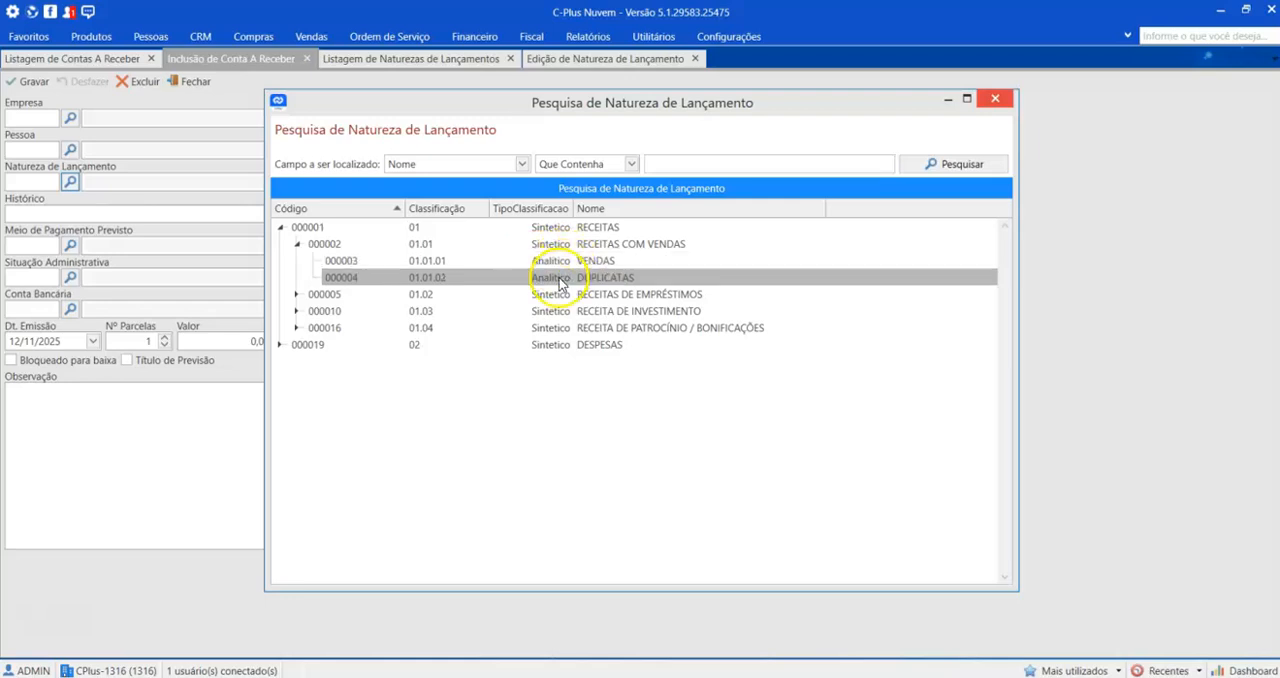
Step: Expand RECEITAS DE EMPRÉSTIMOS, examine its analytic entries from BANCÁRIO to PESSOA FÍSICA, and close the search without choosing one
{"action": "left_click", "coordinate": [296, 295]}
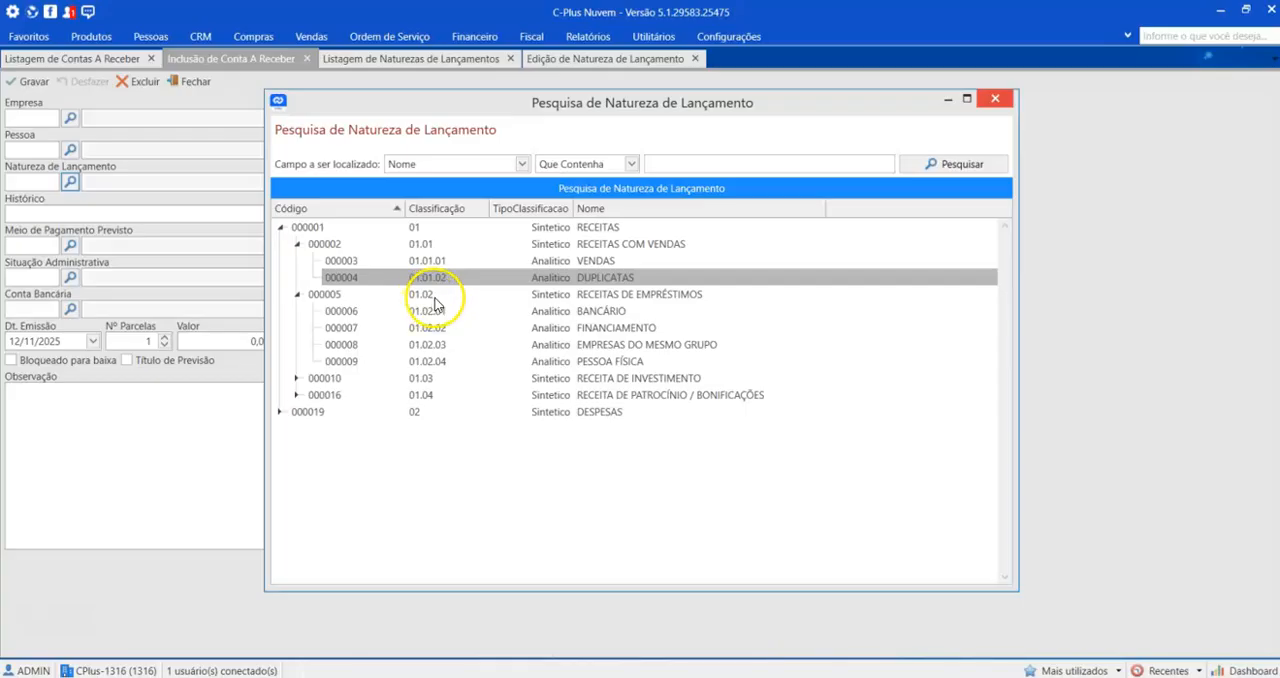
{"action": "left_click", "coordinate": [547, 312]}
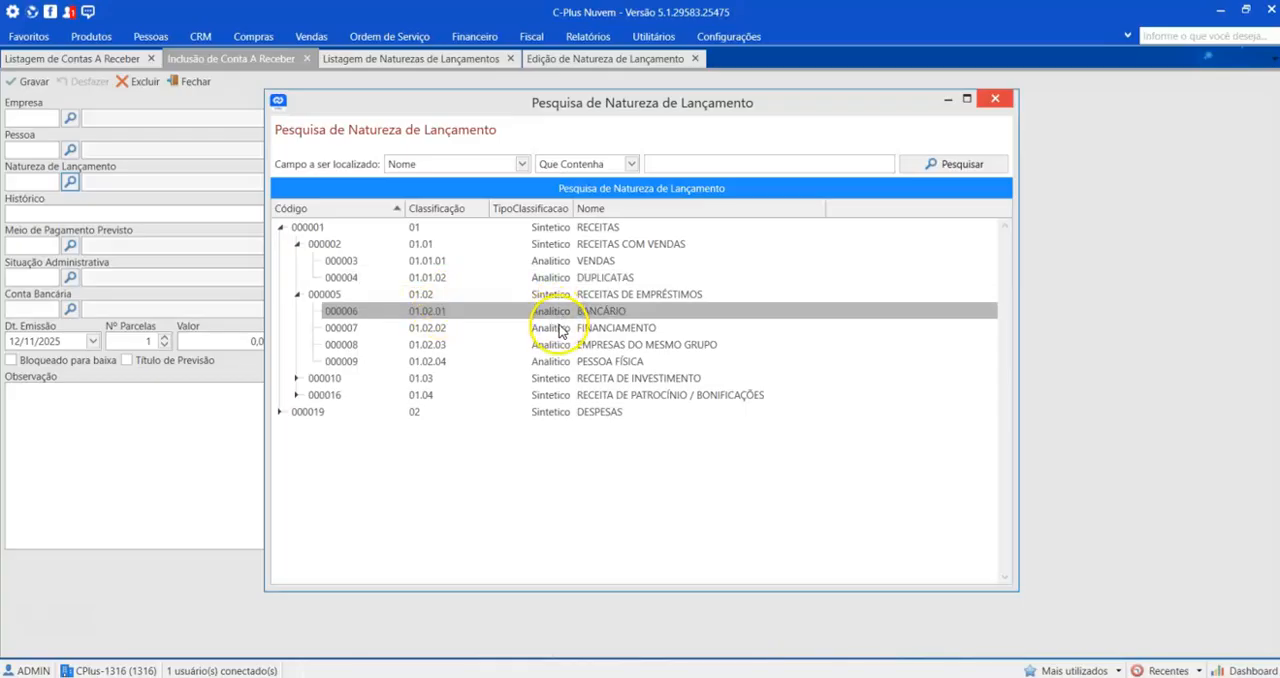
{"action": "left_click", "coordinate": [561, 329]}
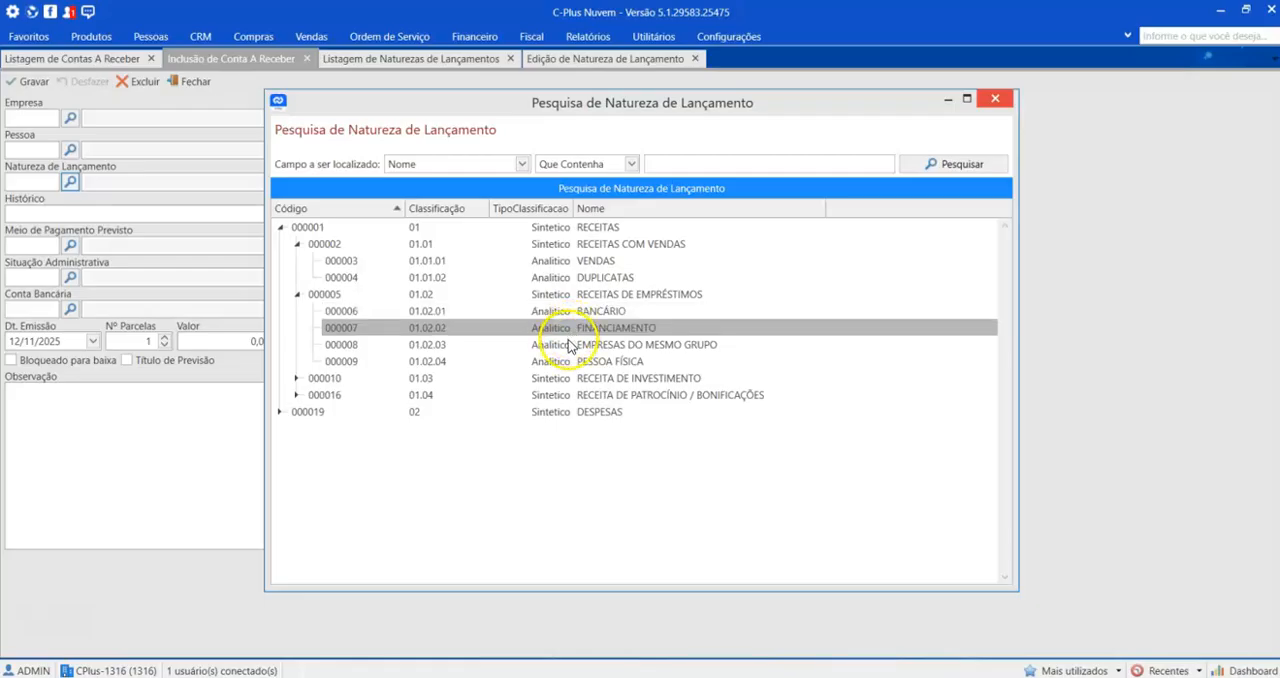
{"action": "left_click", "coordinate": [568, 345]}
{"action": "left_click", "coordinate": [567, 362]}
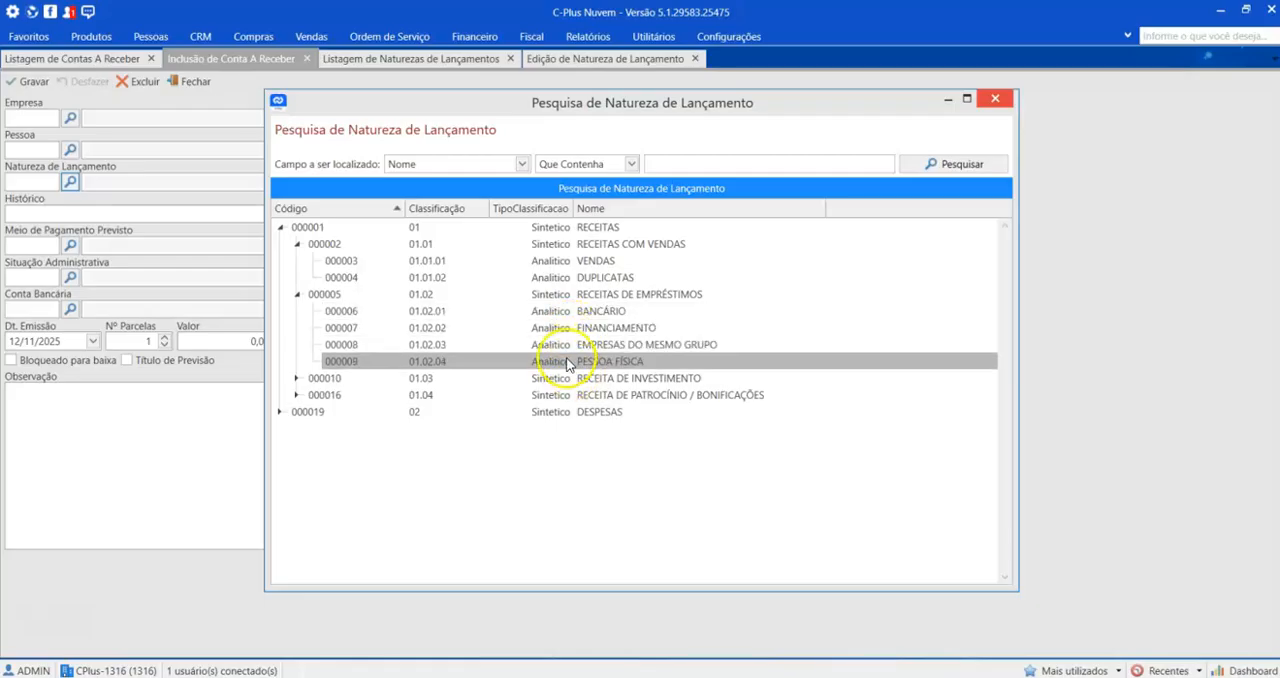
{"action": "left_click", "coordinate": [995, 98]}
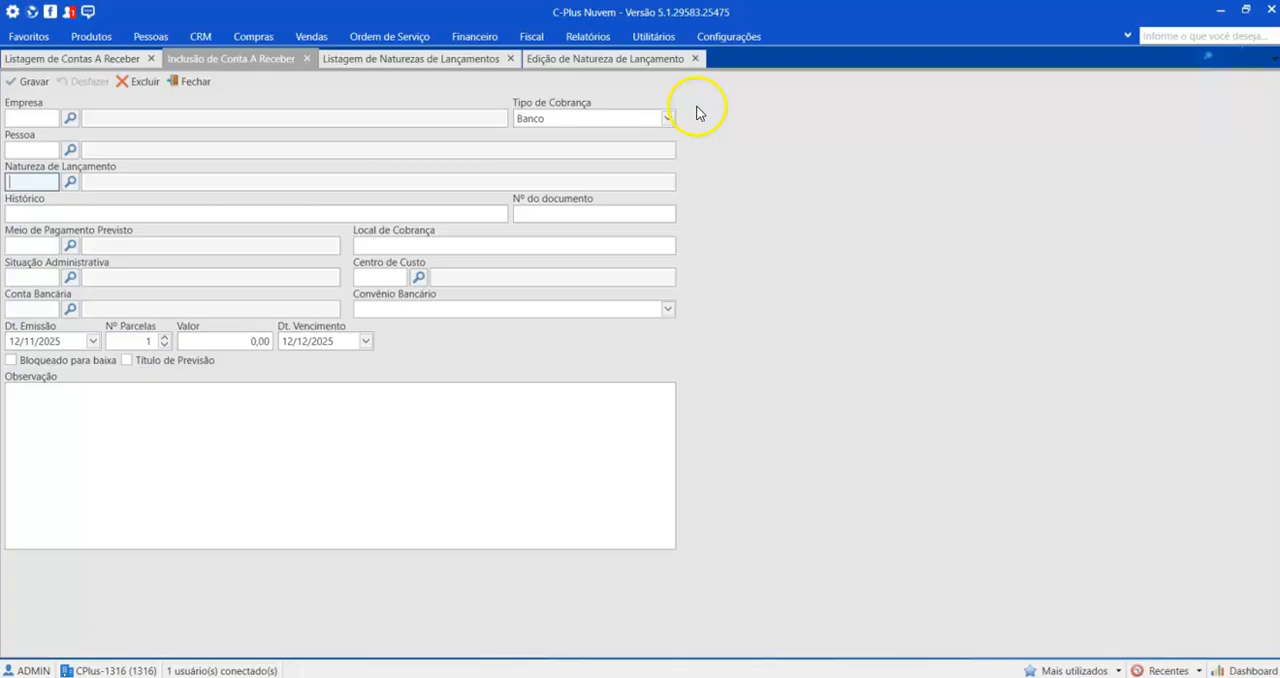
Step: Check the name in the VENDAS record, and try to choose the synthetic RECEITAS as the receivable's entry nature
{"action": "left_click", "coordinate": [612, 60]}
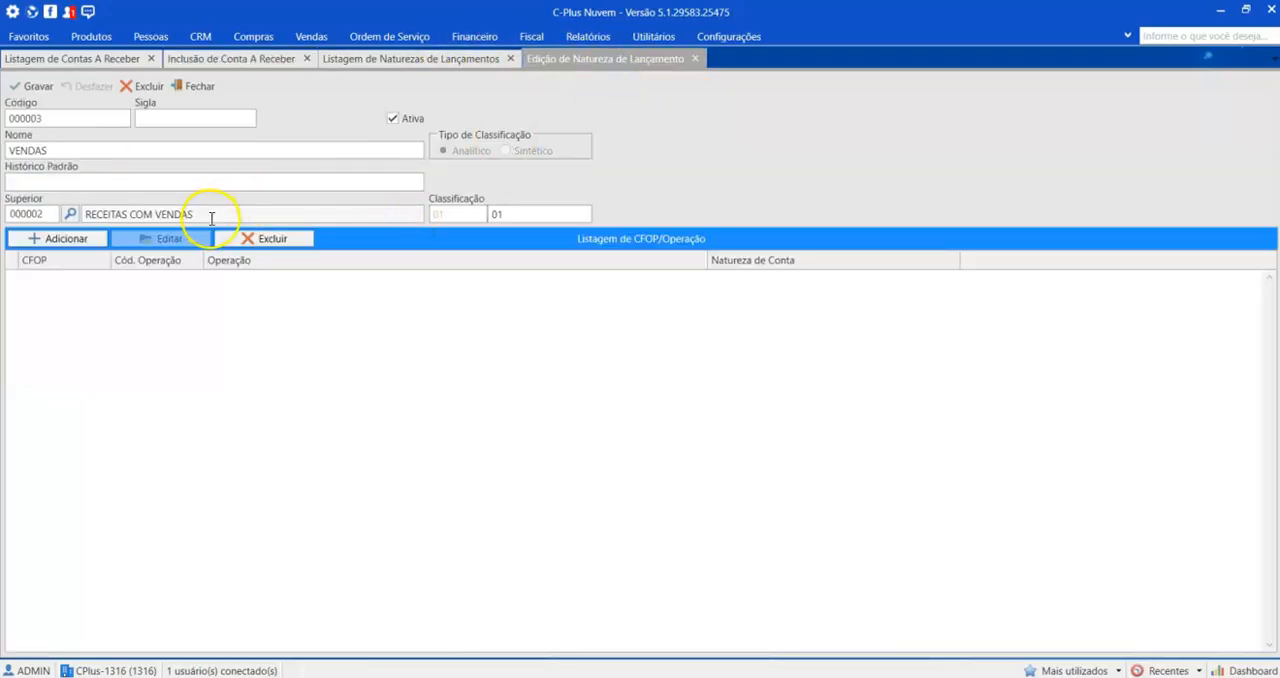
{"action": "left_click", "coordinate": [105, 151]}
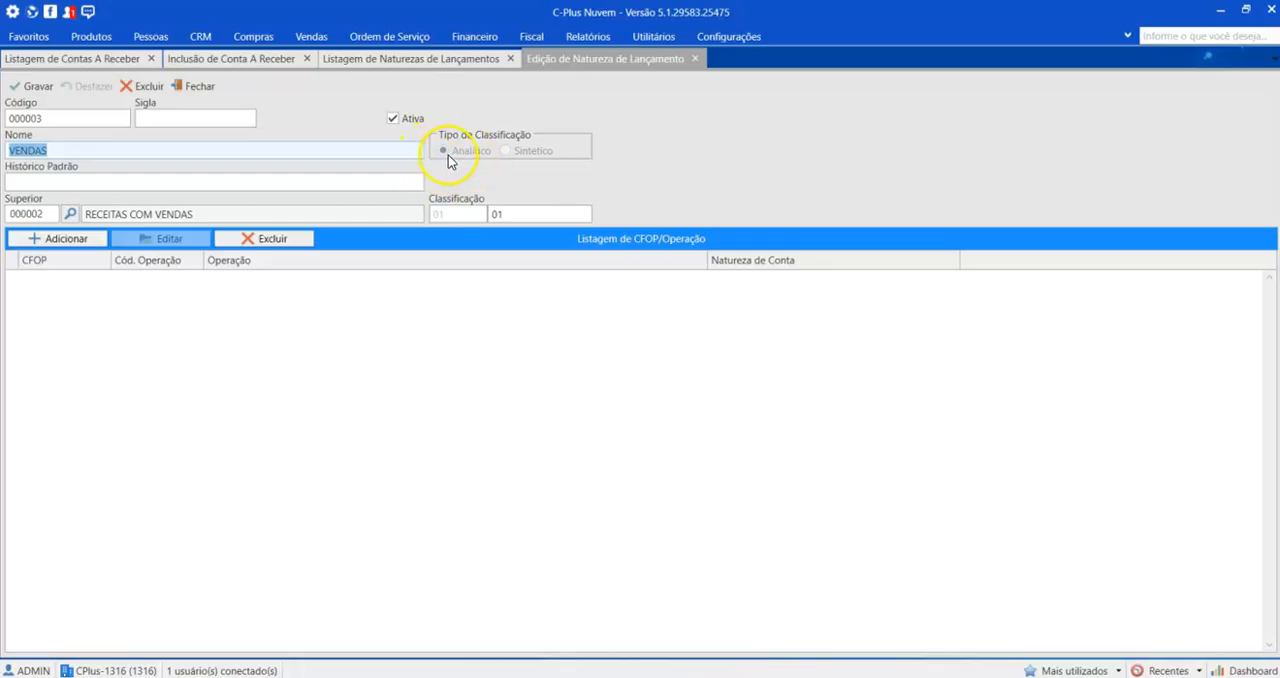
{"action": "left_click", "coordinate": [243, 59]}
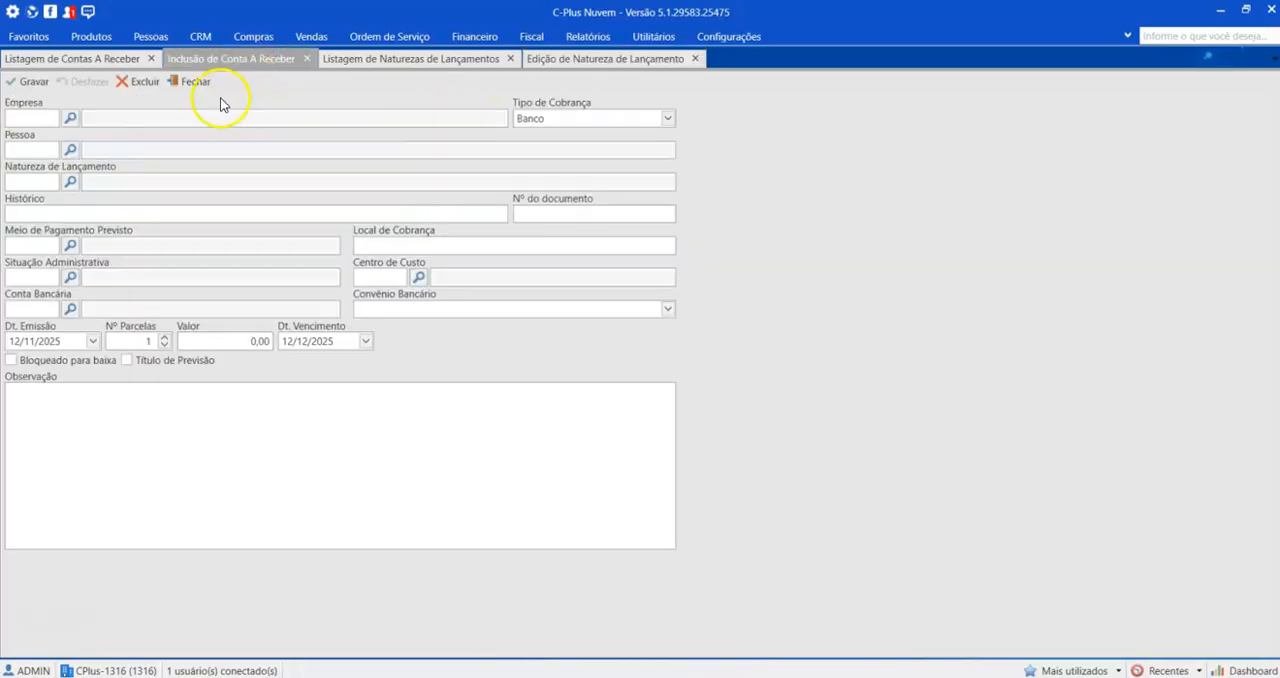
{"action": "left_click", "coordinate": [69, 183]}
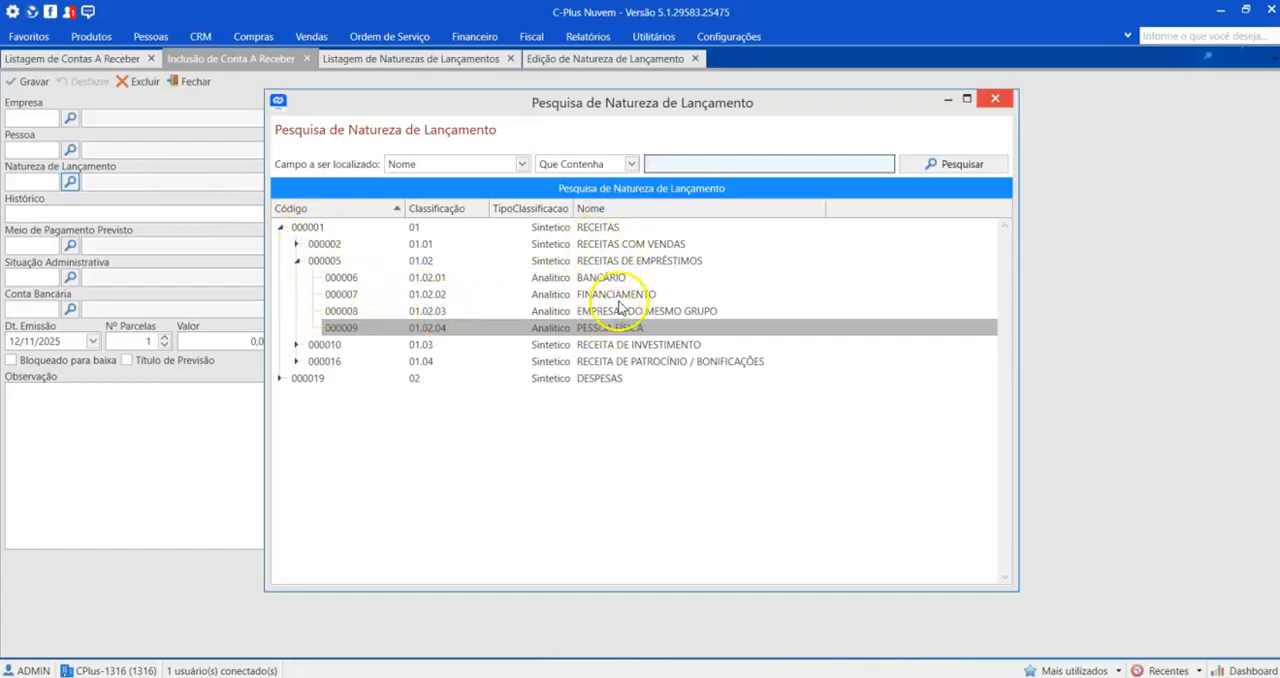
{"action": "double_click", "coordinate": [599, 235]}
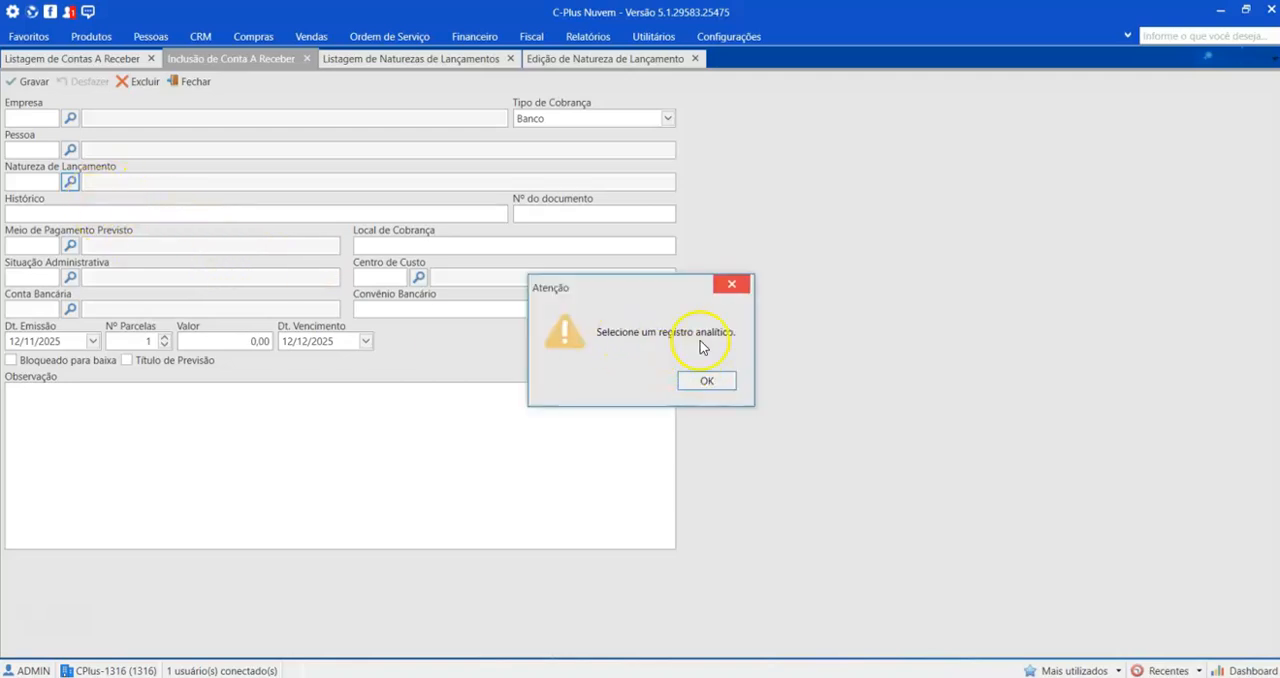
{"action": "left_click", "coordinate": [707, 380]}
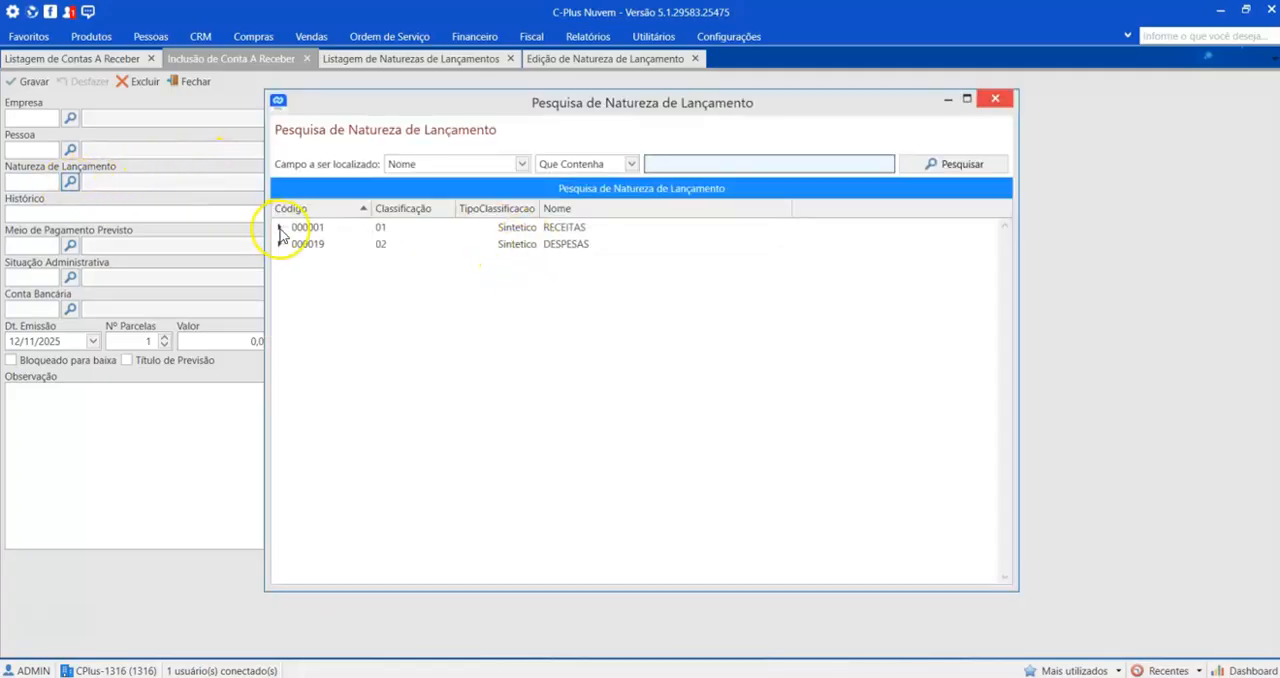
Step: Try to choose the synthetic RECEITAS COM VENDAS, under RECEITAS, as the receivable's entry nature
{"action": "left_click", "coordinate": [281, 228]}
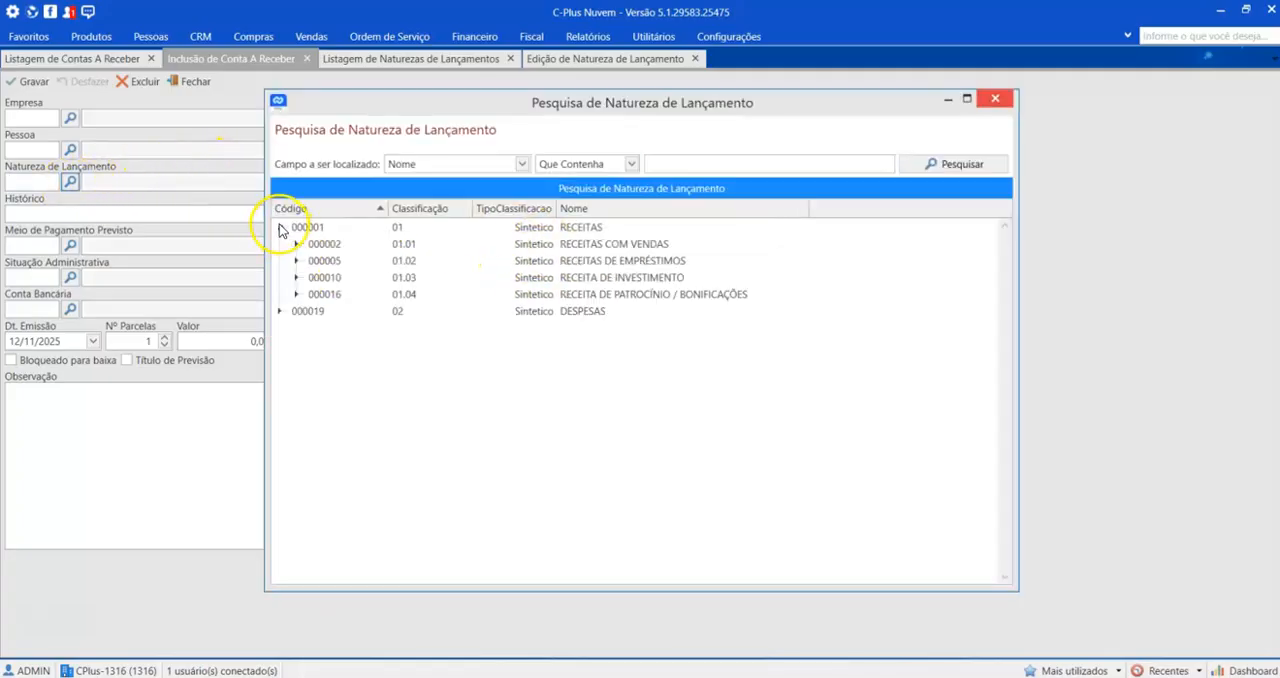
{"action": "left_click", "coordinate": [297, 244]}
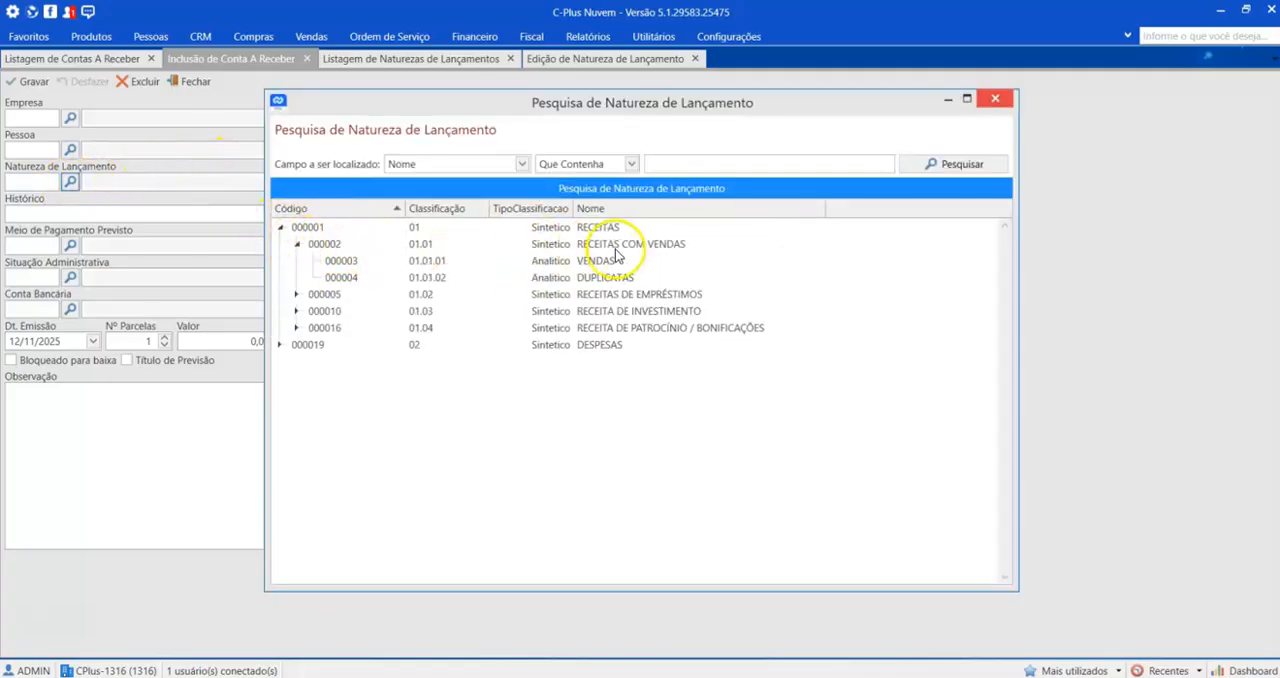
{"action": "left_click", "coordinate": [652, 249]}
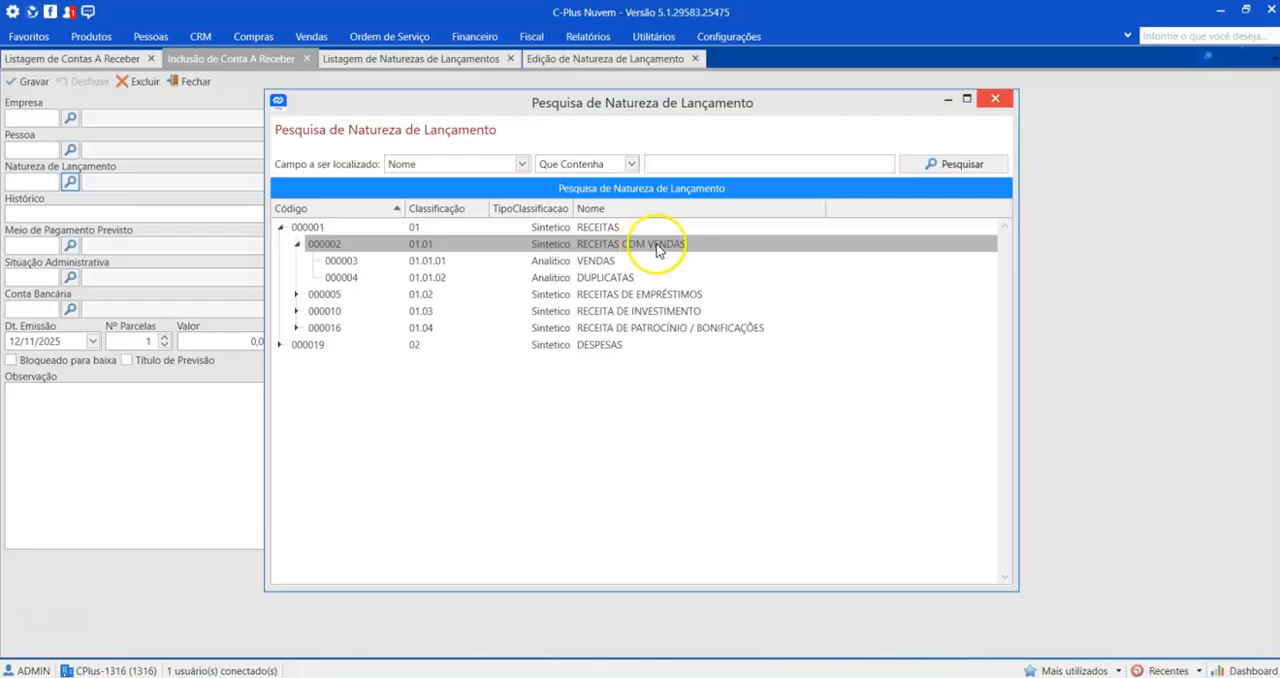
{"action": "double_click", "coordinate": [657, 250]}
{"action": "left_click", "coordinate": [705, 380]}
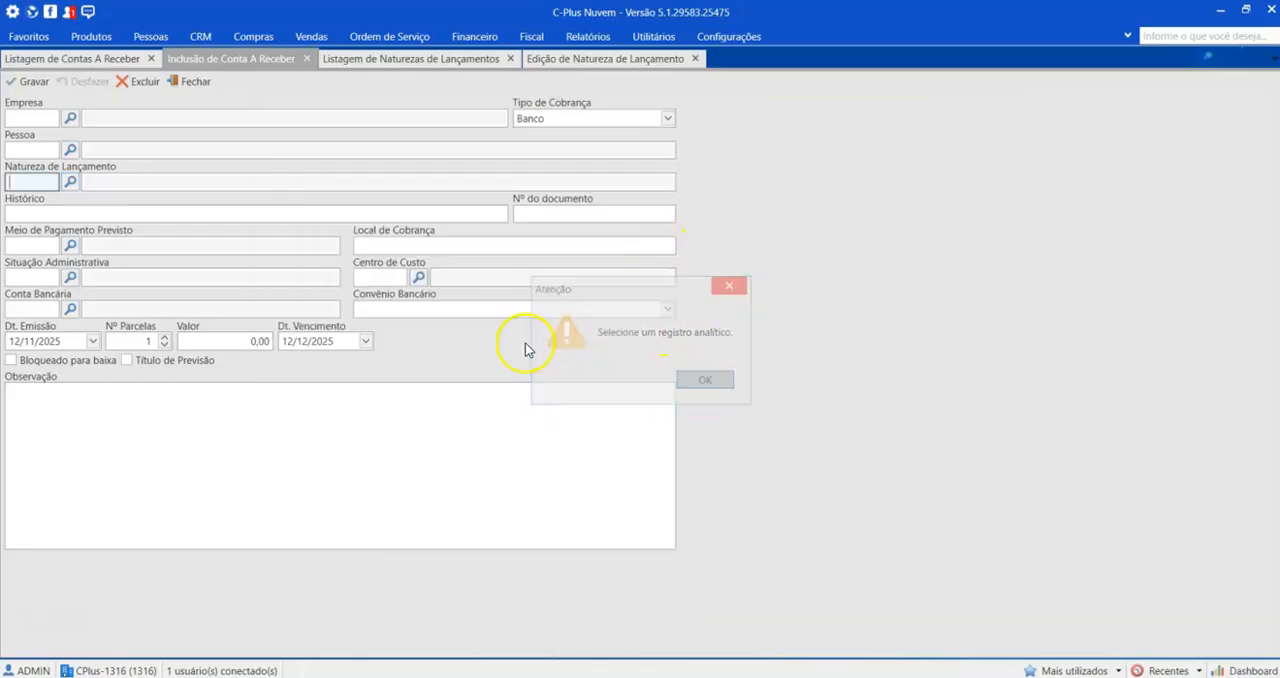
Step: Set the receivable's entry nature to the analytic VENDAS under RECEITAS COM VENDAS
{"action": "left_click", "coordinate": [70, 181]}
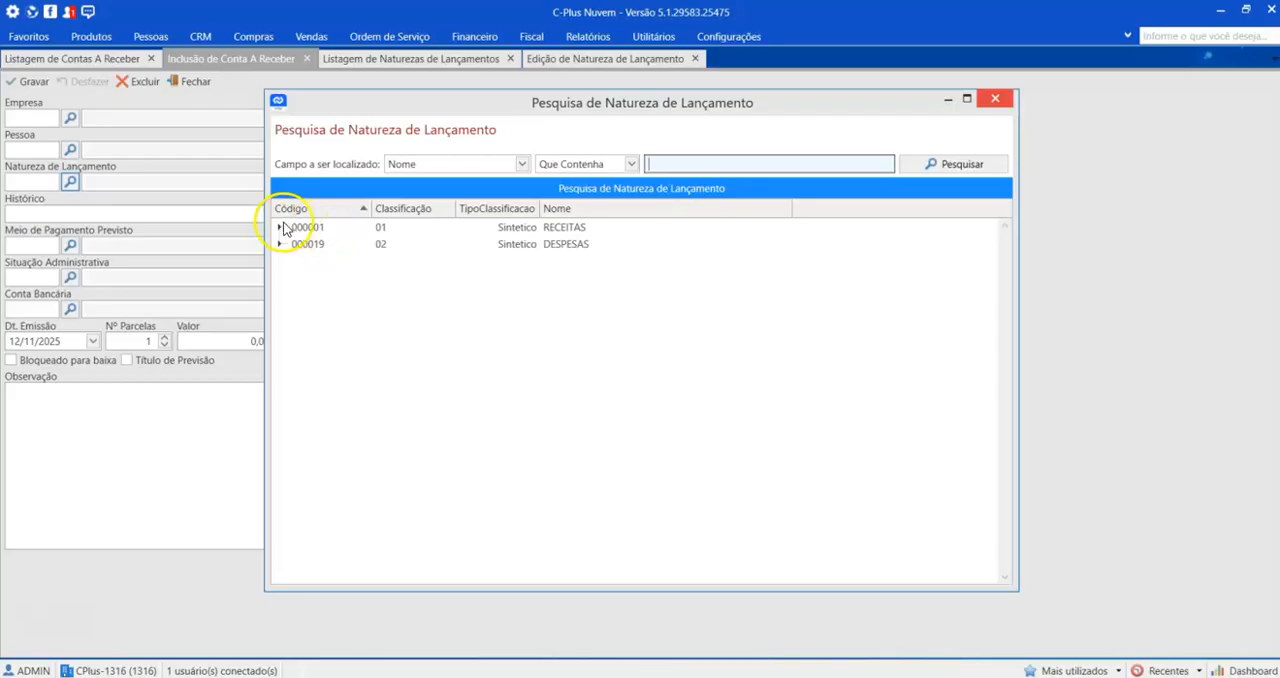
{"action": "left_click", "coordinate": [281, 227]}
{"action": "left_click", "coordinate": [296, 244]}
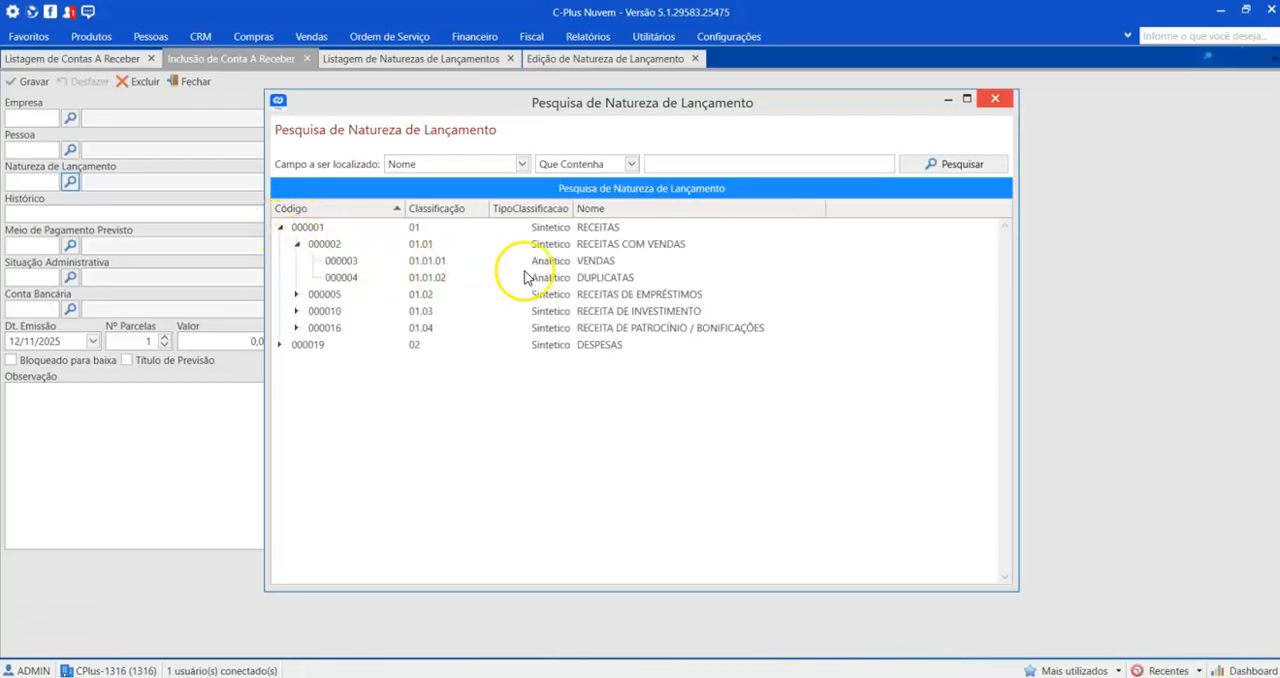
{"action": "left_click", "coordinate": [602, 264]}
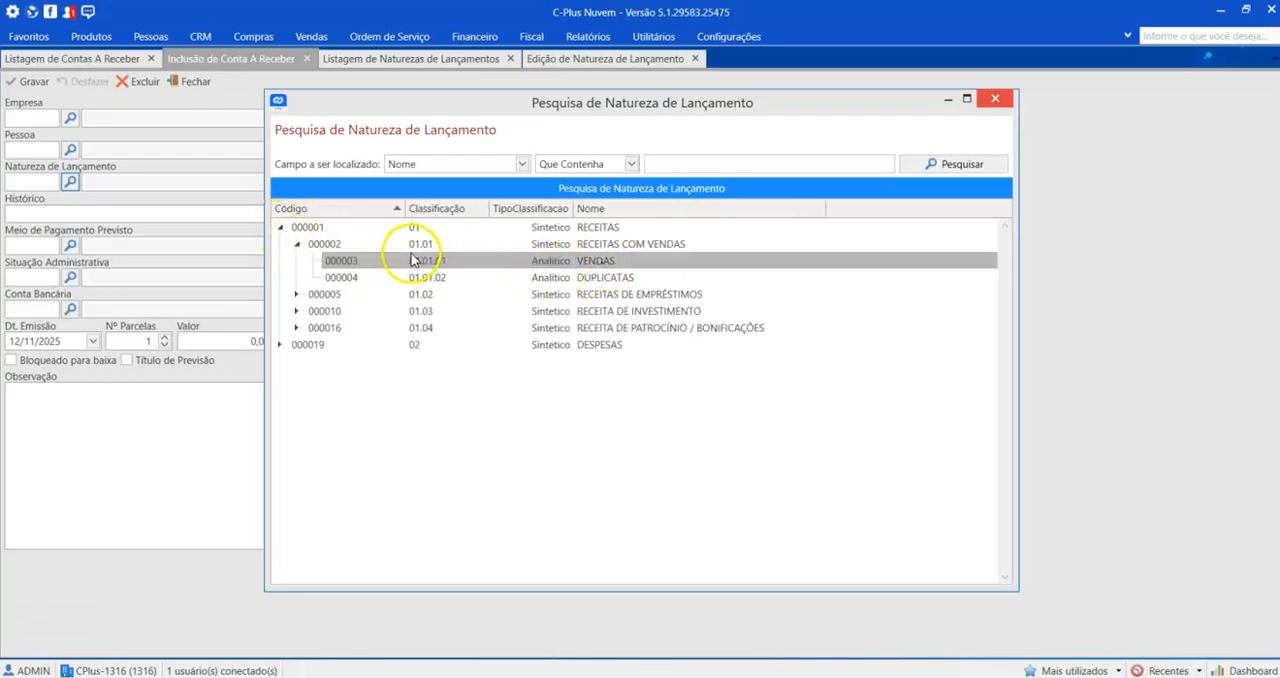
{"action": "double_click", "coordinate": [556, 262]}
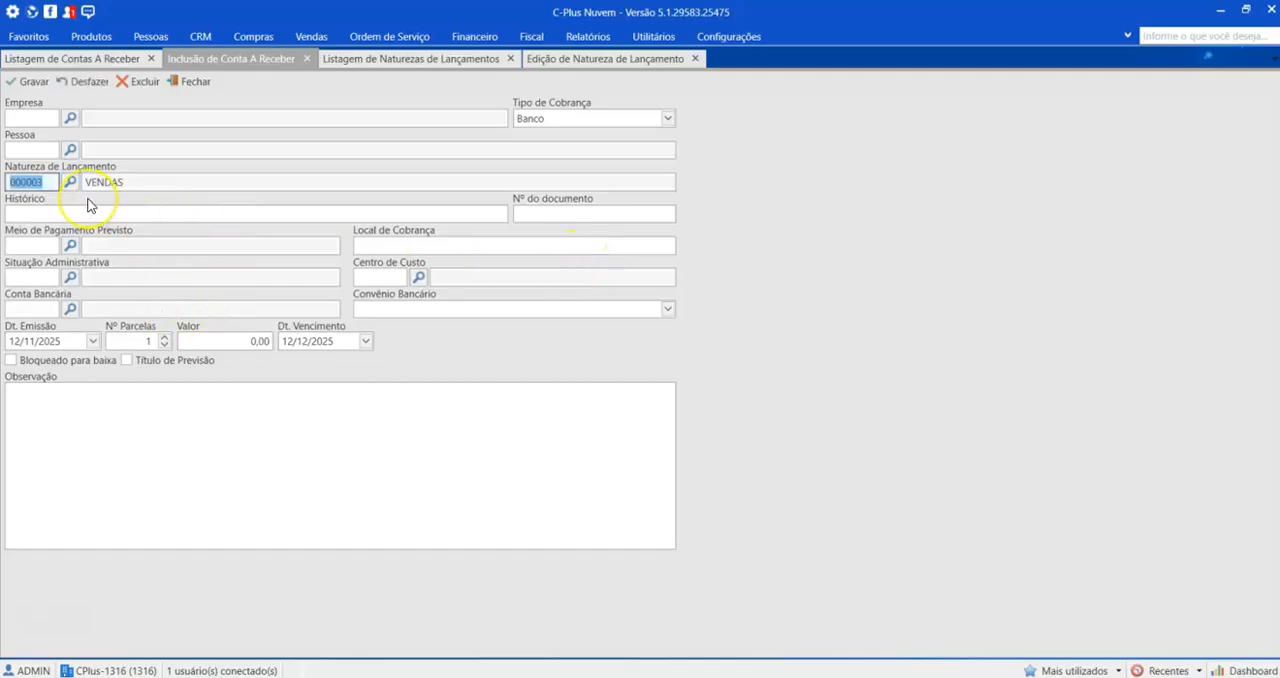
Step: Return to the VENDAS record, examine its name, superior and classification code, and close it unchanged
{"action": "left_click", "coordinate": [602, 59]}
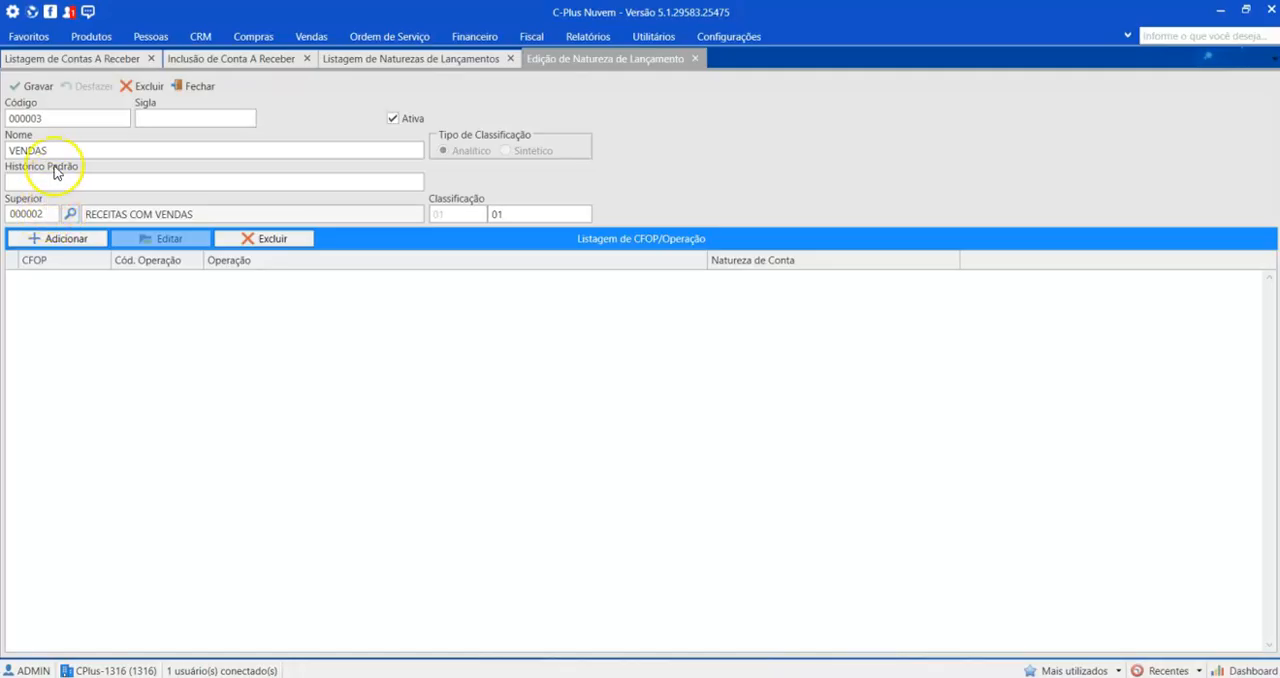
{"action": "left_click_drag", "start_coordinate": [55, 150], "coordinate": [2, 151]}
{"action": "left_click_drag", "start_coordinate": [51, 214], "coordinate": [2, 214]}
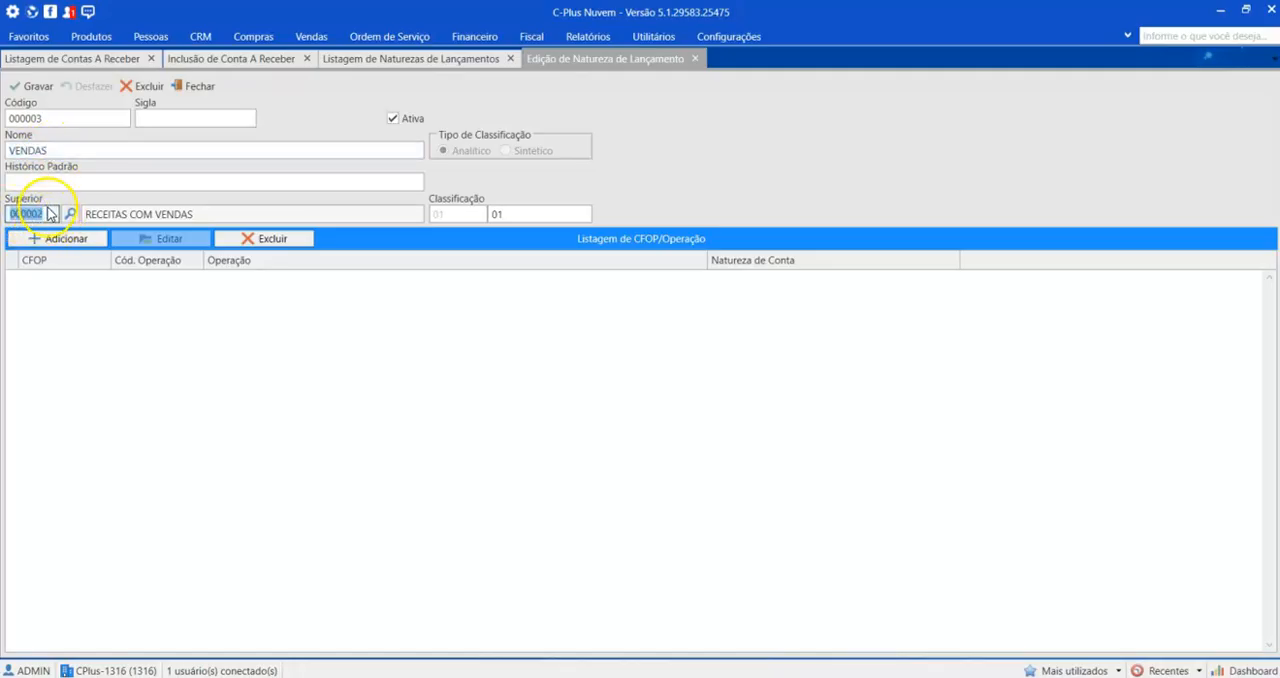
{"action": "left_click_drag", "start_coordinate": [523, 215], "coordinate": [456, 218]}
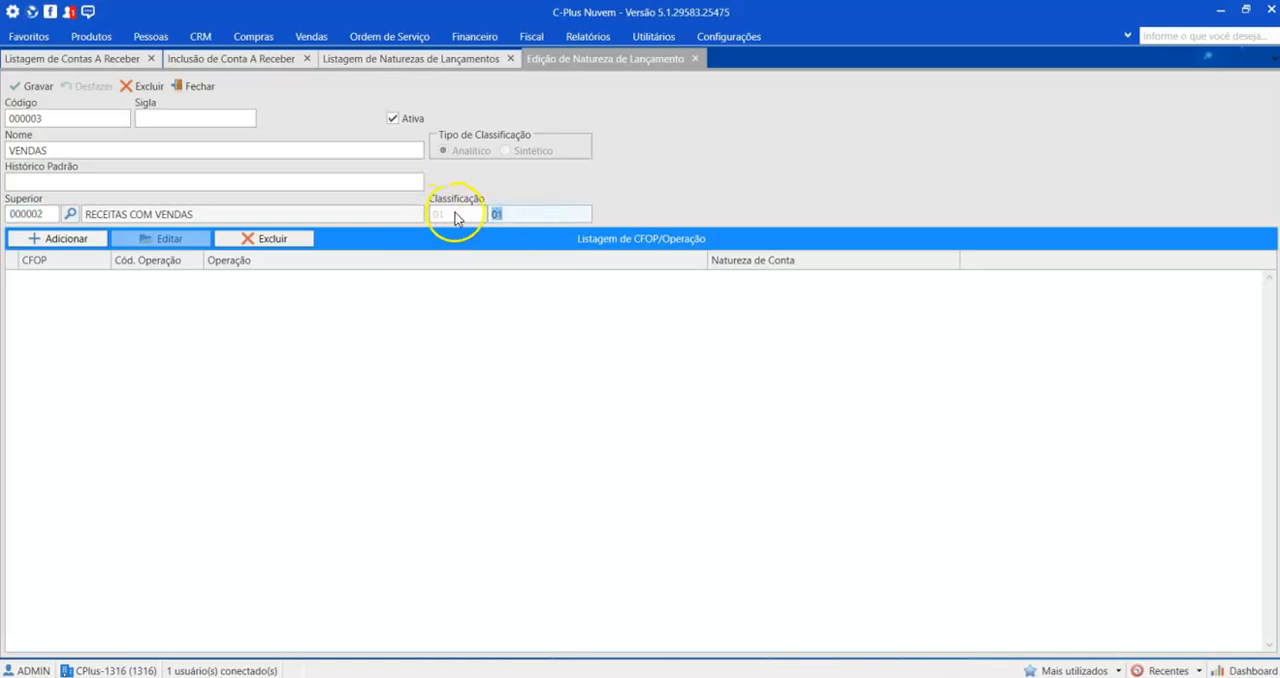
{"action": "left_click", "coordinate": [193, 86]}
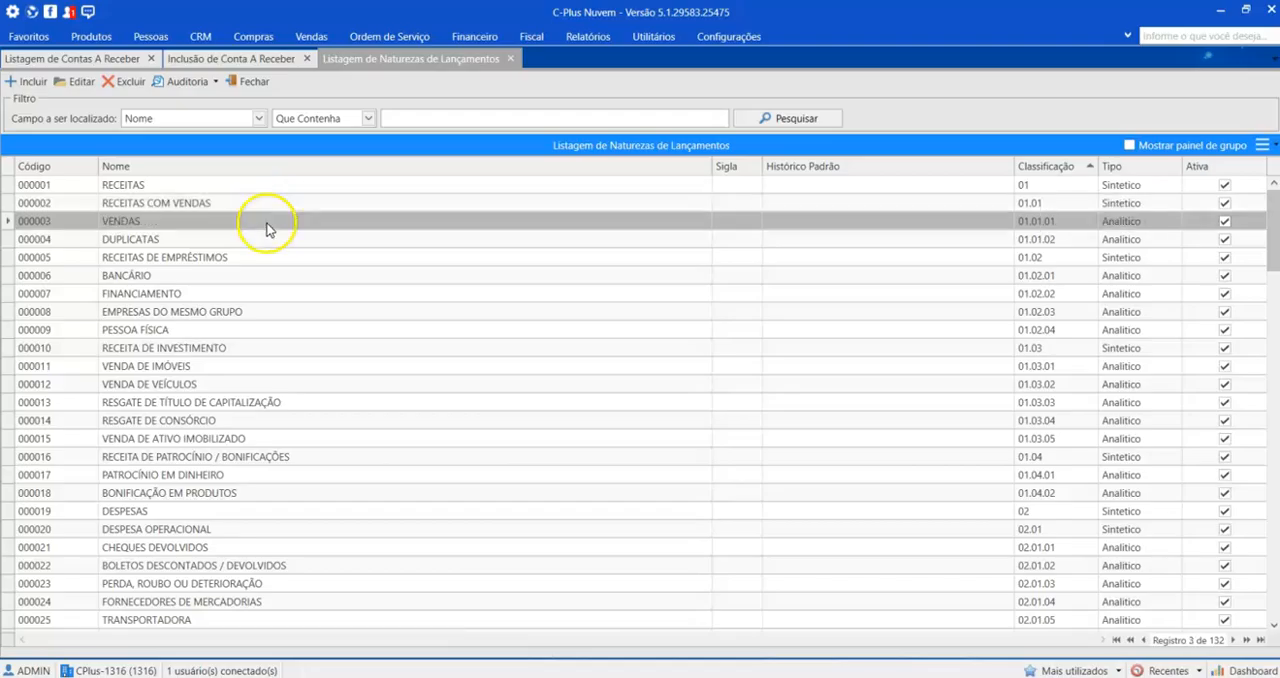
Step: Examine the RECEITAS hierarchy down to VENDAS and DUPLICATAS in the receivable's entry nature search, and close it without choosing
{"action": "left_click", "coordinate": [190, 58]}
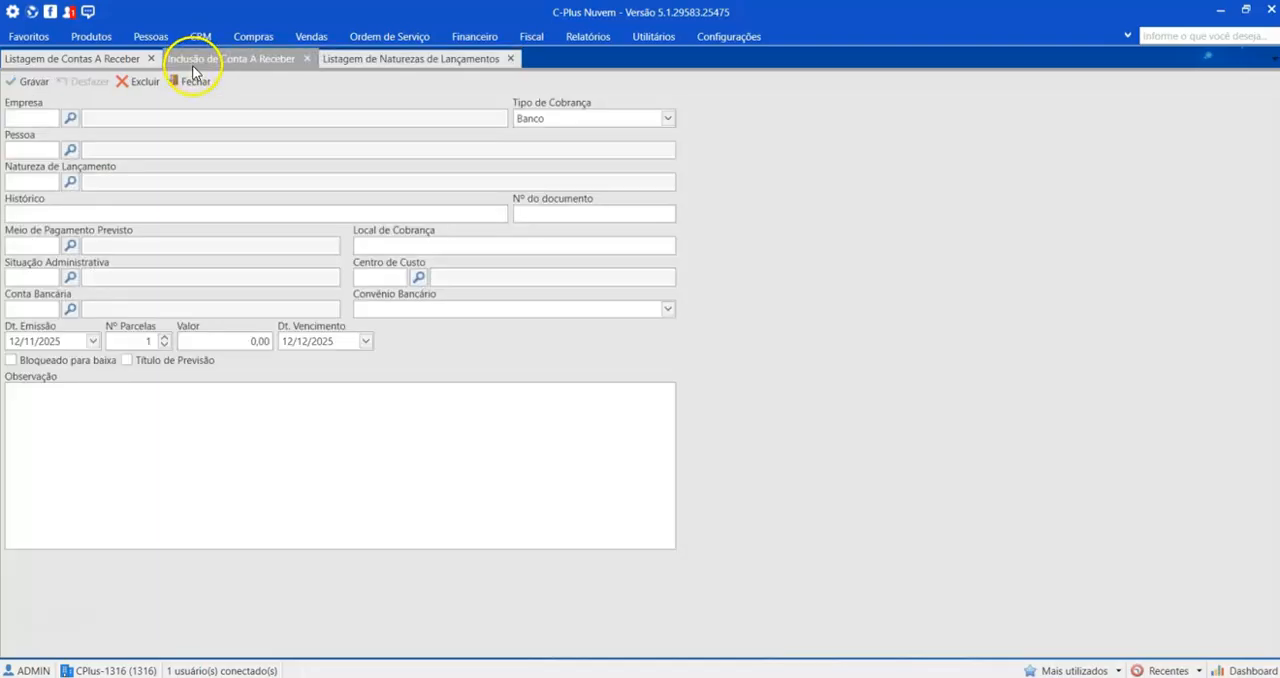
{"action": "left_click", "coordinate": [70, 182]}
{"action": "left_click", "coordinate": [279, 228]}
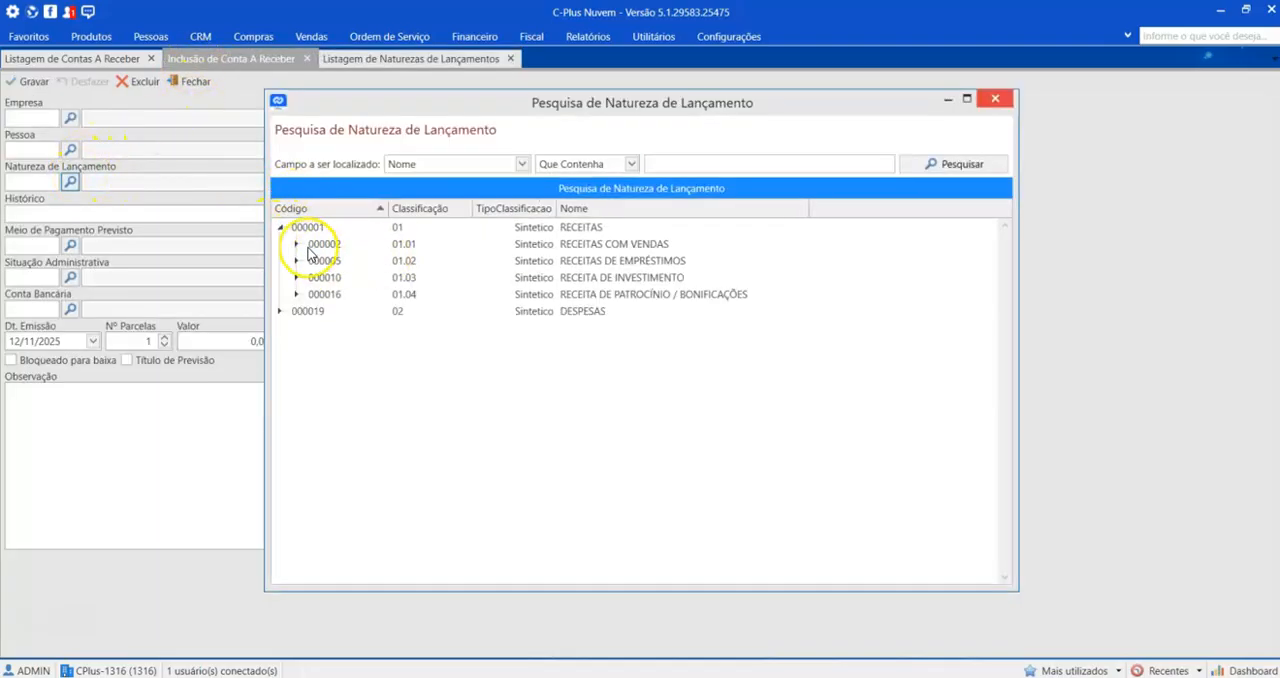
{"action": "left_click", "coordinate": [297, 244]}
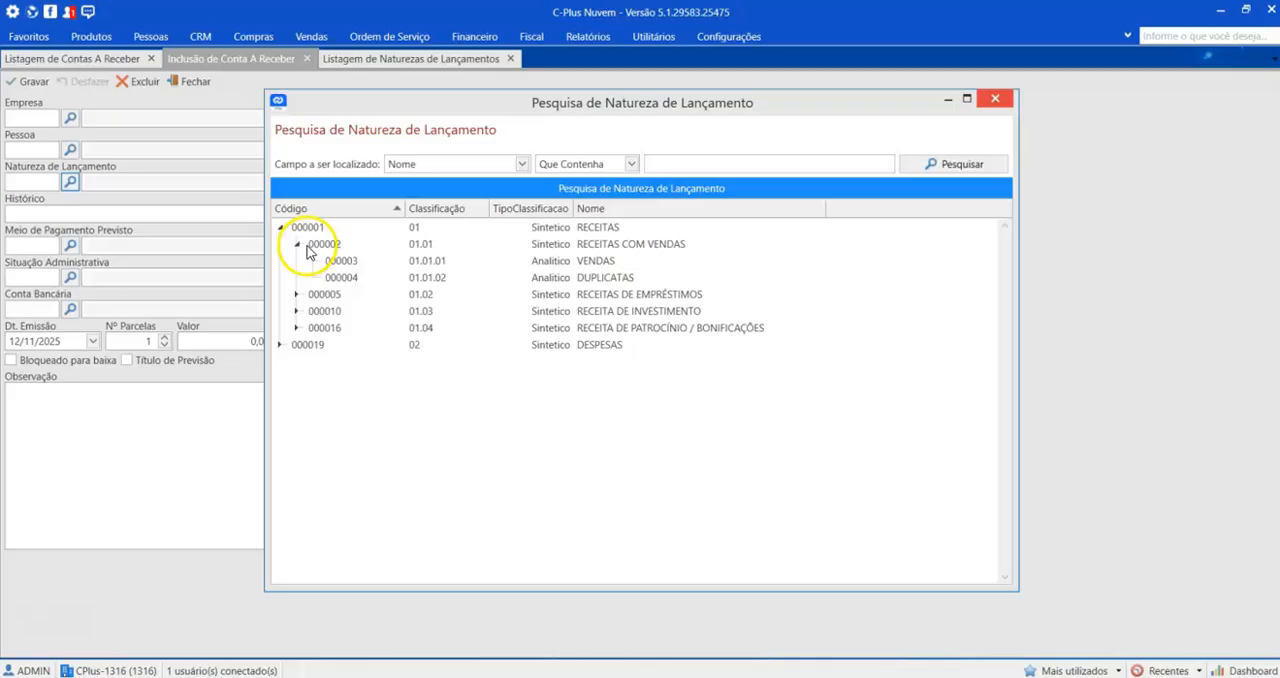
{"action": "left_click", "coordinate": [598, 229]}
{"action": "left_click", "coordinate": [593, 246]}
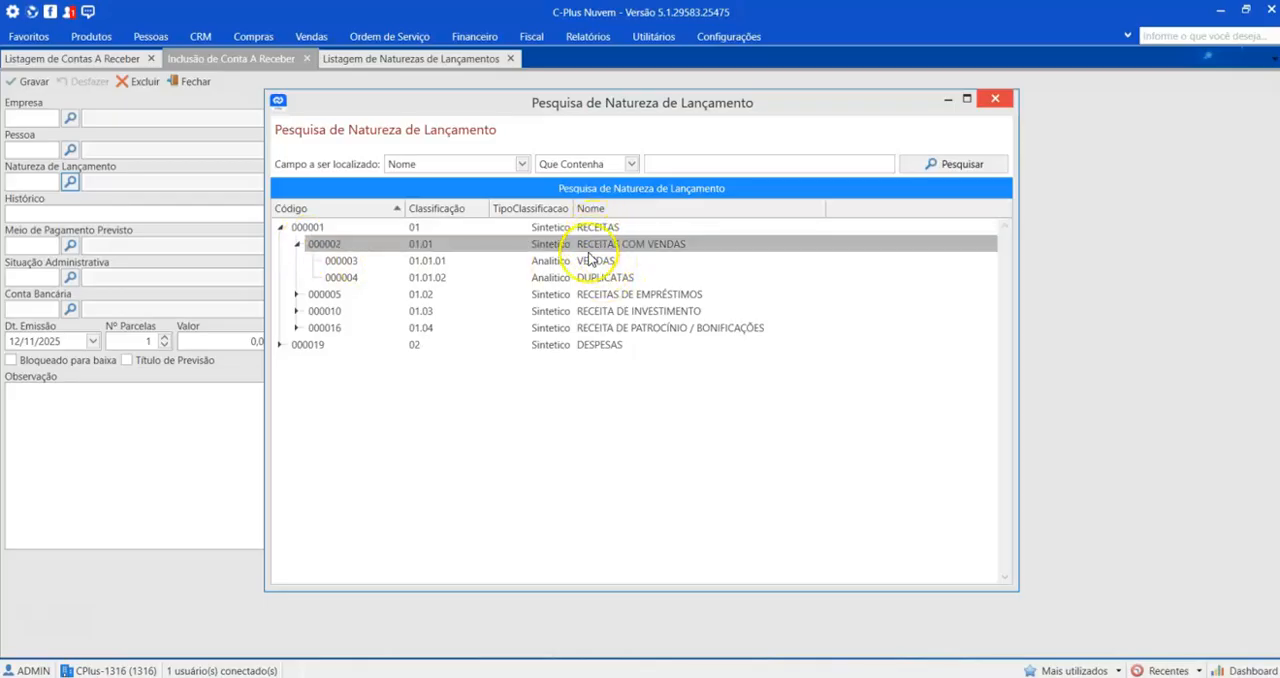
{"action": "left_click", "coordinate": [590, 262]}
{"action": "left_click", "coordinate": [603, 279]}
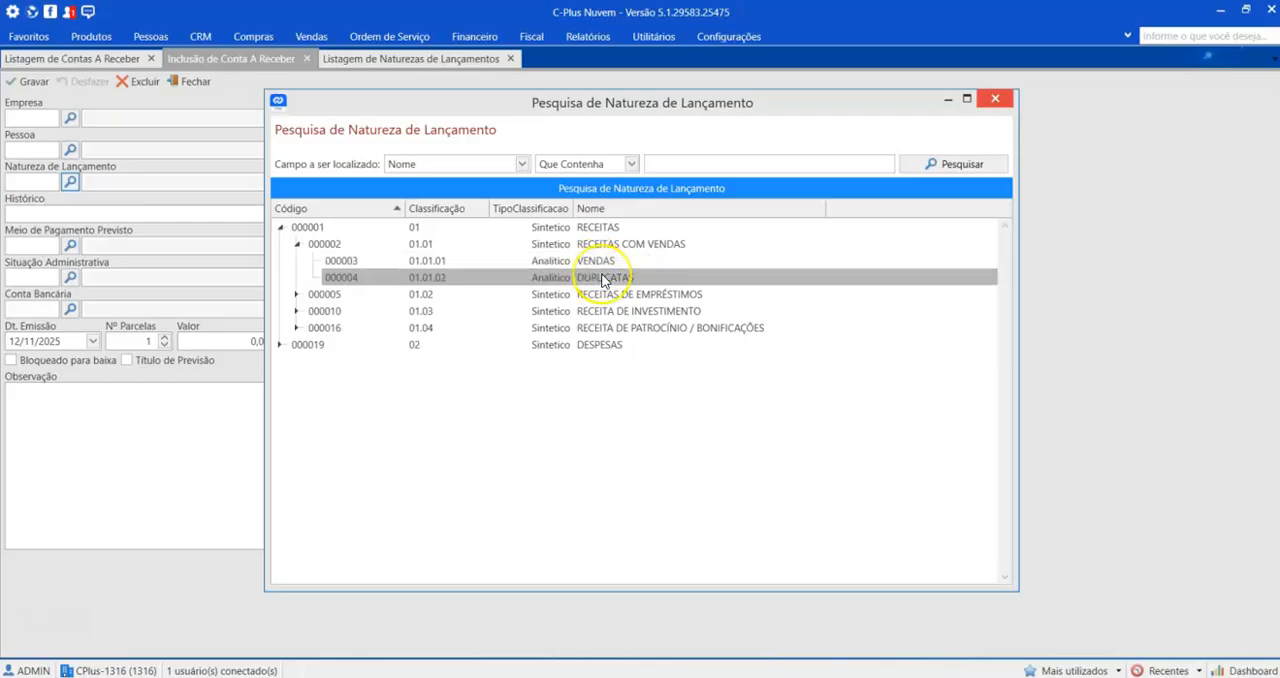
{"action": "left_click", "coordinate": [995, 99]}
Step: Compare the entry nature listing with the hierarchy in the receivable's entry nature search, and close the search
{"action": "left_click", "coordinate": [400, 61]}
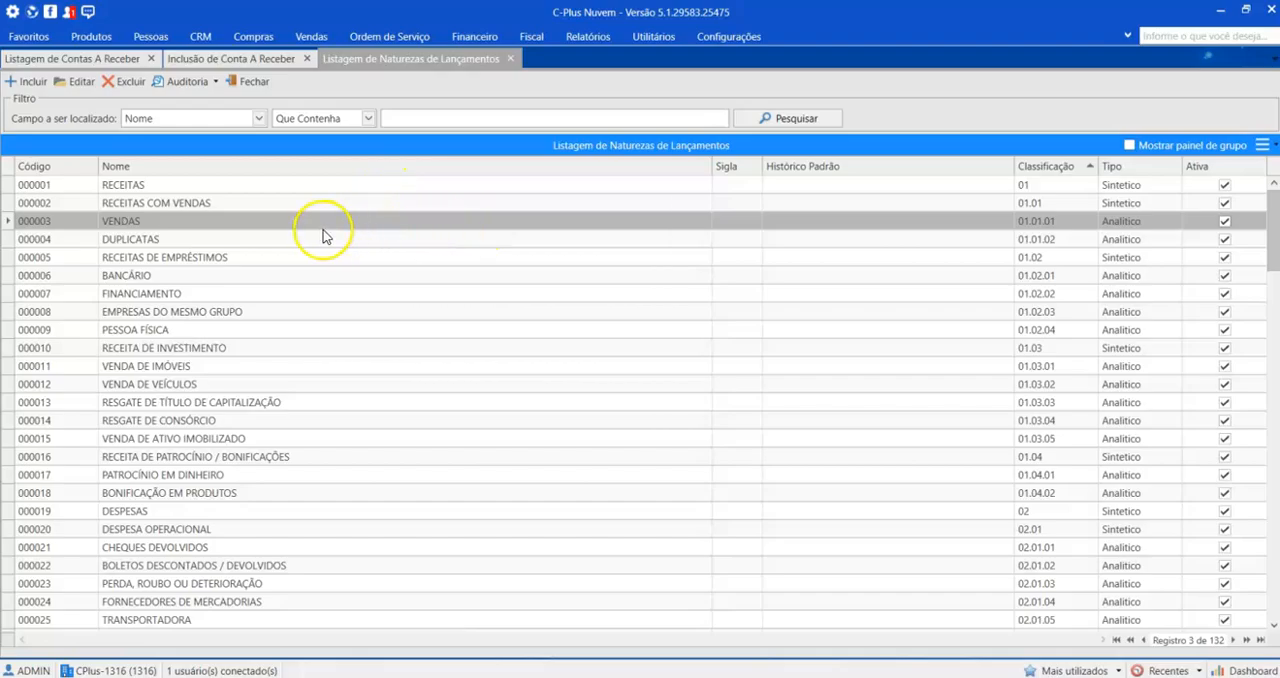
{"action": "left_click", "coordinate": [283, 60]}
{"action": "left_click", "coordinate": [72, 182]}
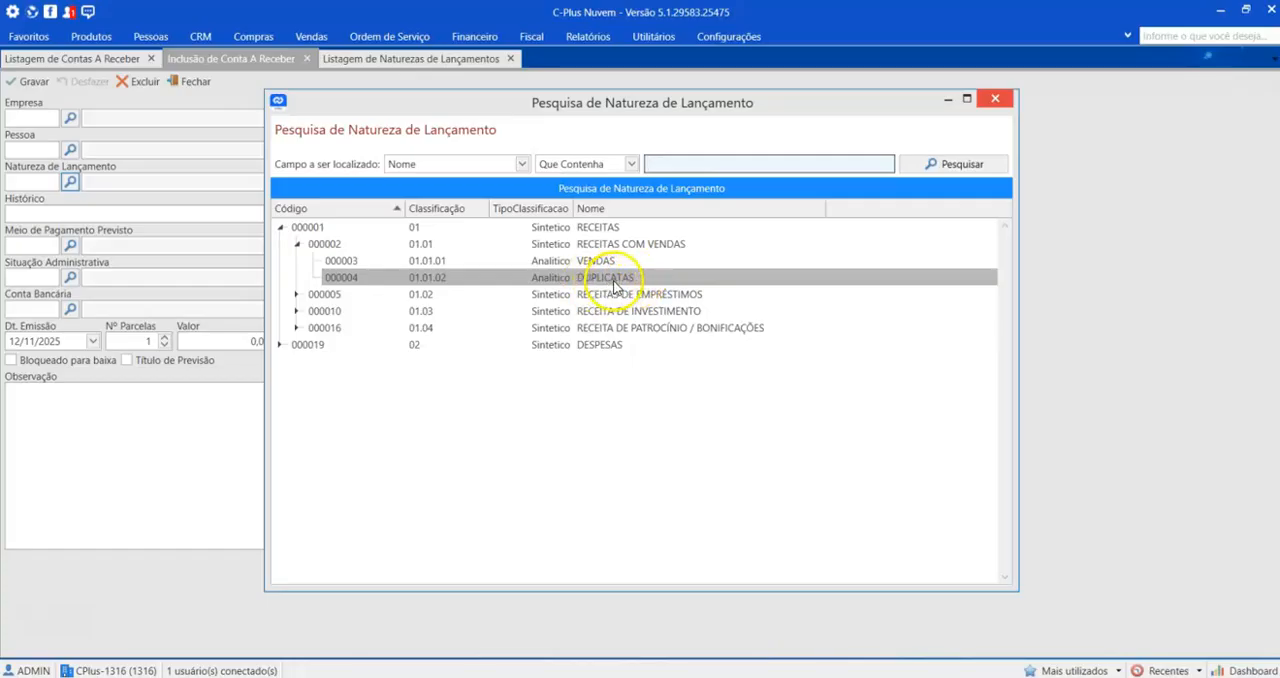
{"action": "left_click", "coordinate": [994, 100]}
Step: Start a new analytic entry nature named FINANCIAMENTO with the default history TESTE NATUREZA DE LANÇAMENTO
{"action": "left_click", "coordinate": [466, 60]}
{"action": "left_click", "coordinate": [34, 80]}
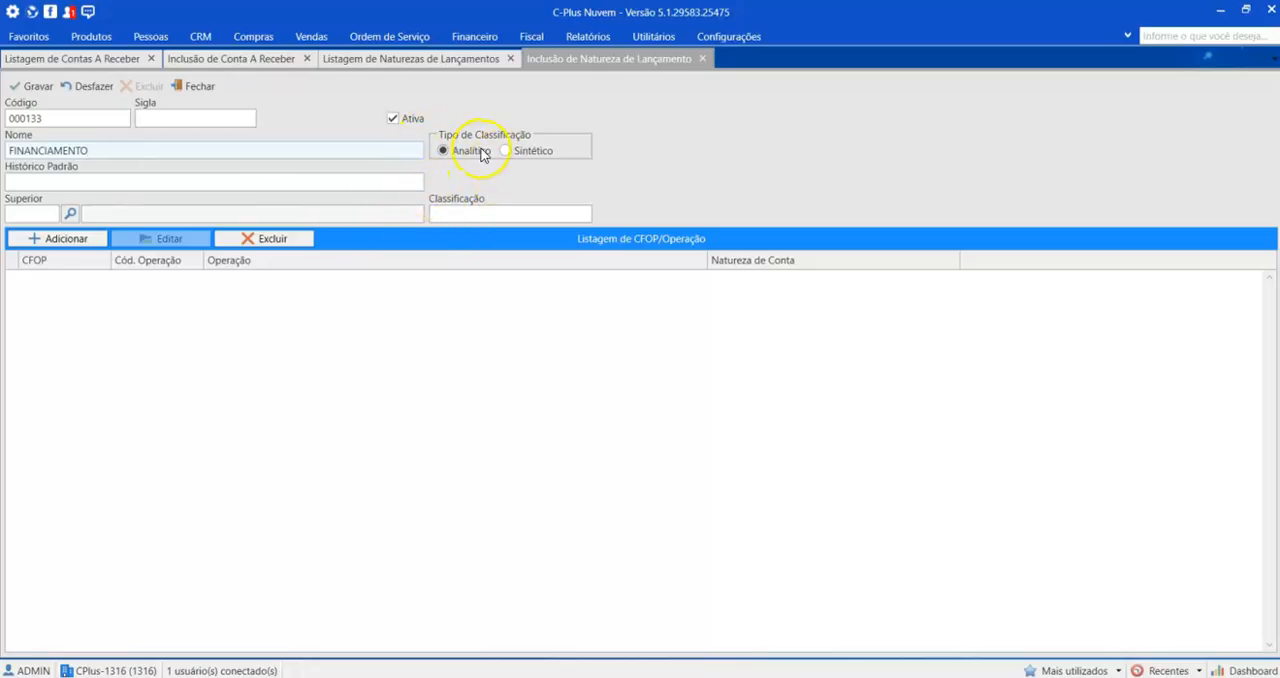
{"action": "left_click", "coordinate": [80, 180]}
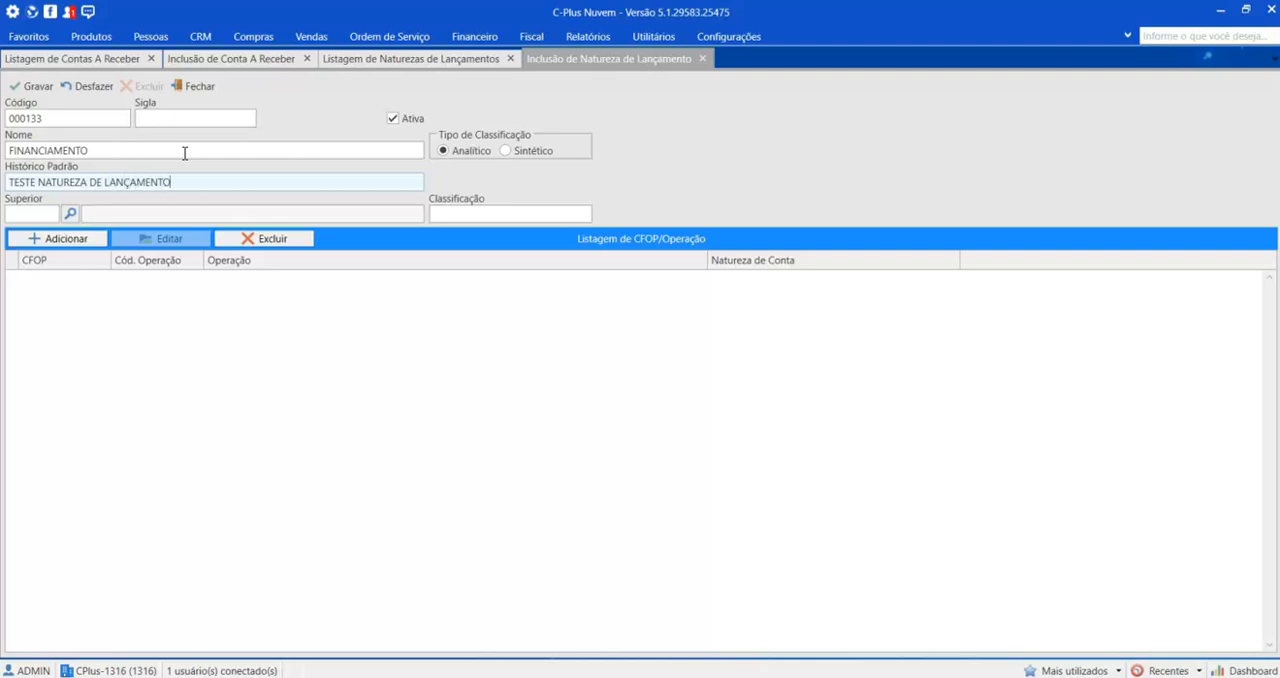
Step: Try PAGAMENTO CONTA DE ENERGIA DO MÊS: as the default history of FINANCIAMENTO, and replace it with TESTE
{"action": "left_click_drag", "start_coordinate": [200, 184], "coordinate": [3, 184]}
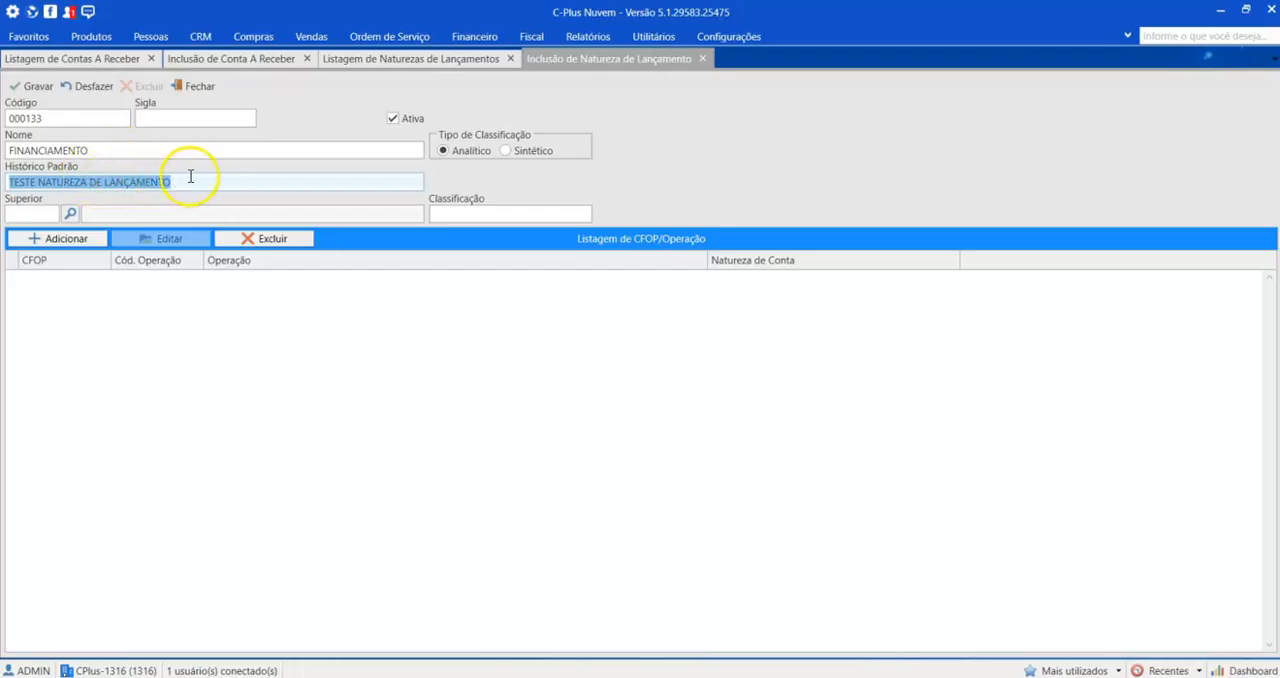
{"action": "type", "text": "PA"}
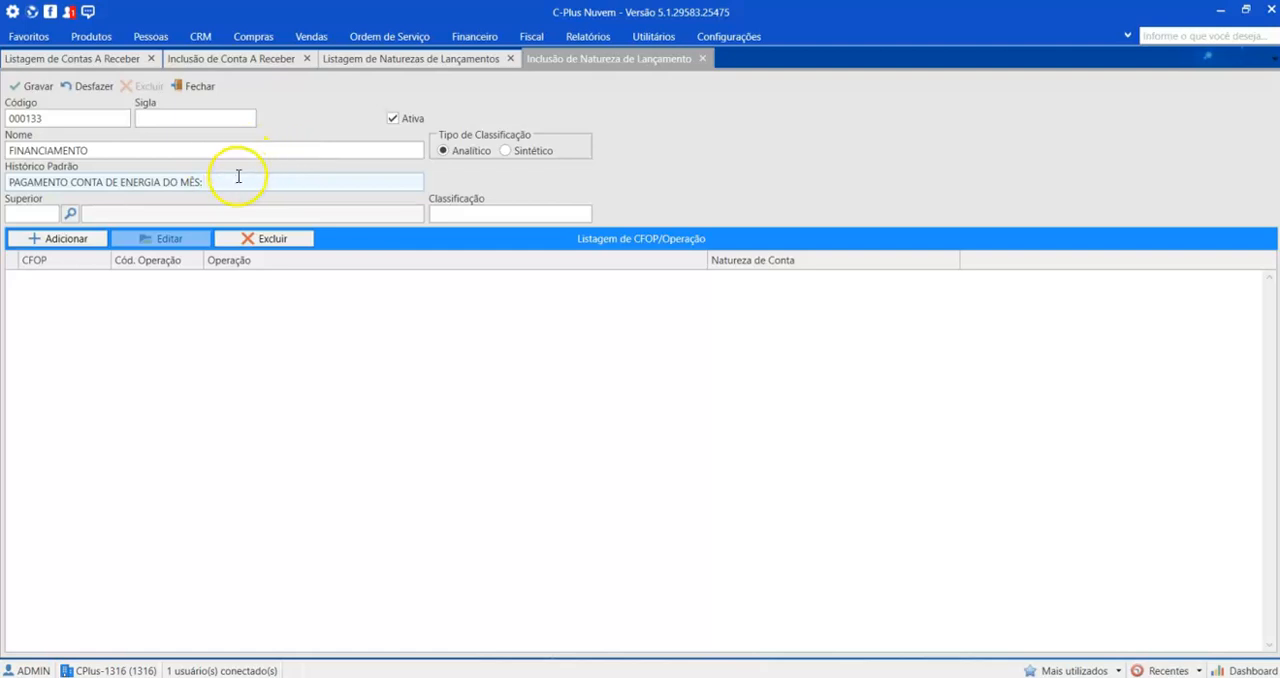
{"action": "left_click_drag", "start_coordinate": [234, 180], "coordinate": [56, 175]}
{"action": "type", "text": "TESTE"}
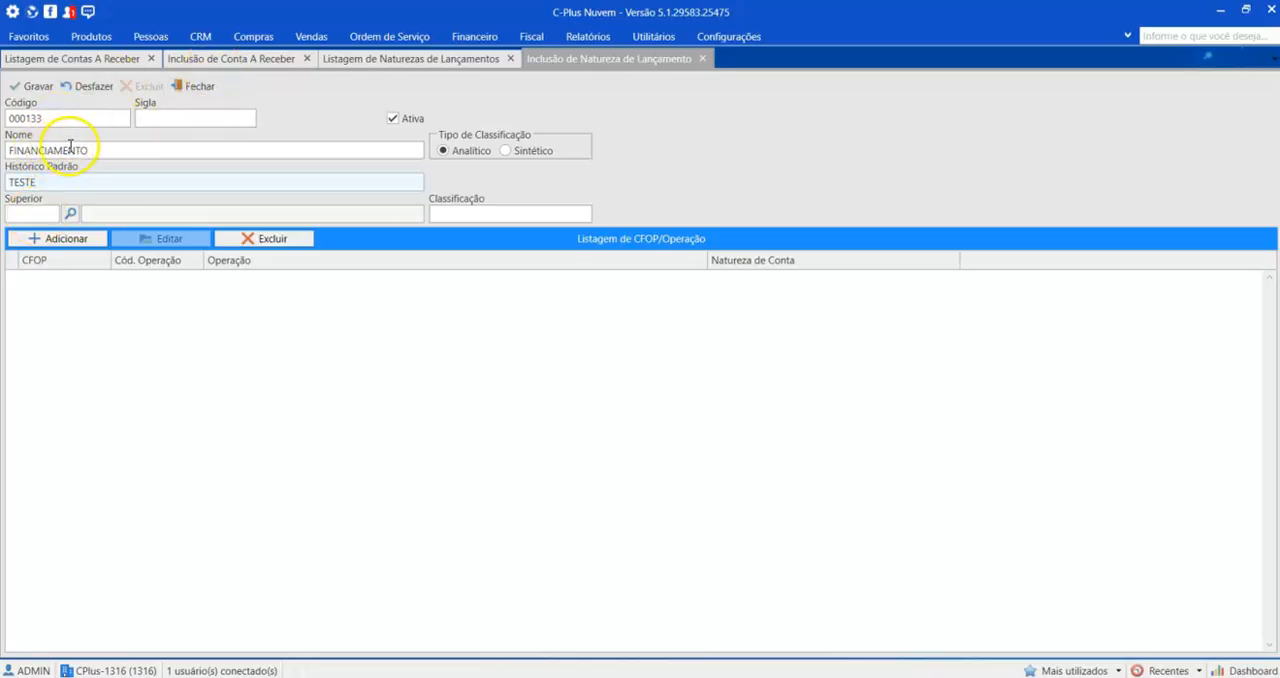
Step: View the person and entry nature searches in the receivable, close both without choosing, and return to the FINANCIAMENTO record
{"action": "left_click", "coordinate": [199, 64]}
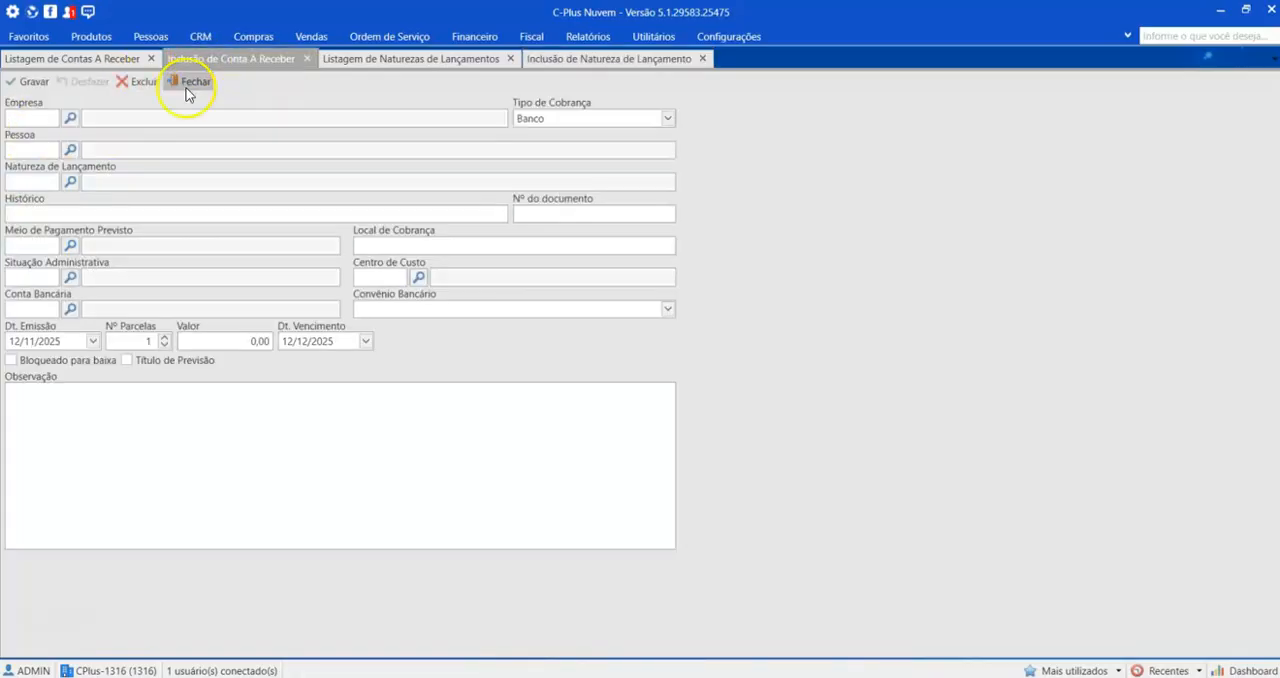
{"action": "left_click", "coordinate": [70, 150]}
{"action": "left_click", "coordinate": [997, 98]}
{"action": "left_click", "coordinate": [72, 182]}
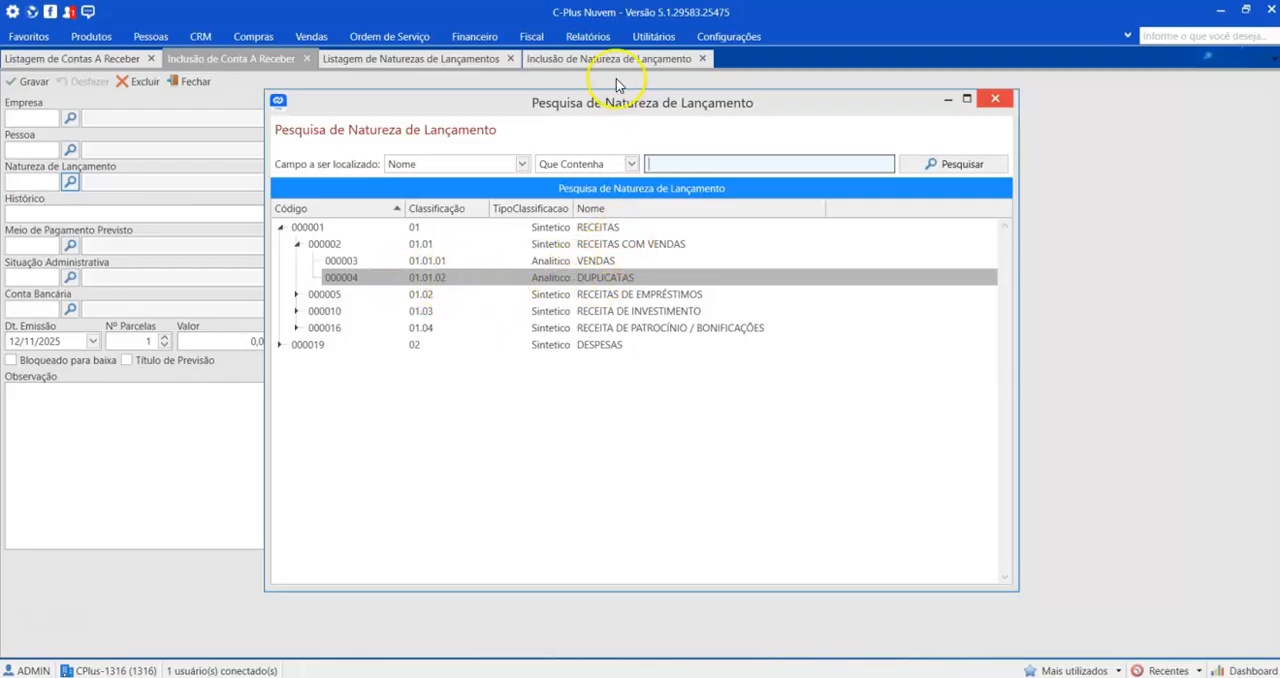
{"action": "left_click", "coordinate": [1008, 102]}
{"action": "left_click", "coordinate": [609, 58]}
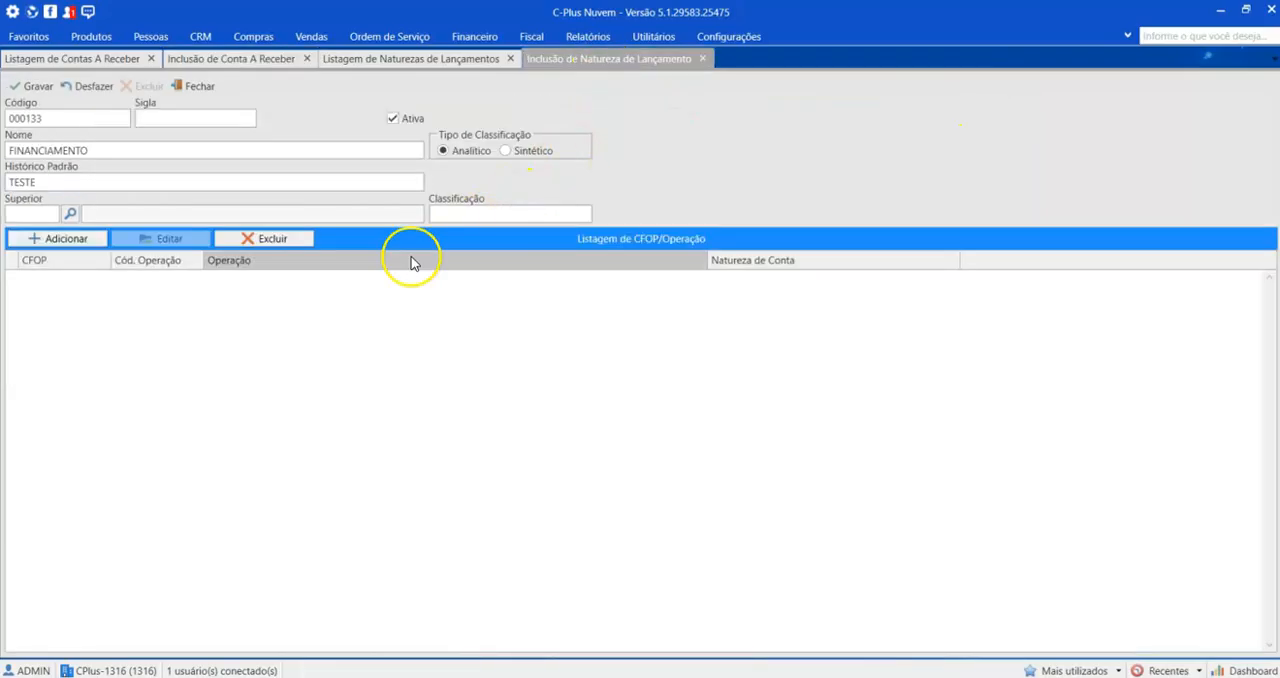
Step: Set the superior of the new FINANCIAMENTO nature to RECEITAS COM VENDAS under RECEITAS
{"action": "left_click", "coordinate": [69, 213]}
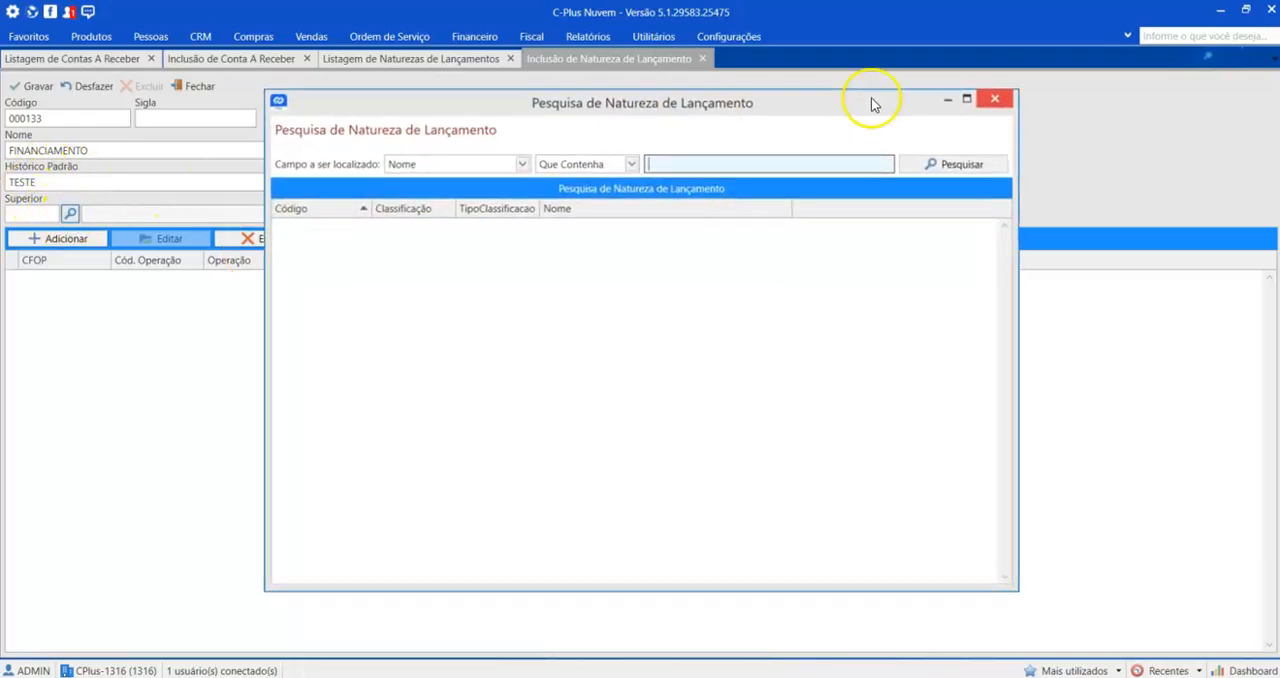
{"action": "left_click", "coordinate": [955, 164]}
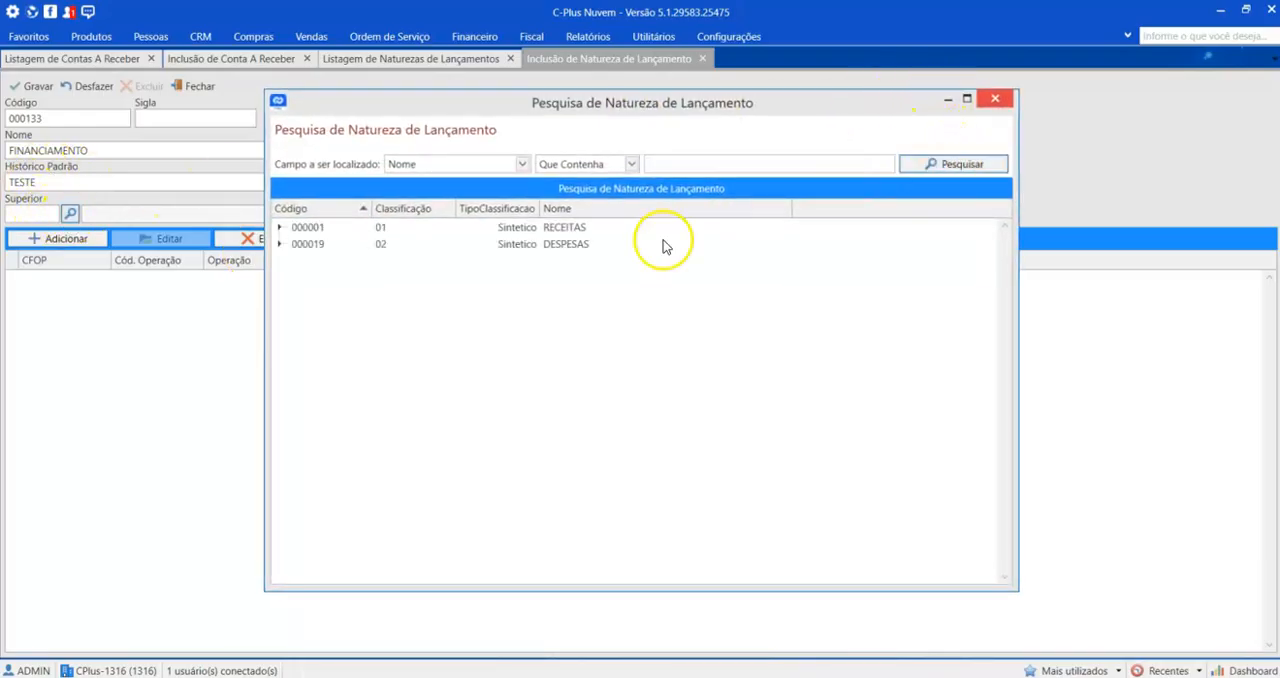
{"action": "left_click", "coordinate": [281, 227]}
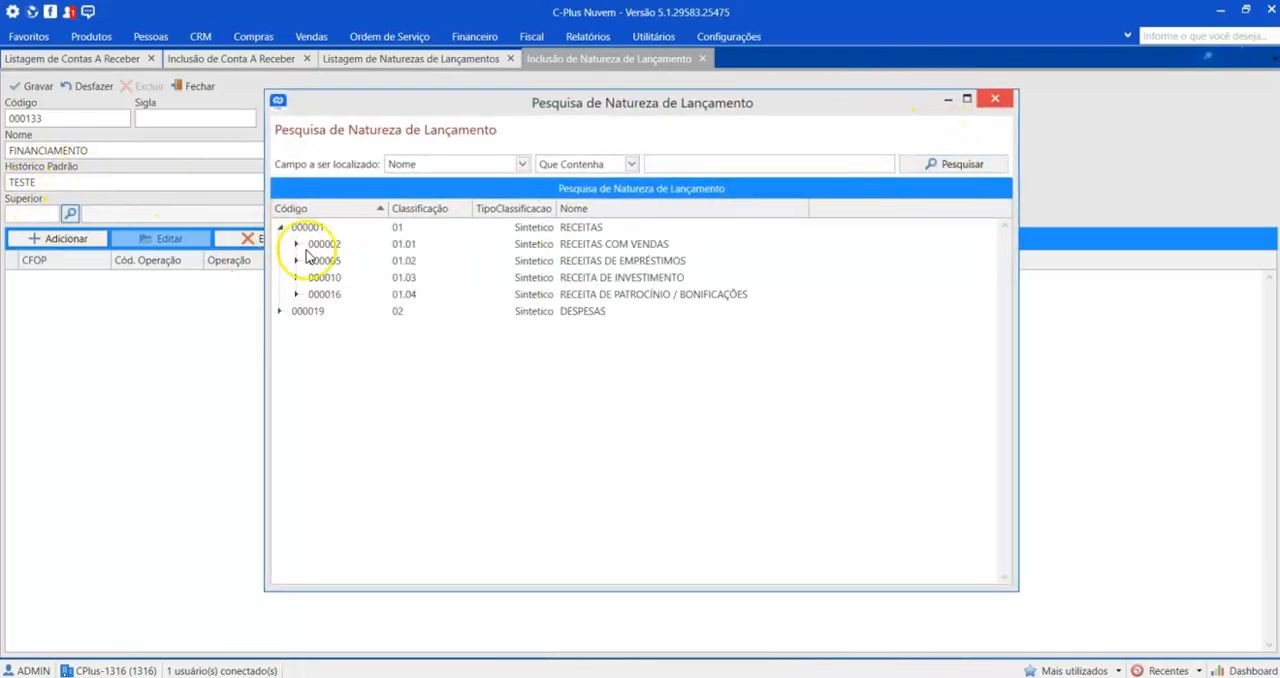
{"action": "double_click", "coordinate": [590, 246]}
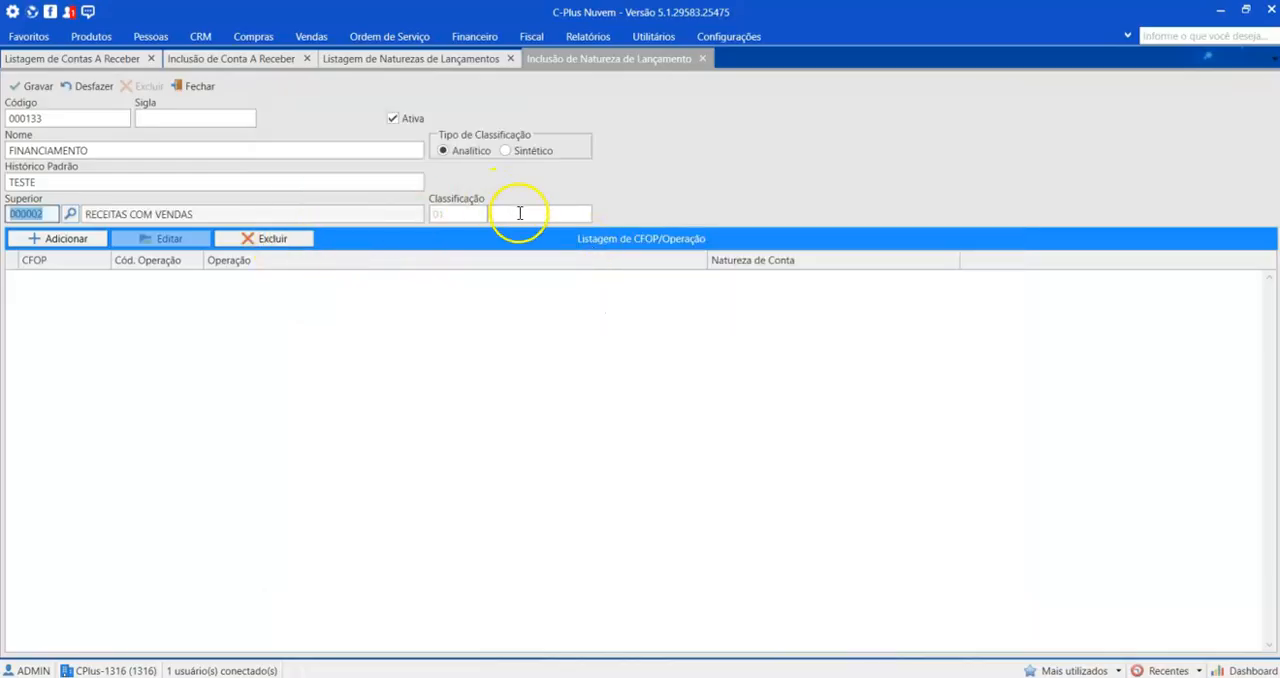
Step: Check the classification code of DUPLICATAS in the listing, set FINANCIAMENTO's classification ending to 03, and save the record
{"action": "left_click", "coordinate": [443, 62]}
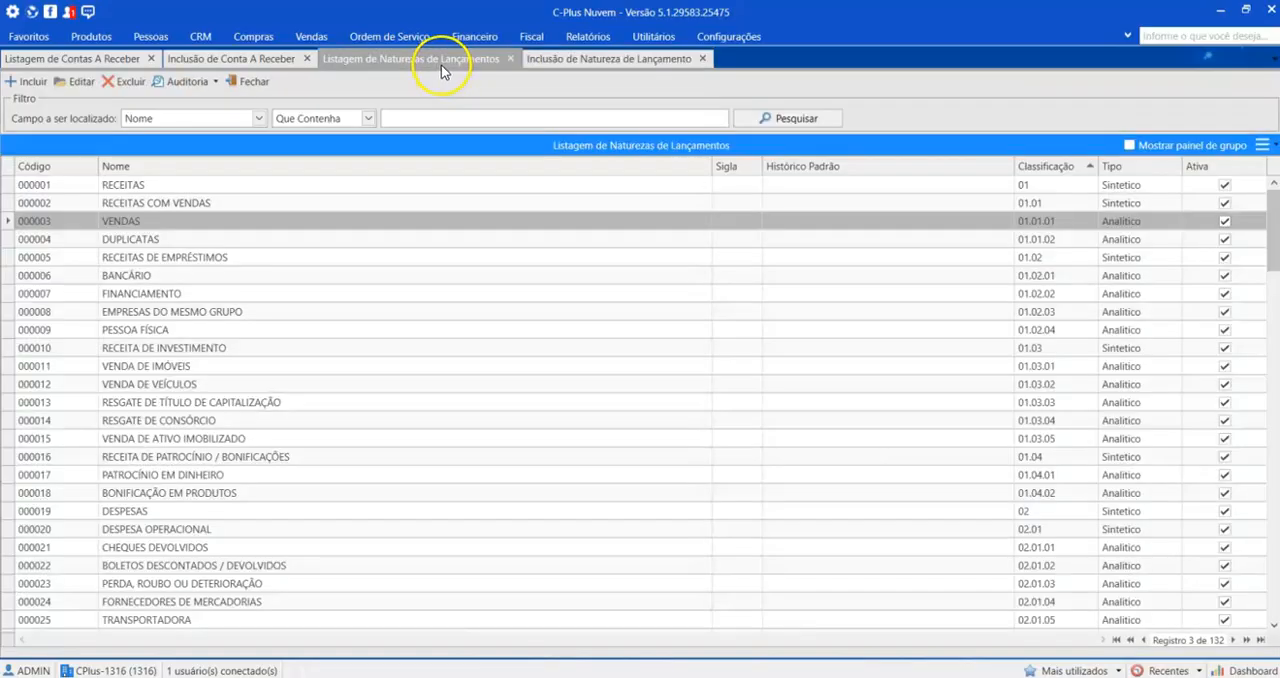
{"action": "left_click", "coordinate": [232, 243]}
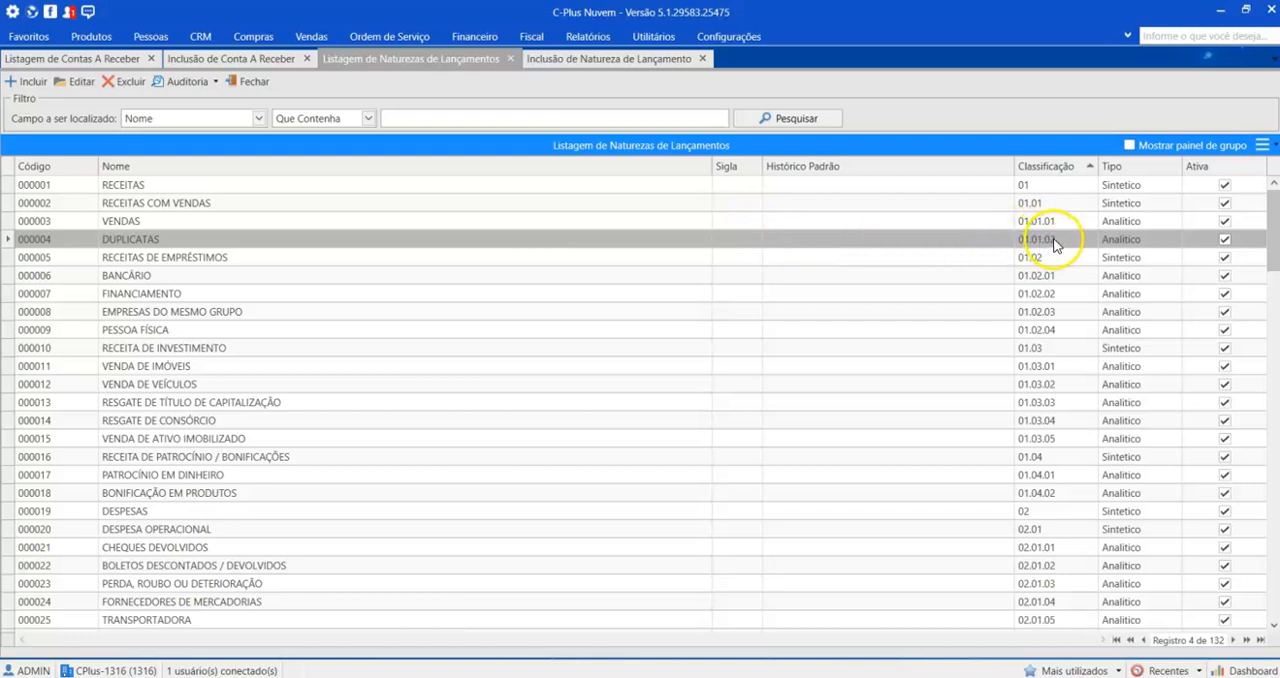
{"action": "left_click", "coordinate": [590, 58]}
{"action": "left_click", "coordinate": [512, 215]}
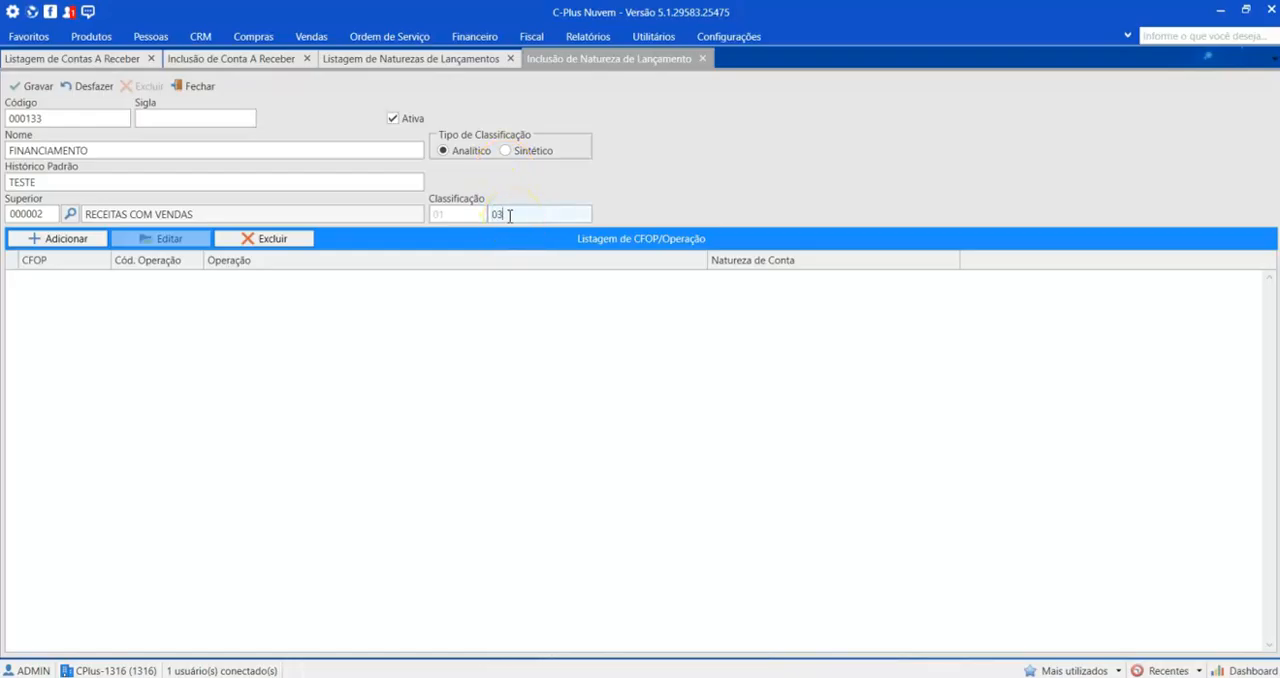
{"action": "left_click", "coordinate": [34, 86]}
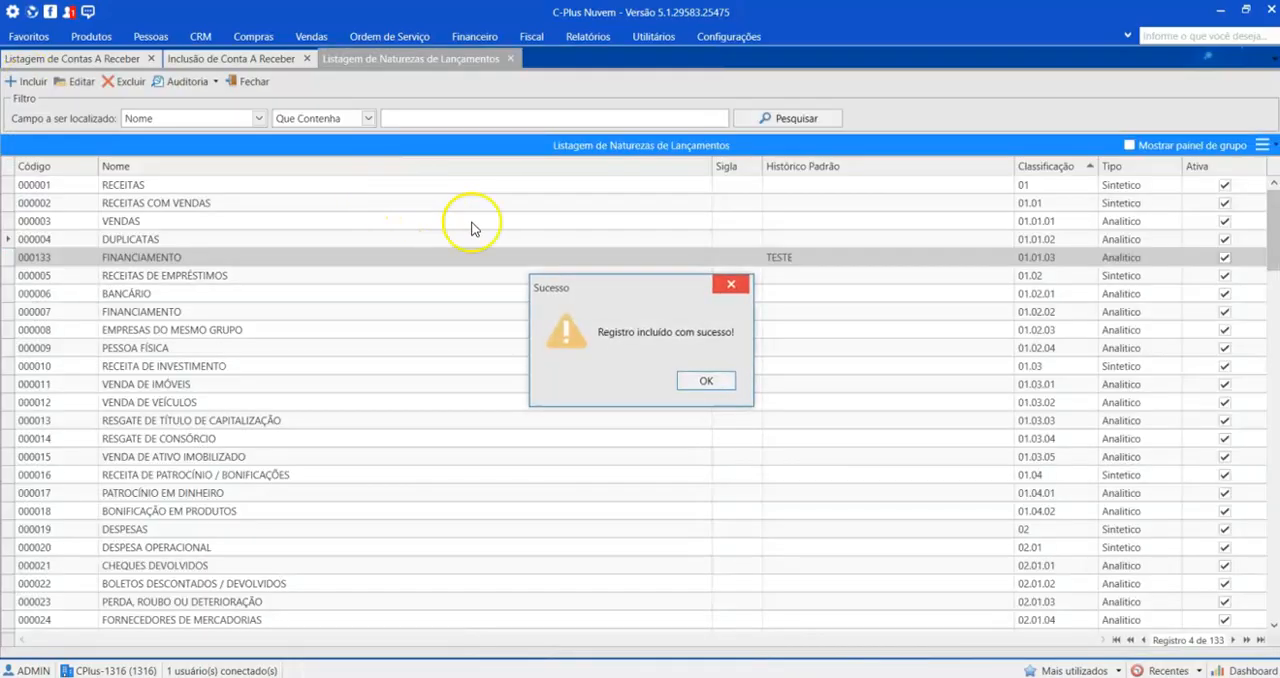
{"action": "left_click", "coordinate": [700, 376]}
Step: Set the receivable's entry nature to the analytic FINANCIAMENTO under RECEITAS COM VENDAS, and go to the history field
{"action": "left_click", "coordinate": [230, 58]}
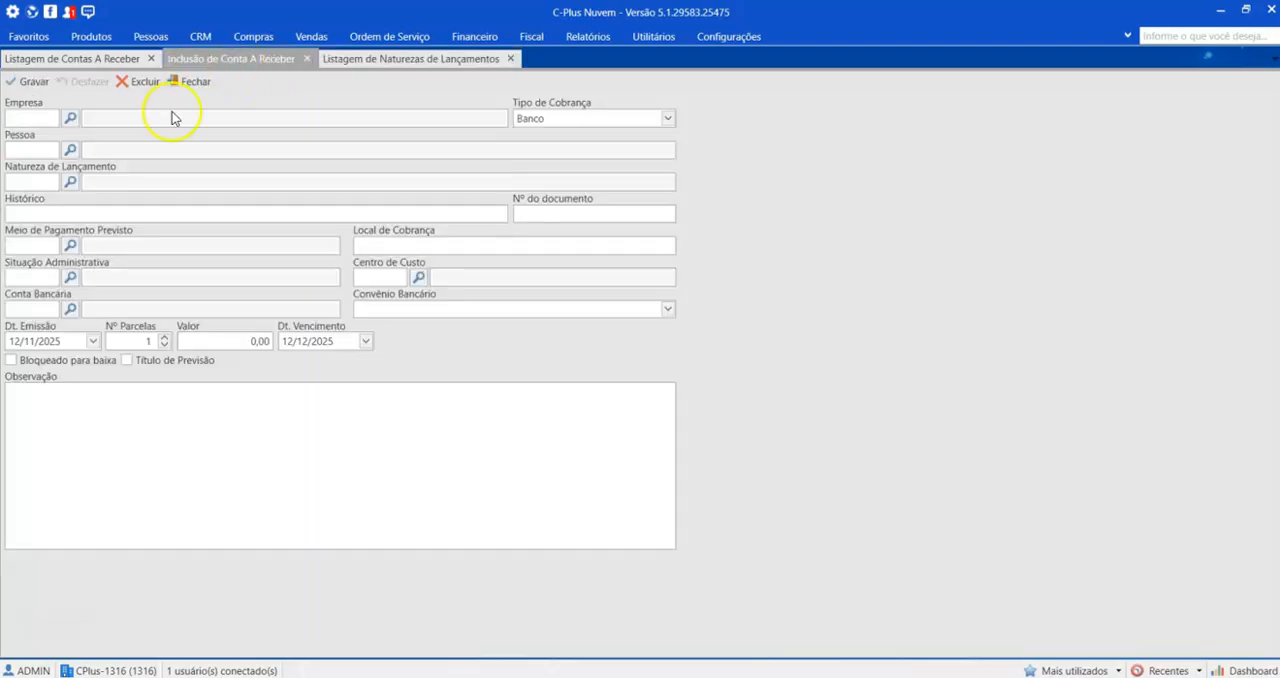
{"action": "left_click", "coordinate": [70, 181]}
{"action": "left_click", "coordinate": [950, 163]}
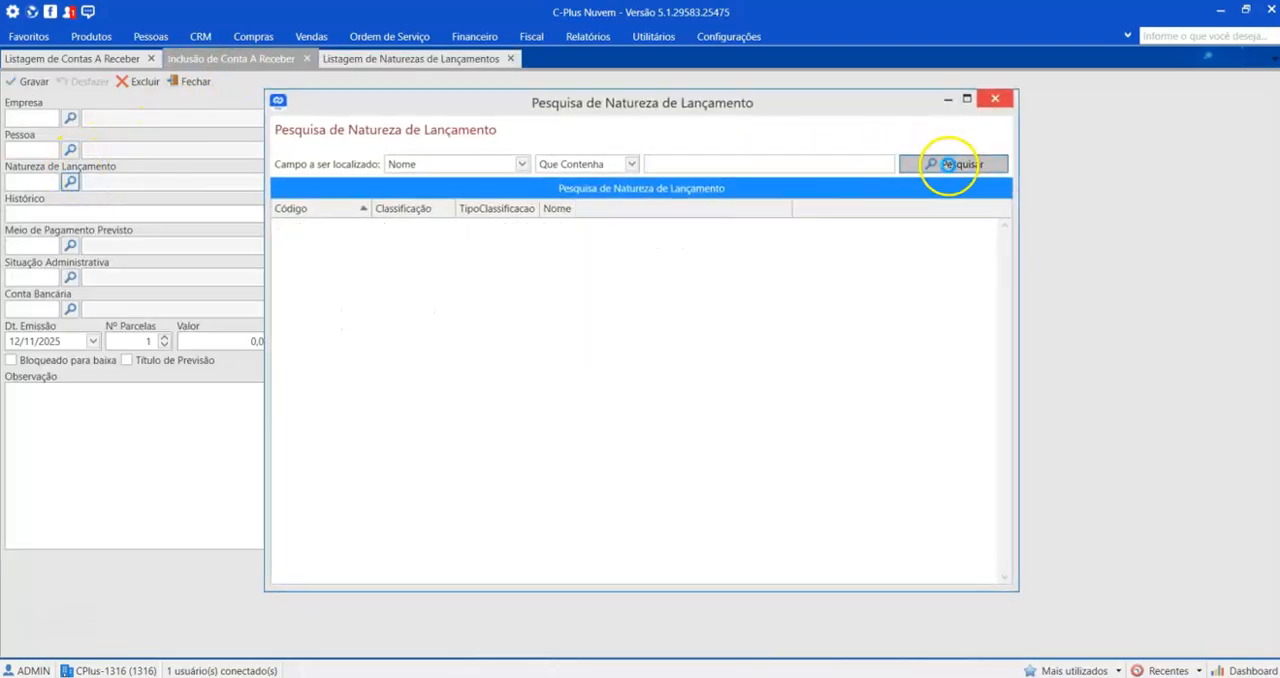
{"action": "left_click", "coordinate": [280, 227]}
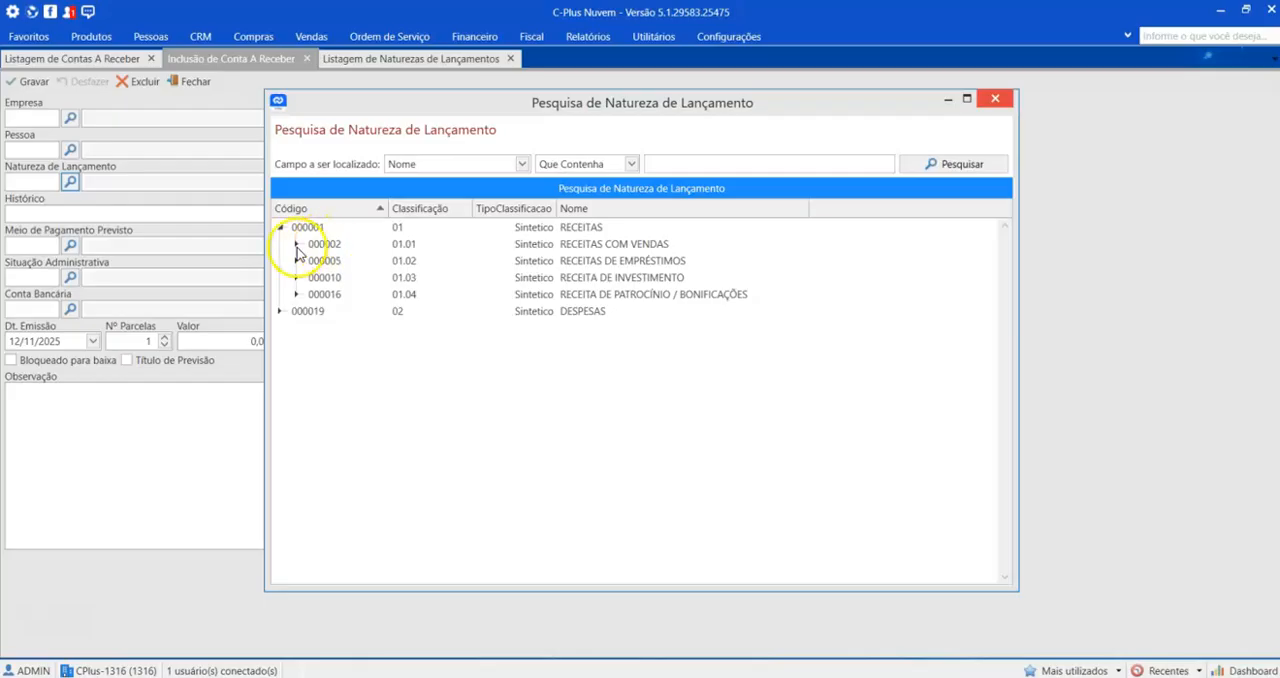
{"action": "left_click", "coordinate": [296, 244]}
{"action": "left_click", "coordinate": [615, 245]}
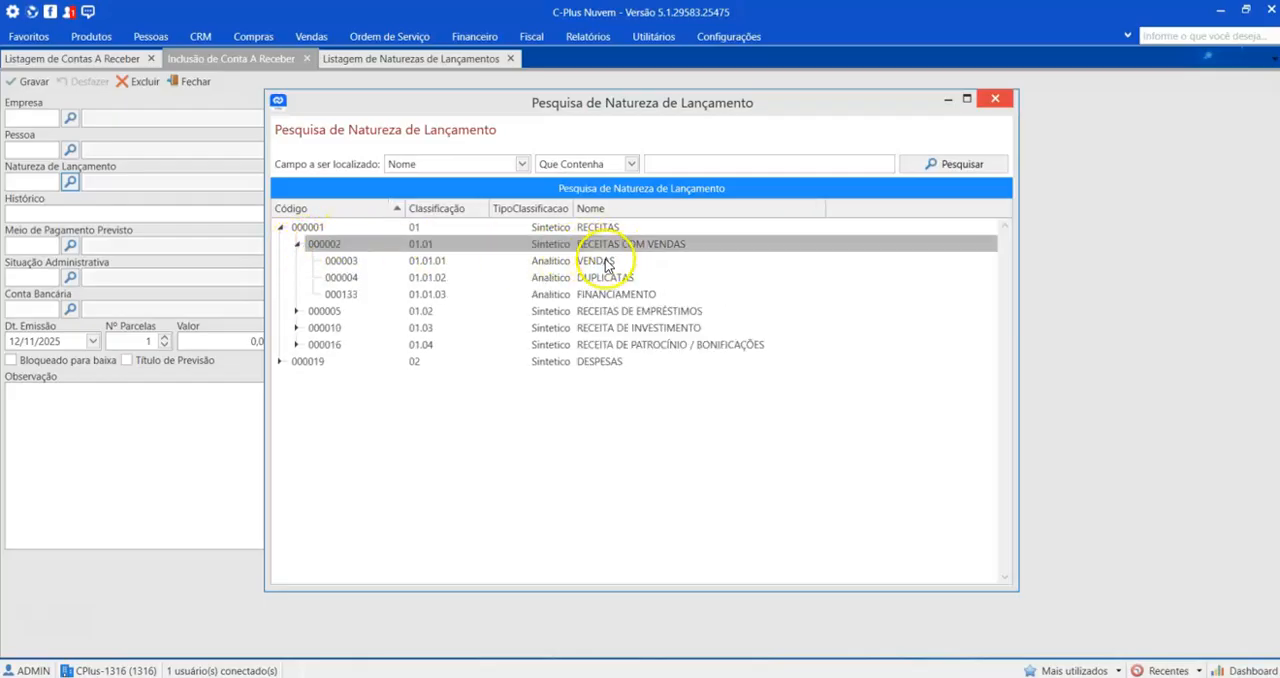
{"action": "left_click", "coordinate": [605, 262]}
{"action": "left_click", "coordinate": [606, 282]}
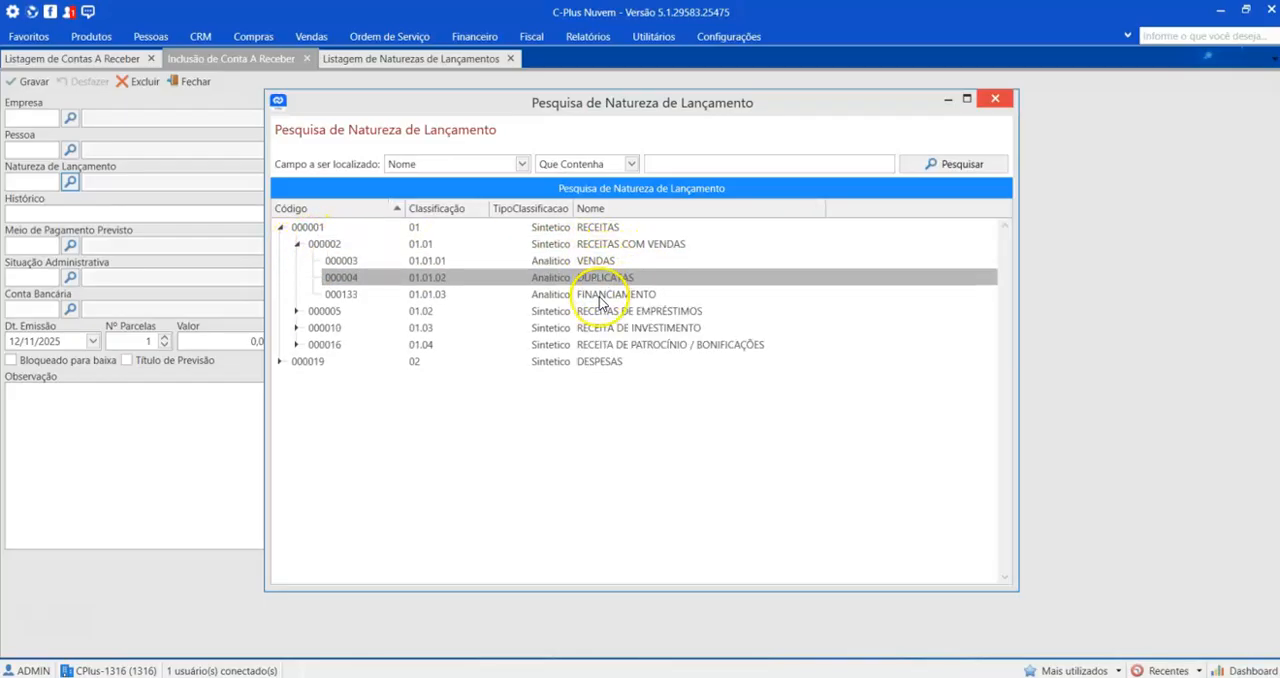
{"action": "left_click", "coordinate": [600, 298]}
{"action": "left_click", "coordinate": [604, 262]}
{"action": "left_click", "coordinate": [602, 279]}
{"action": "left_click", "coordinate": [601, 298]}
{"action": "left_click", "coordinate": [589, 299]}
{"action": "left_click", "coordinate": [84, 211]}
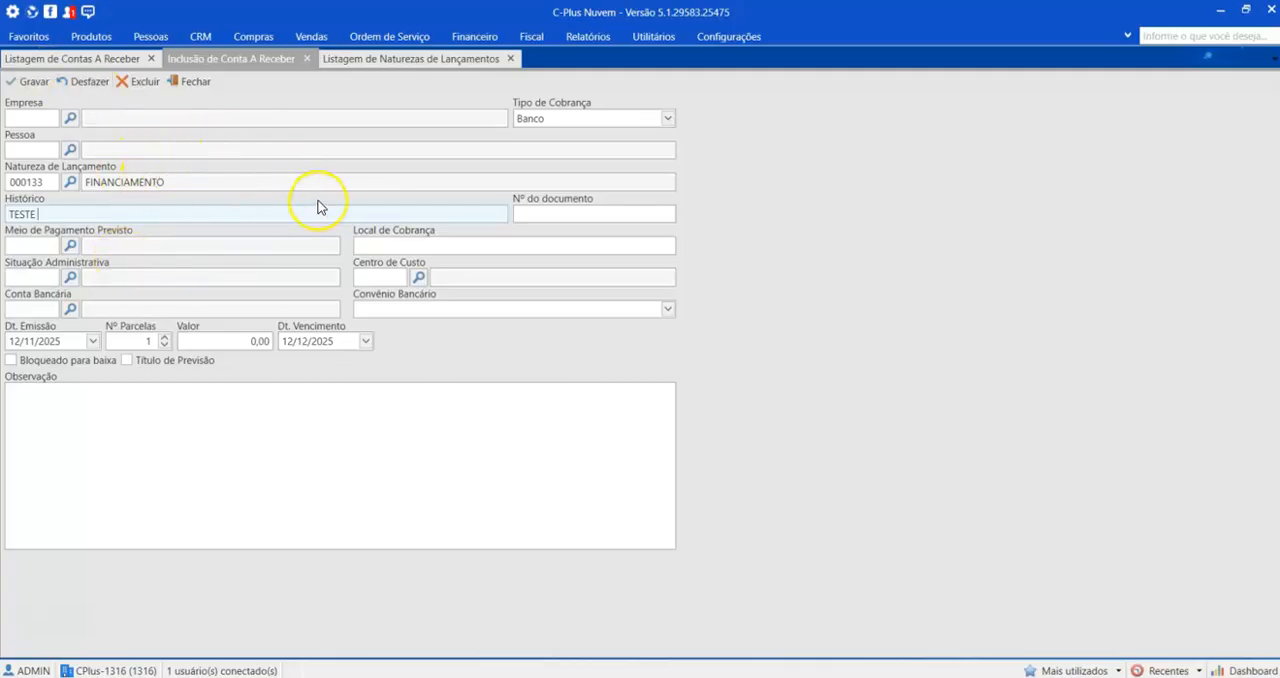
Step: View the entry nature listing and the top-level natures in the receivable's search, and close the search without choosing
{"action": "left_click", "coordinate": [460, 60]}
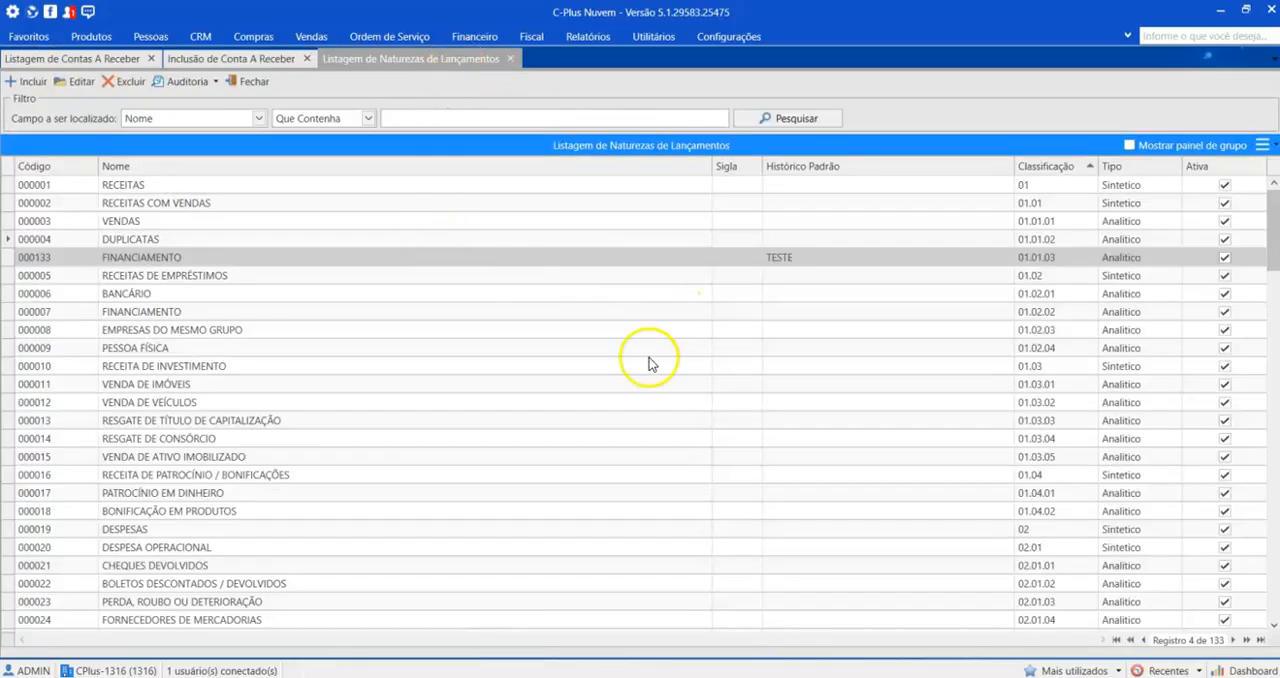
{"action": "left_click", "coordinate": [230, 58]}
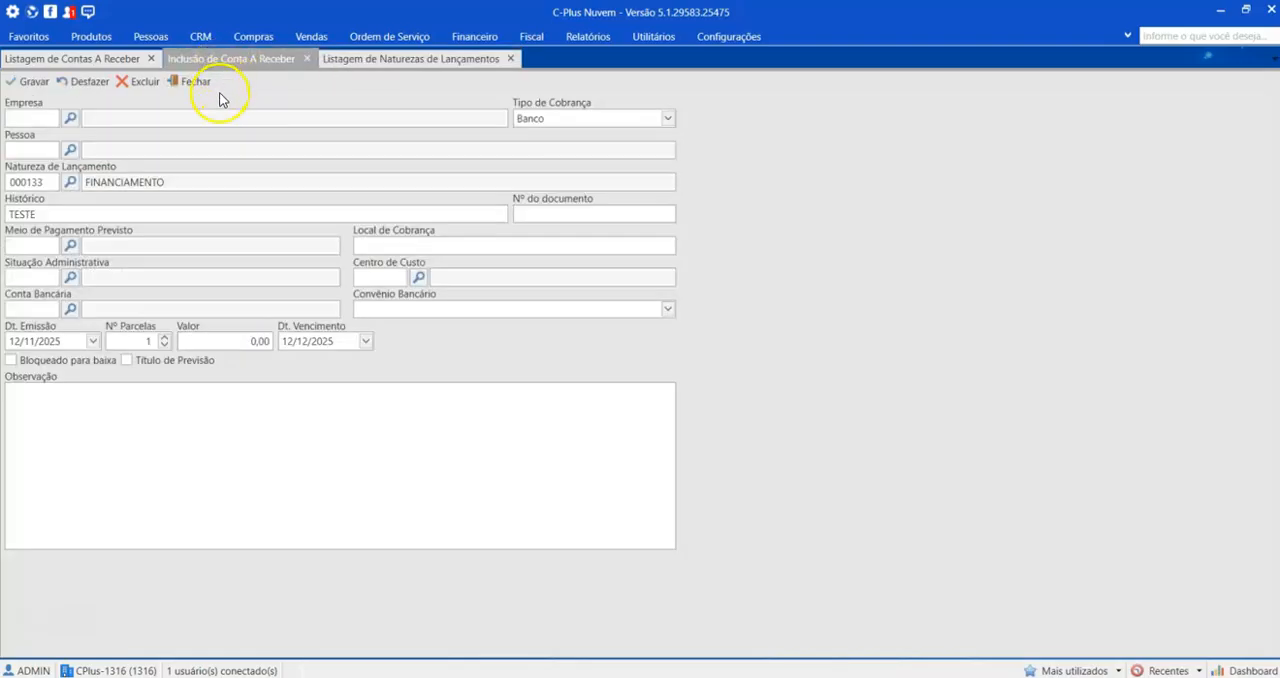
{"action": "left_click", "coordinate": [71, 181]}
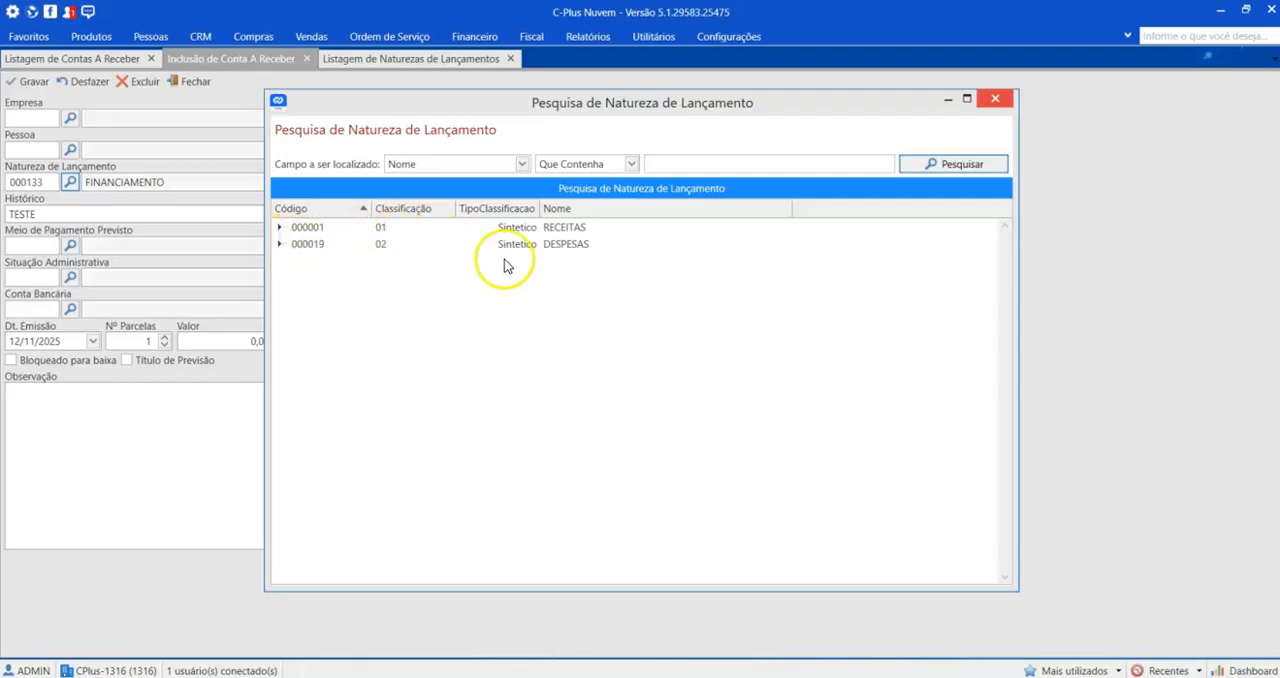
{"action": "left_click", "coordinate": [995, 100]}
Step: Create and save a synthetic entry nature named FINANCEIAMENTOS with classification 03 and no superior
{"action": "left_click", "coordinate": [345, 58]}
{"action": "left_click", "coordinate": [20, 84]}
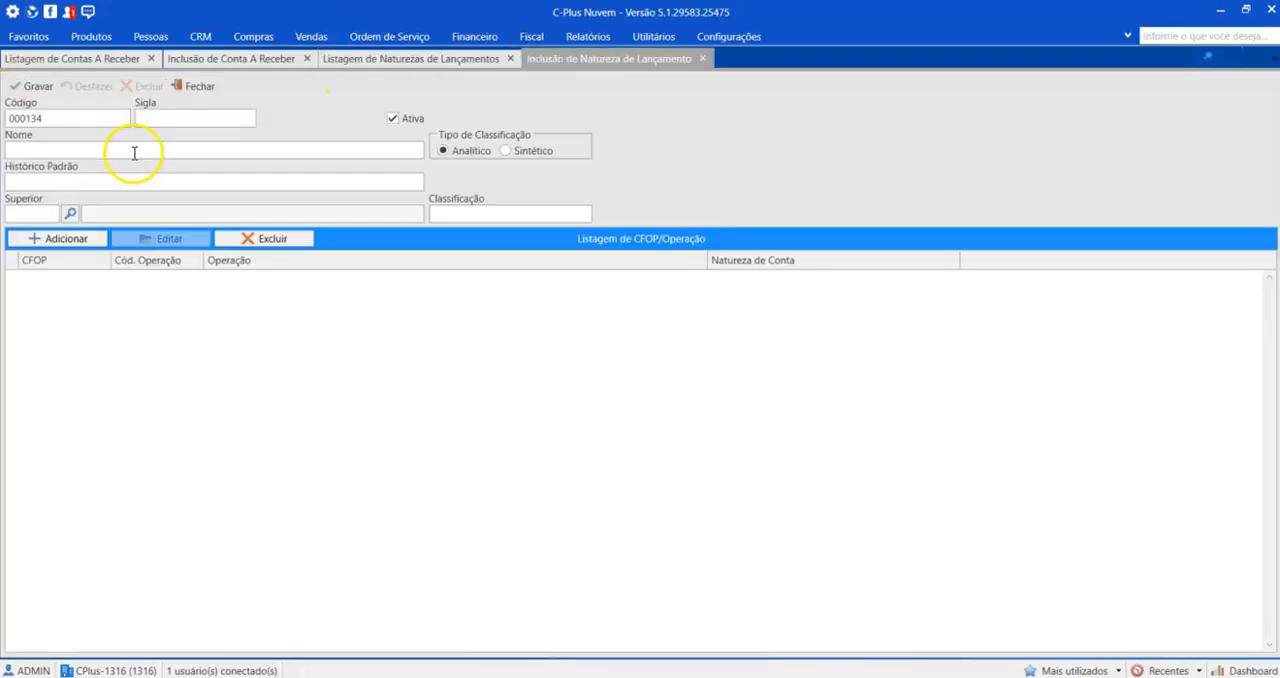
{"action": "left_click", "coordinate": [510, 152]}
{"action": "left_click", "coordinate": [225, 150]}
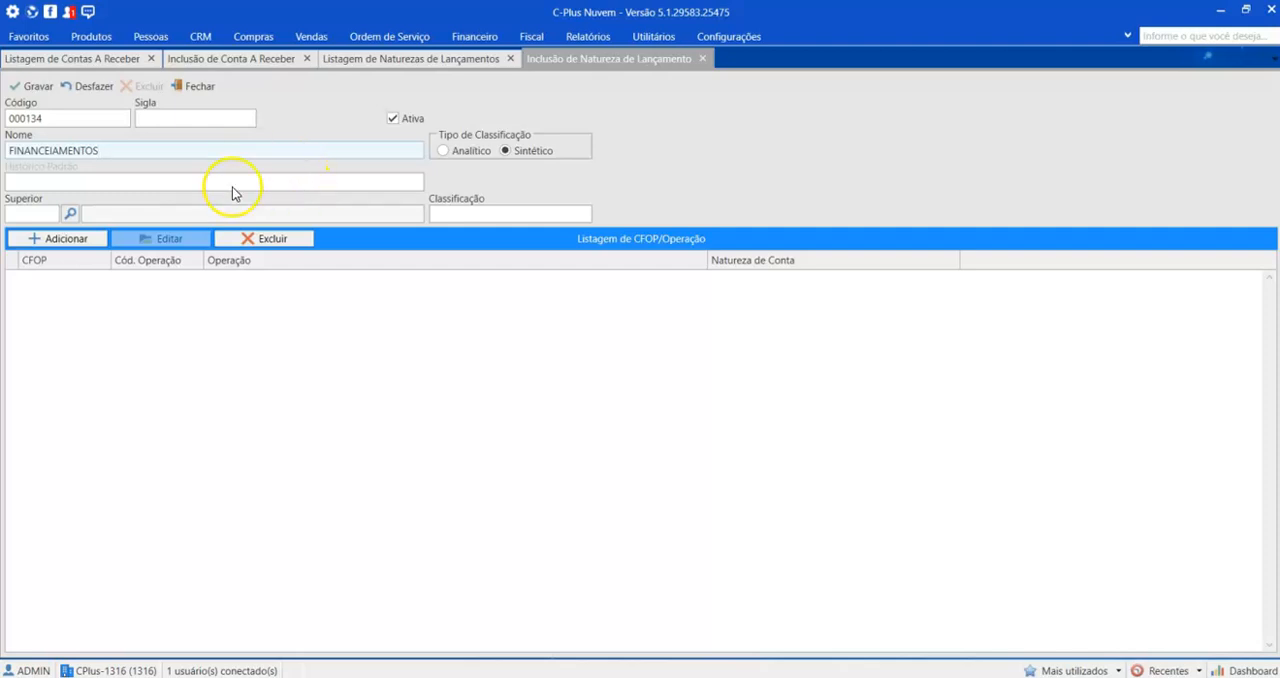
{"action": "left_click", "coordinate": [479, 214]}
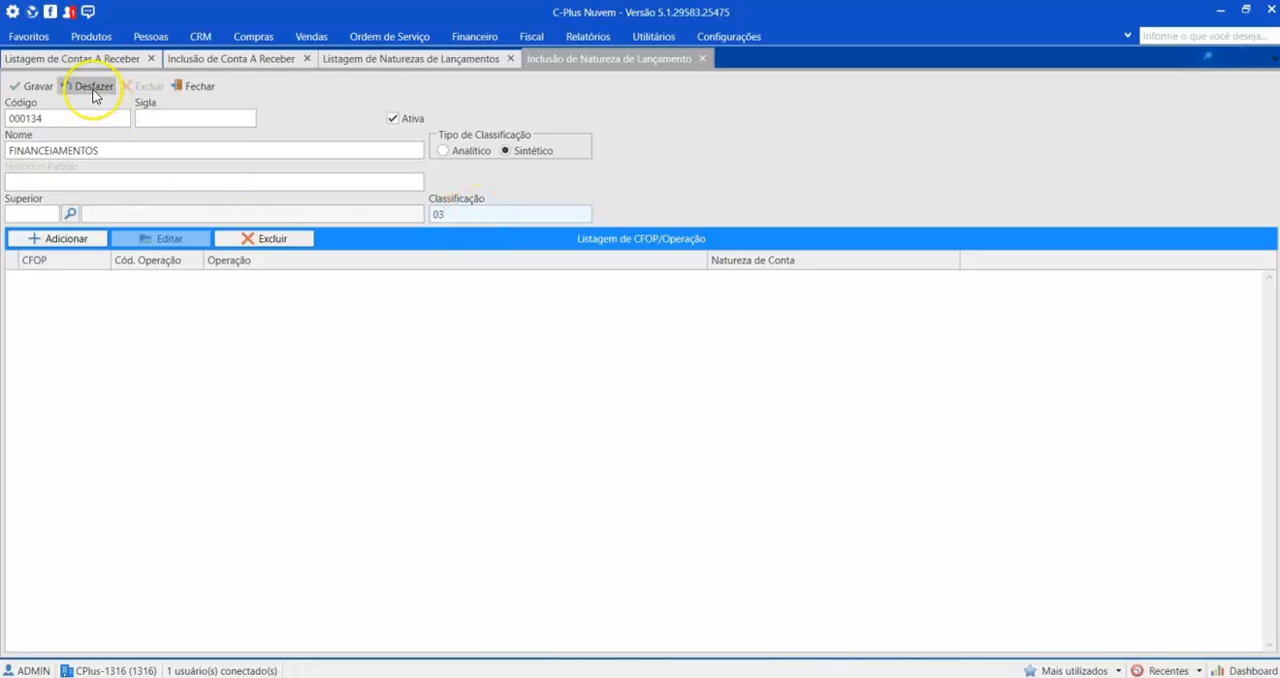
{"action": "left_click", "coordinate": [38, 87]}
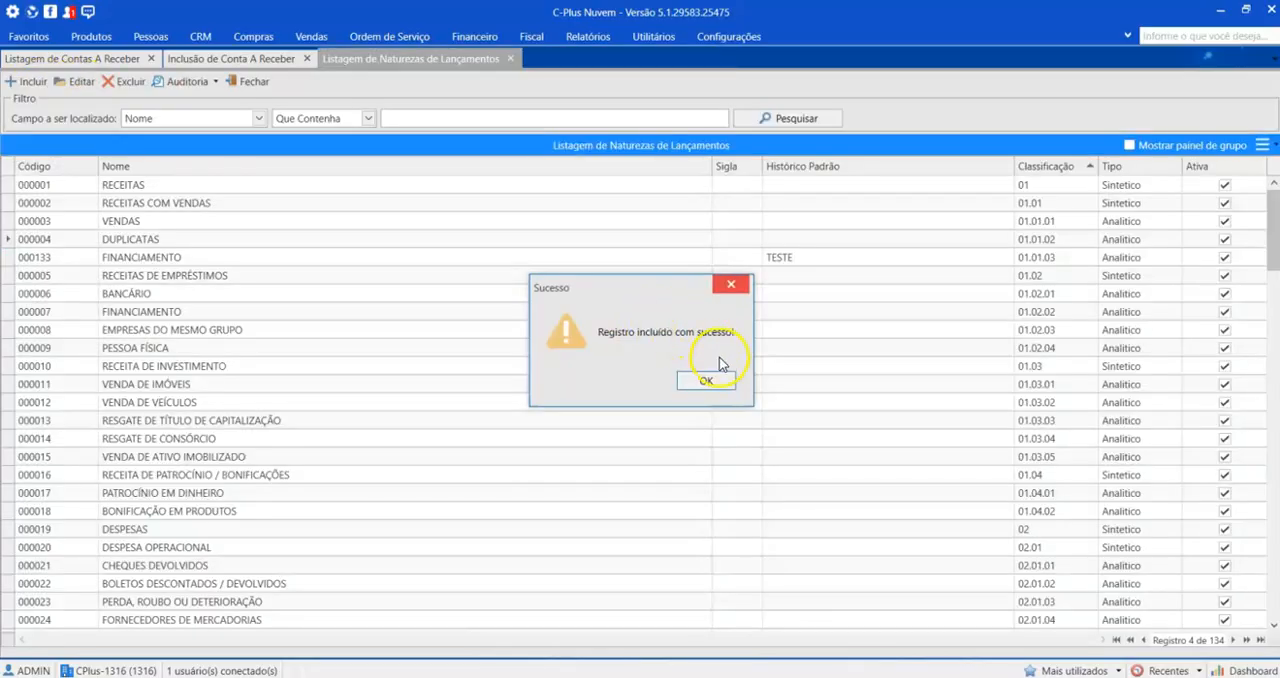
{"action": "left_click", "coordinate": [711, 380]}
Step: Examine the synthetic FINANCEIAMENTOS in the receivable's entry nature search, and close the search without choosing
{"action": "left_click", "coordinate": [186, 58]}
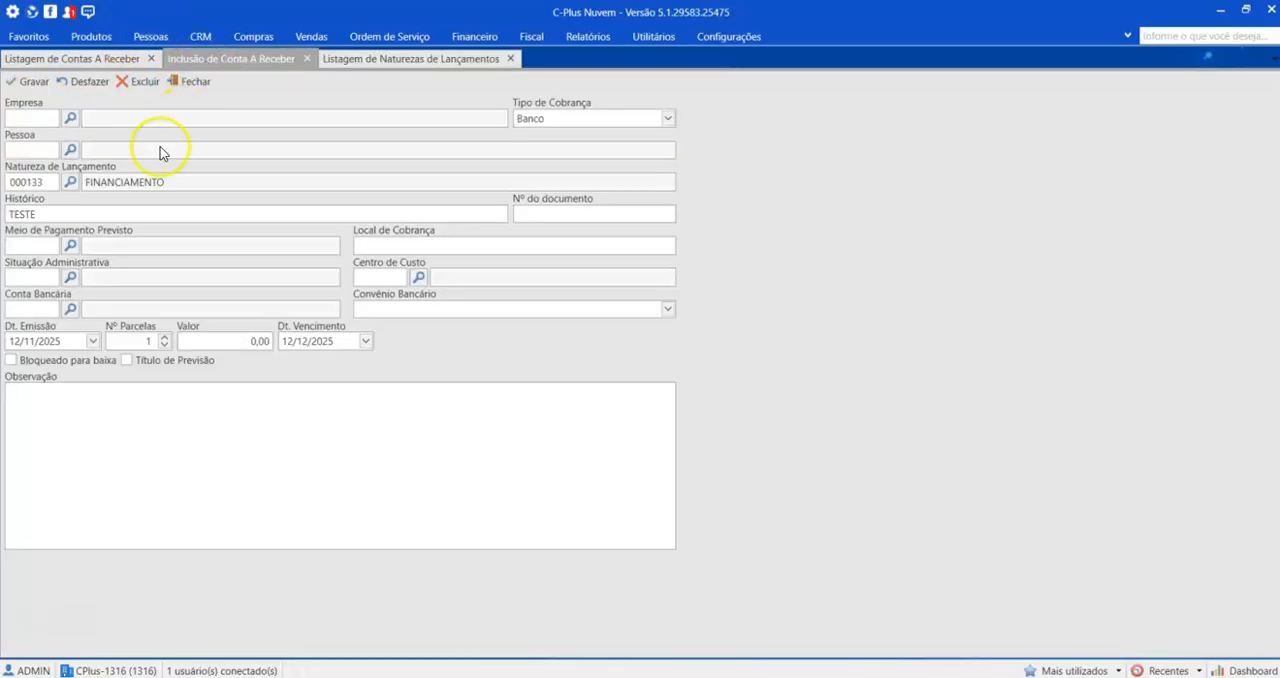
{"action": "left_click", "coordinate": [70, 182]}
{"action": "left_click", "coordinate": [910, 164]}
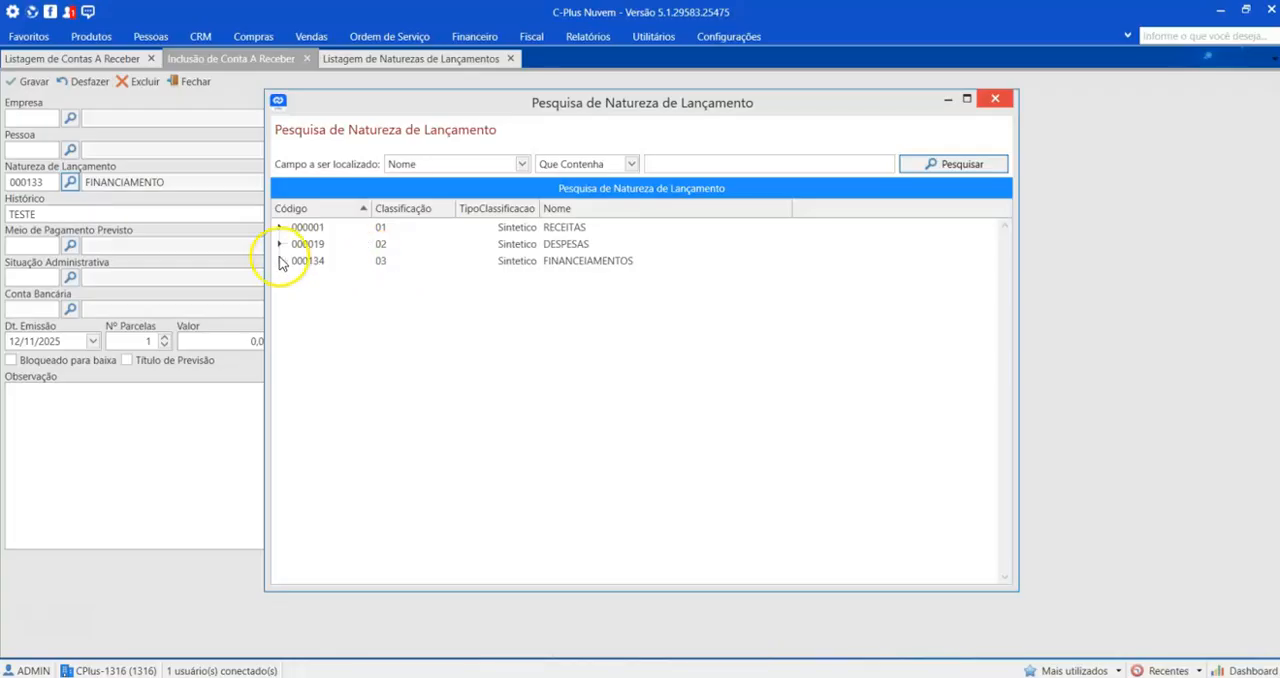
{"action": "left_click", "coordinate": [380, 262]}
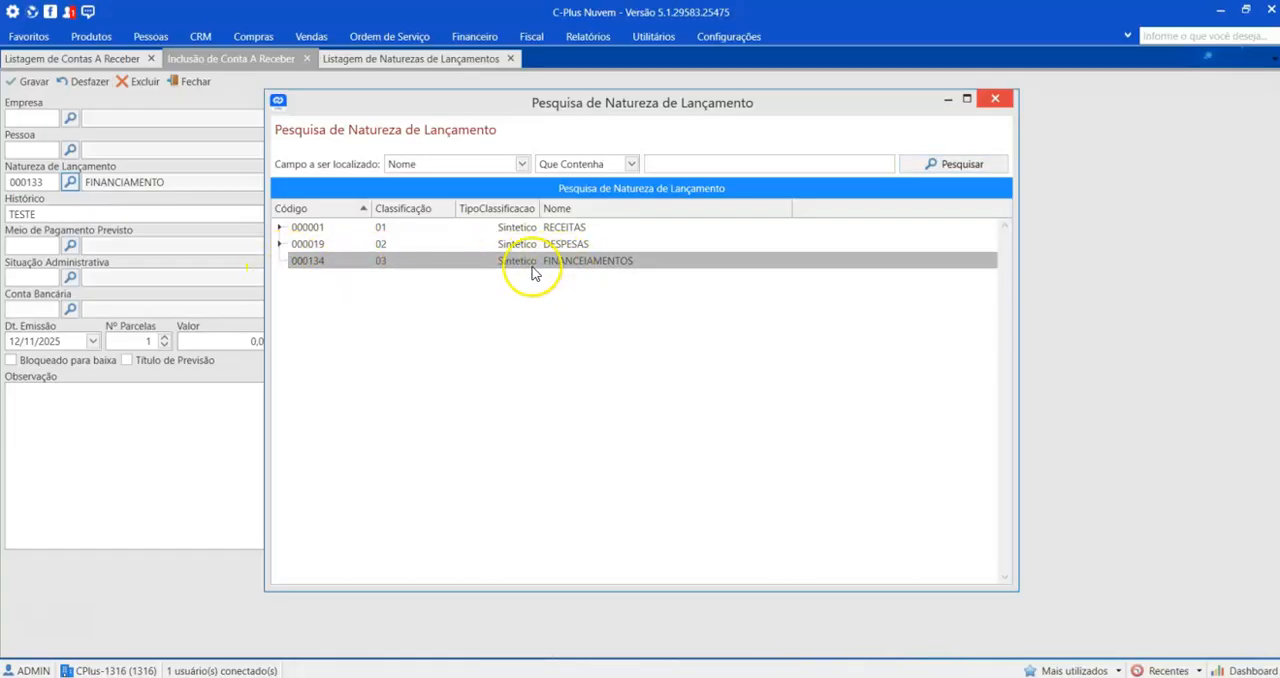
{"action": "left_click", "coordinate": [995, 98]}
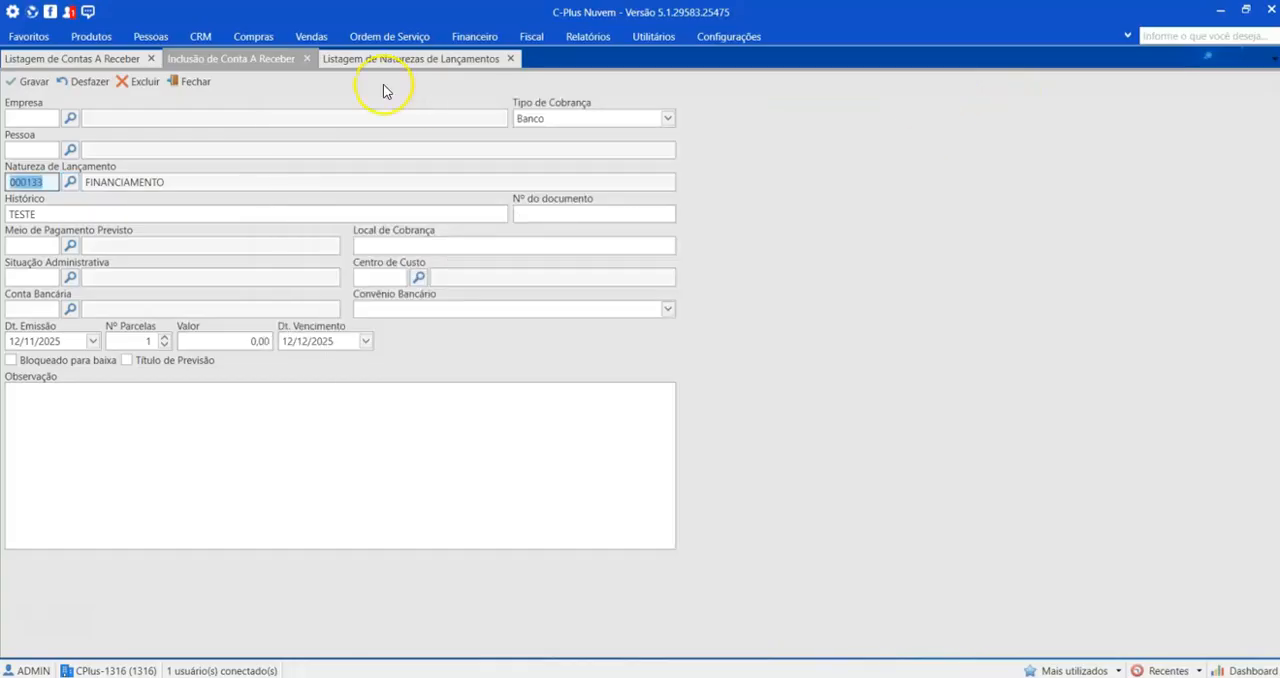
Step: Start a new entry nature of analytic classification type and name it IMOBILIARIO
{"action": "left_click", "coordinate": [400, 58]}
{"action": "left_click", "coordinate": [26, 82]}
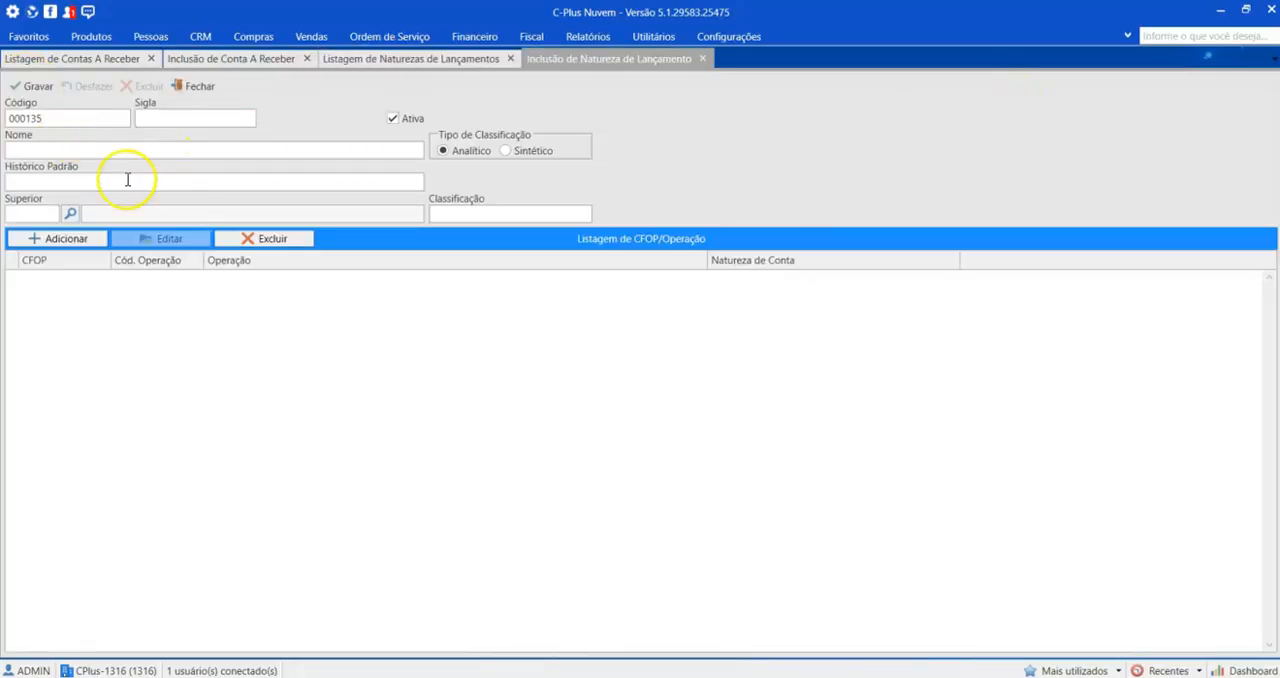
{"action": "left_click", "coordinate": [79, 154]}
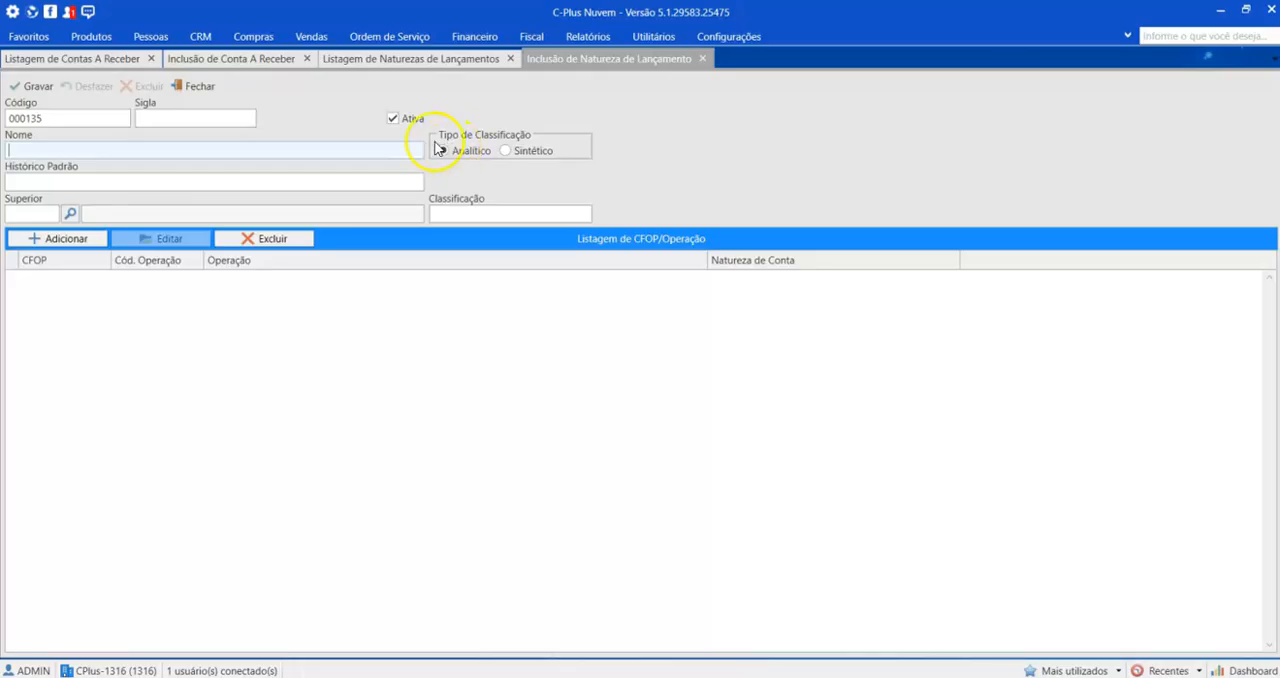
{"action": "left_click", "coordinate": [507, 151]}
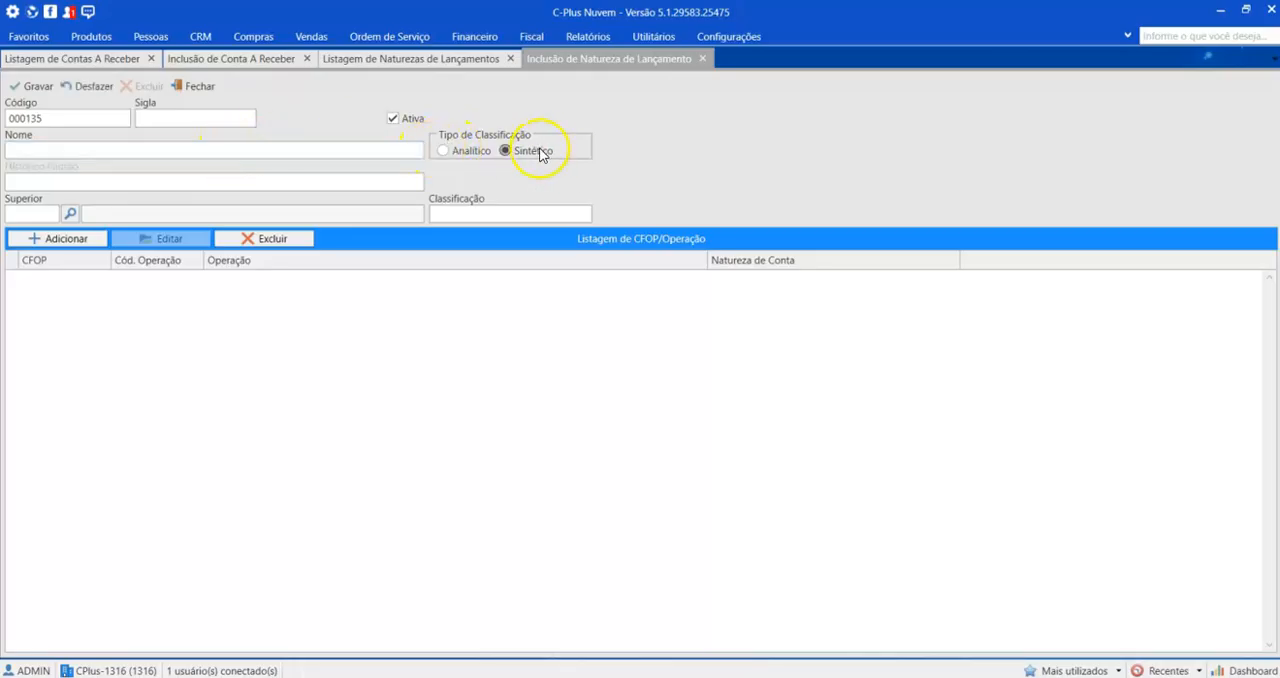
{"action": "left_click", "coordinate": [465, 155]}
{"action": "left_click", "coordinate": [251, 152]}
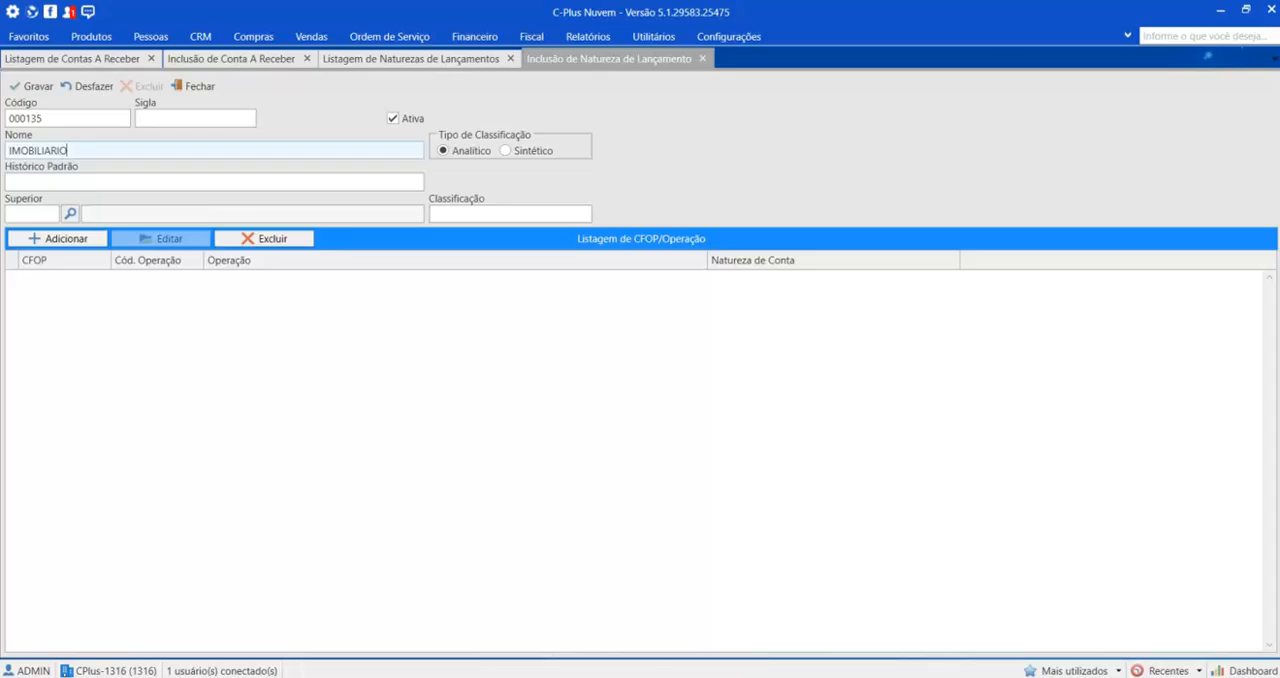
Step: Assign FINANCEIAMENTOS as the superior of IMOBILIARIO, set its classification suffix to 01, and save the entry nature
{"action": "left_click", "coordinate": [69, 213]}
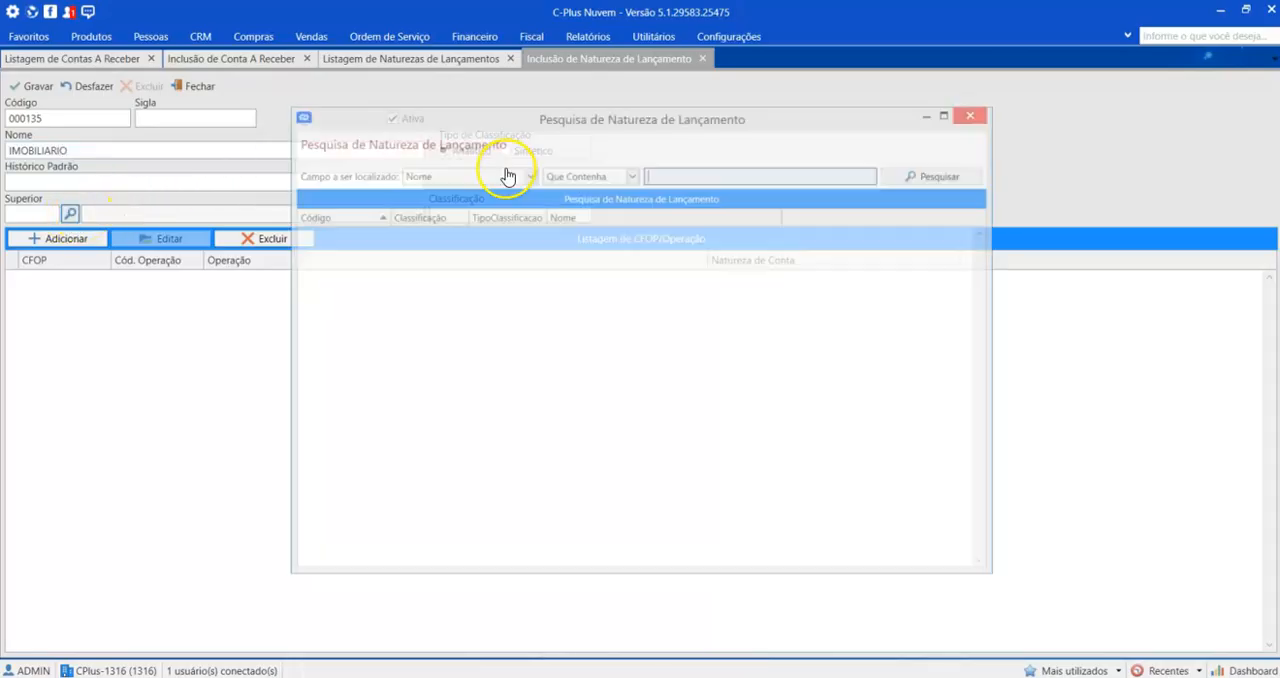
{"action": "left_click", "coordinate": [940, 163]}
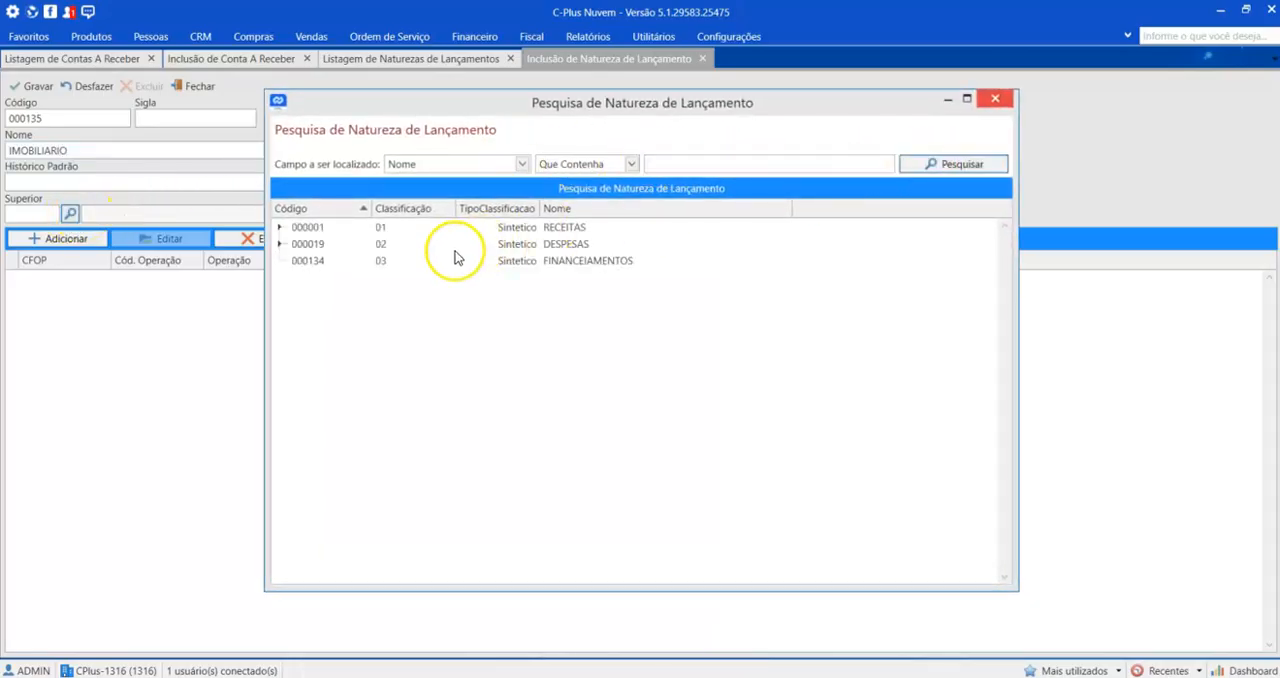
{"action": "double_click", "coordinate": [538, 262]}
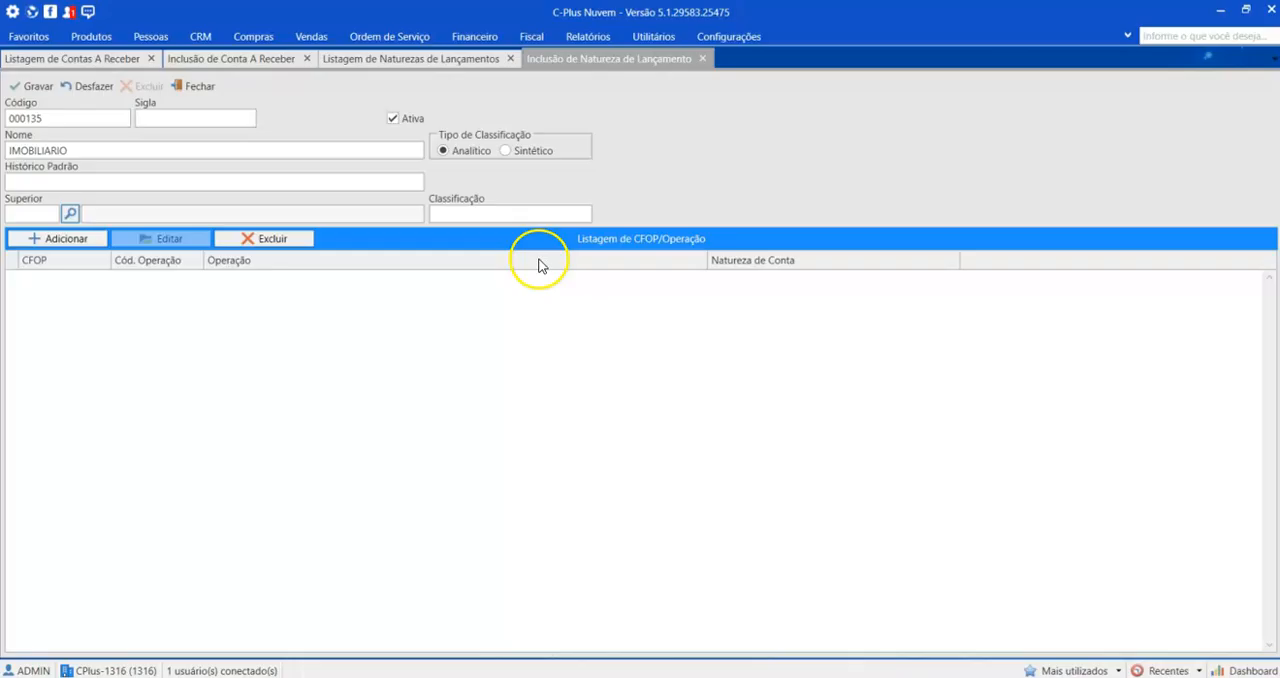
{"action": "double_click", "coordinate": [157, 214]}
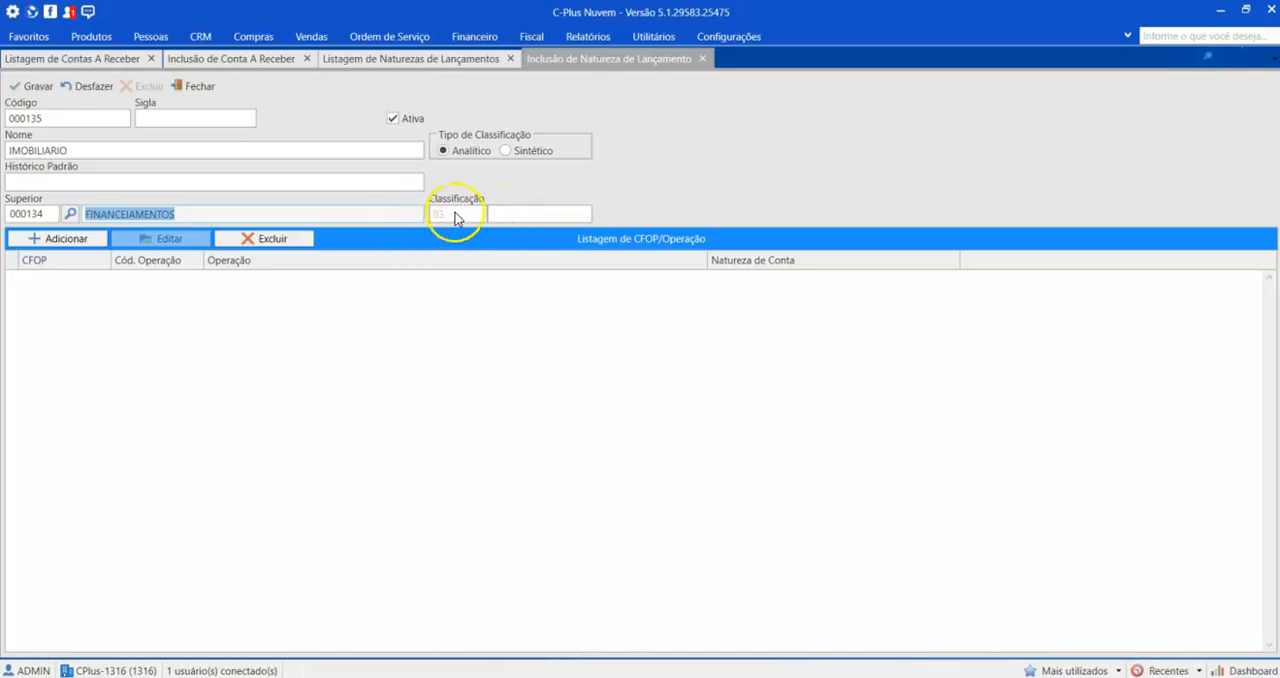
{"action": "left_click", "coordinate": [498, 213]}
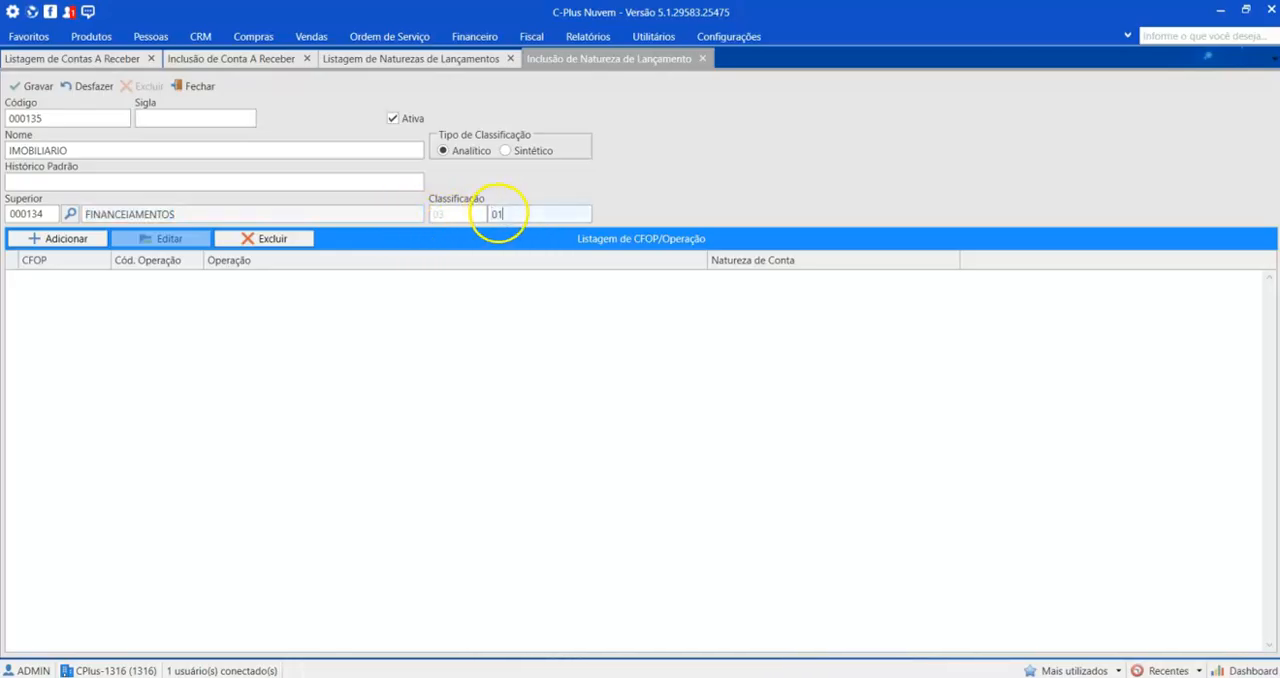
{"action": "left_click", "coordinate": [40, 92]}
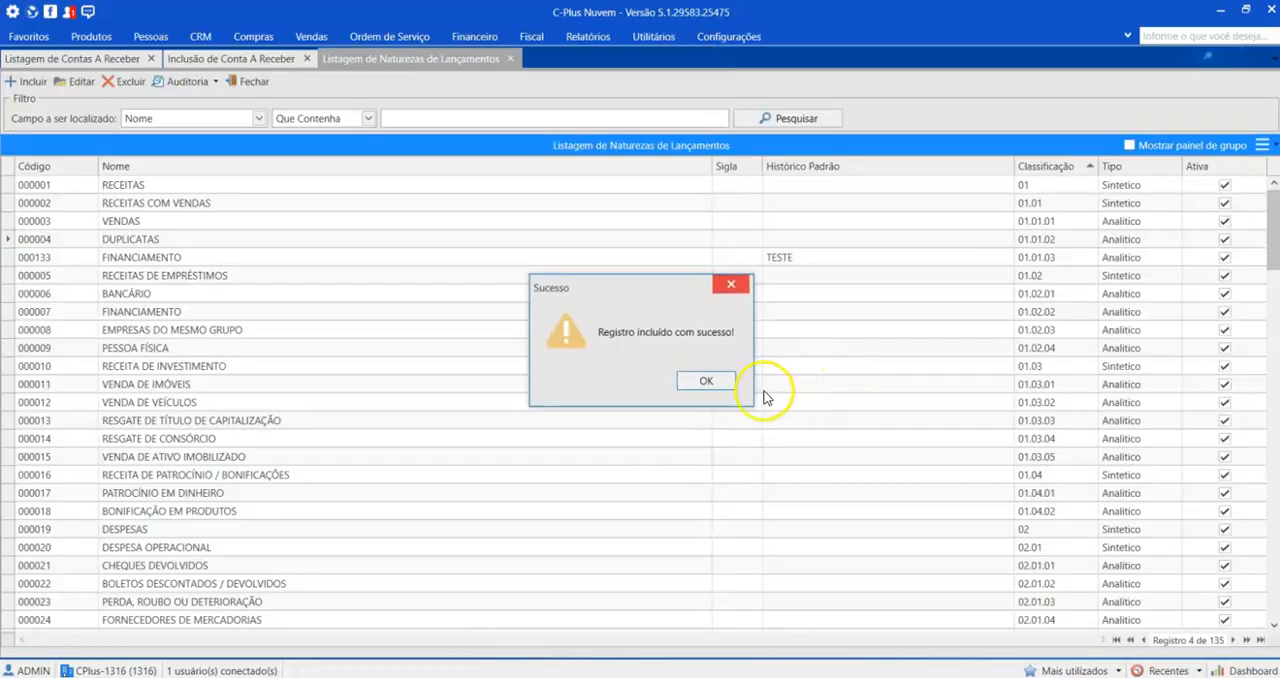
{"action": "left_click", "coordinate": [705, 382]}
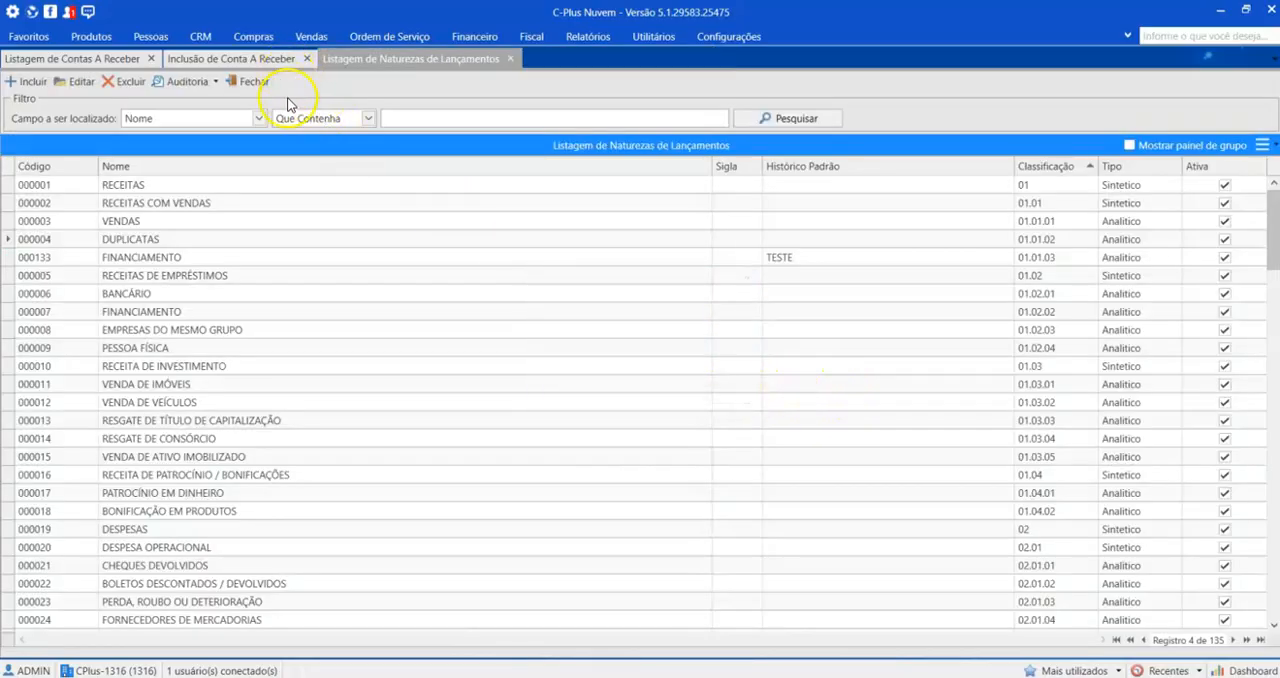
Step: Set the receivable's entry nature to the analytic IMOBILIARIO under FINANCEIAMENTOS and clear the history field
{"action": "left_click", "coordinate": [195, 57]}
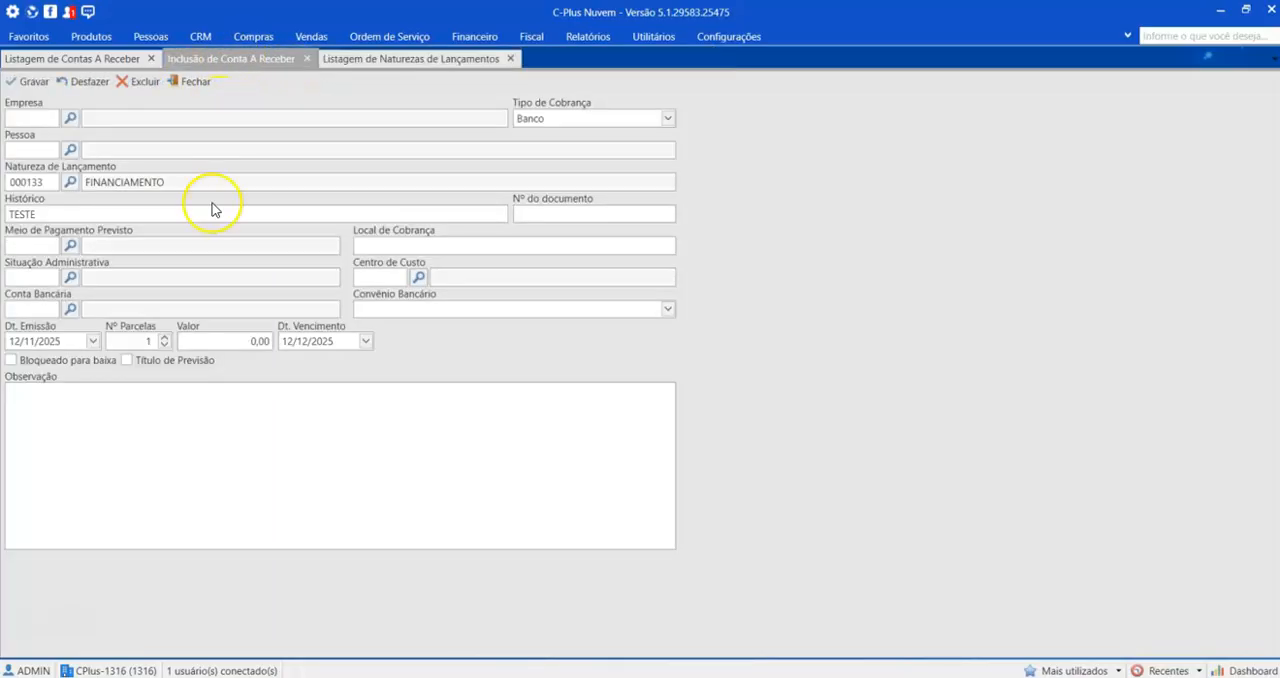
{"action": "left_click", "coordinate": [70, 181]}
{"action": "left_click", "coordinate": [950, 163]}
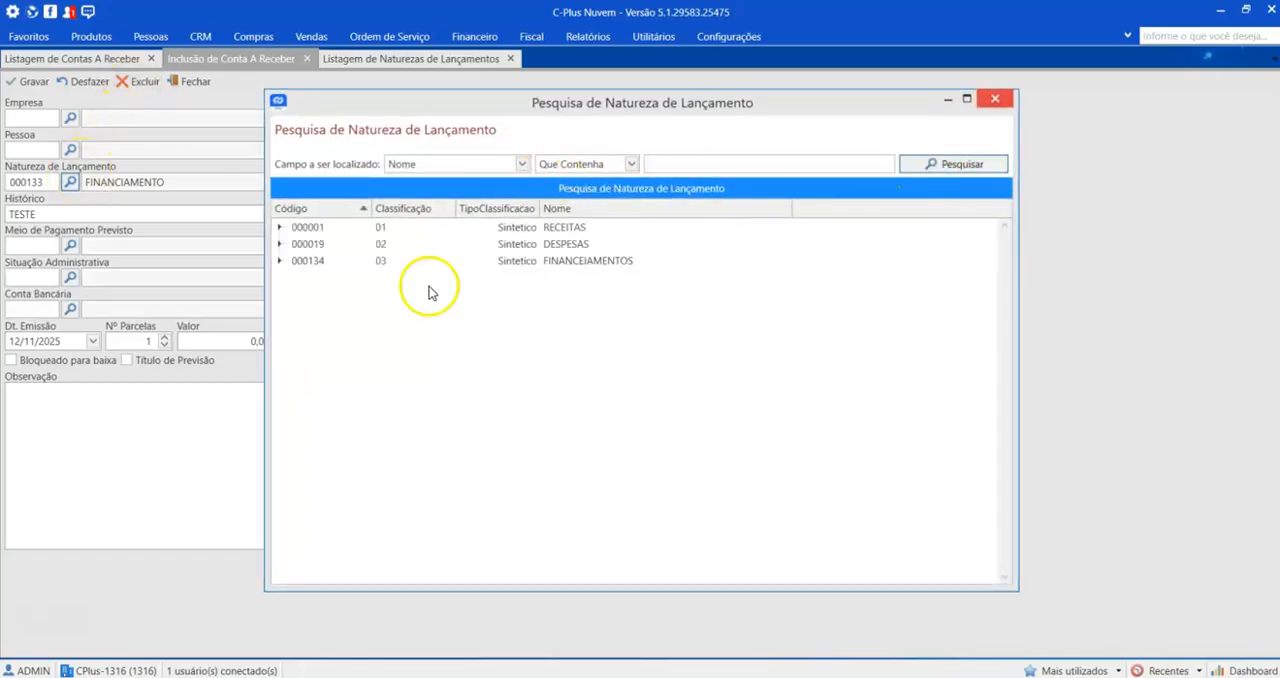
{"action": "left_click", "coordinate": [281, 261]}
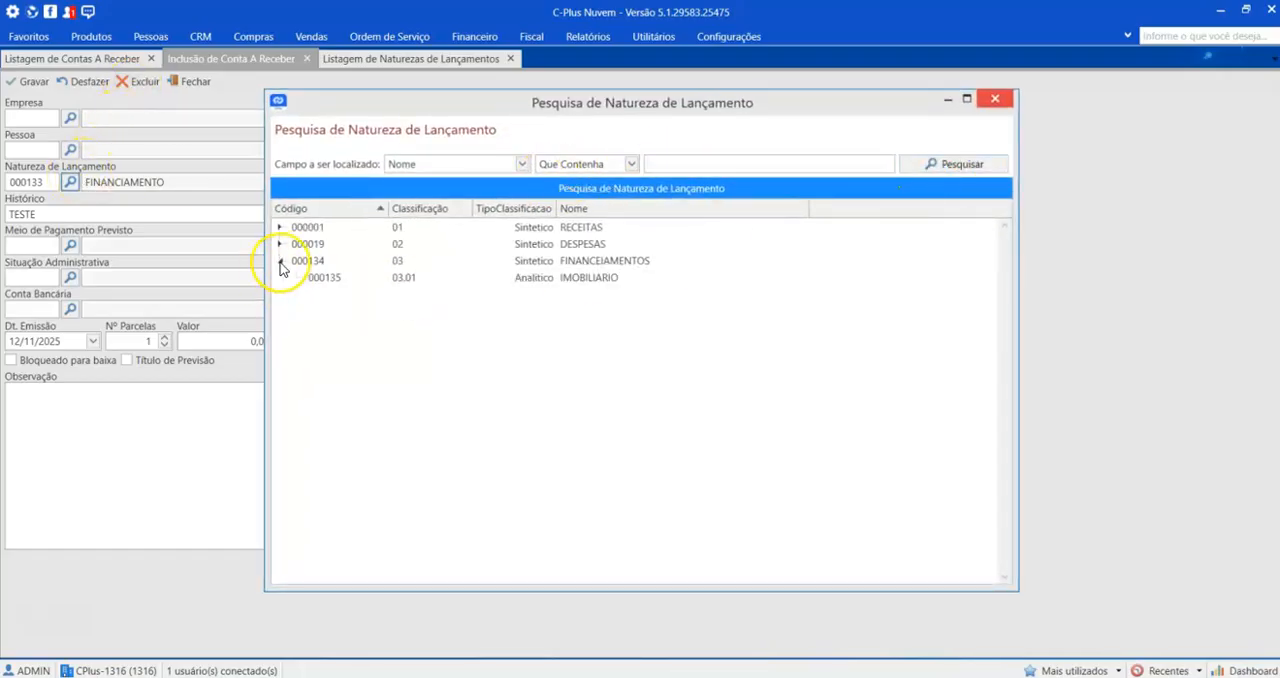
{"action": "left_click", "coordinate": [590, 284]}
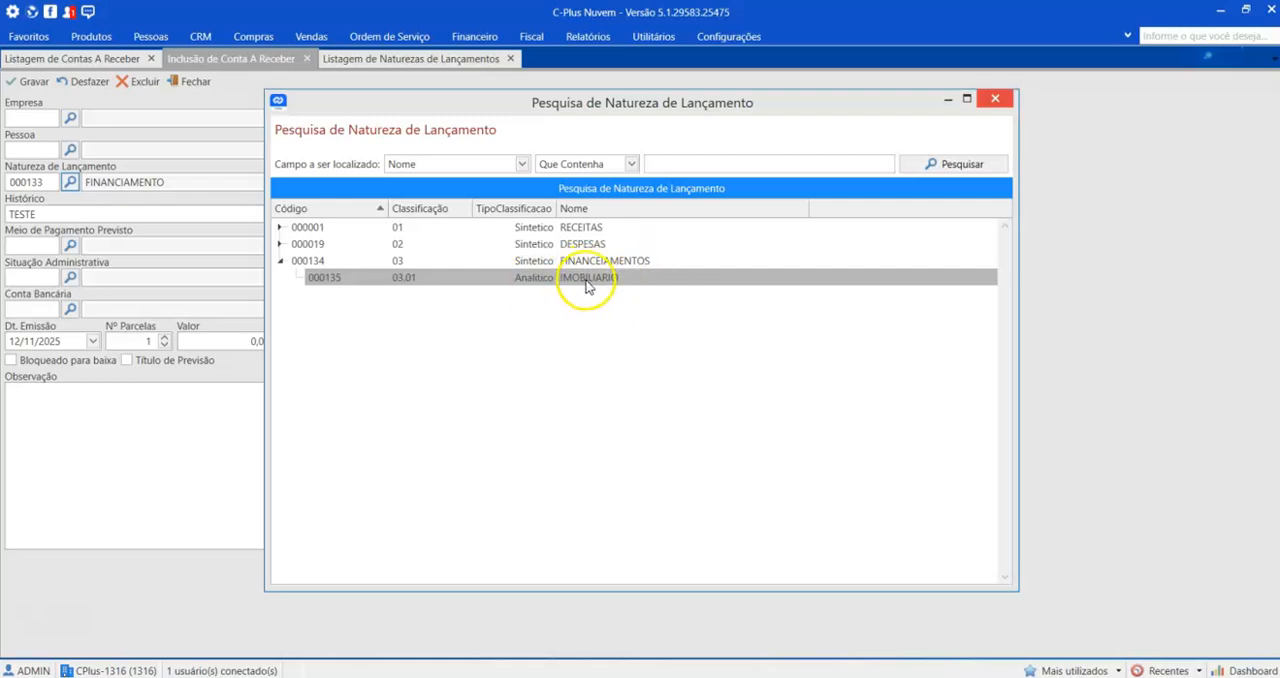
{"action": "double_click", "coordinate": [587, 280]}
{"action": "left_click_drag", "start_coordinate": [88, 215], "coordinate": [3, 215]}
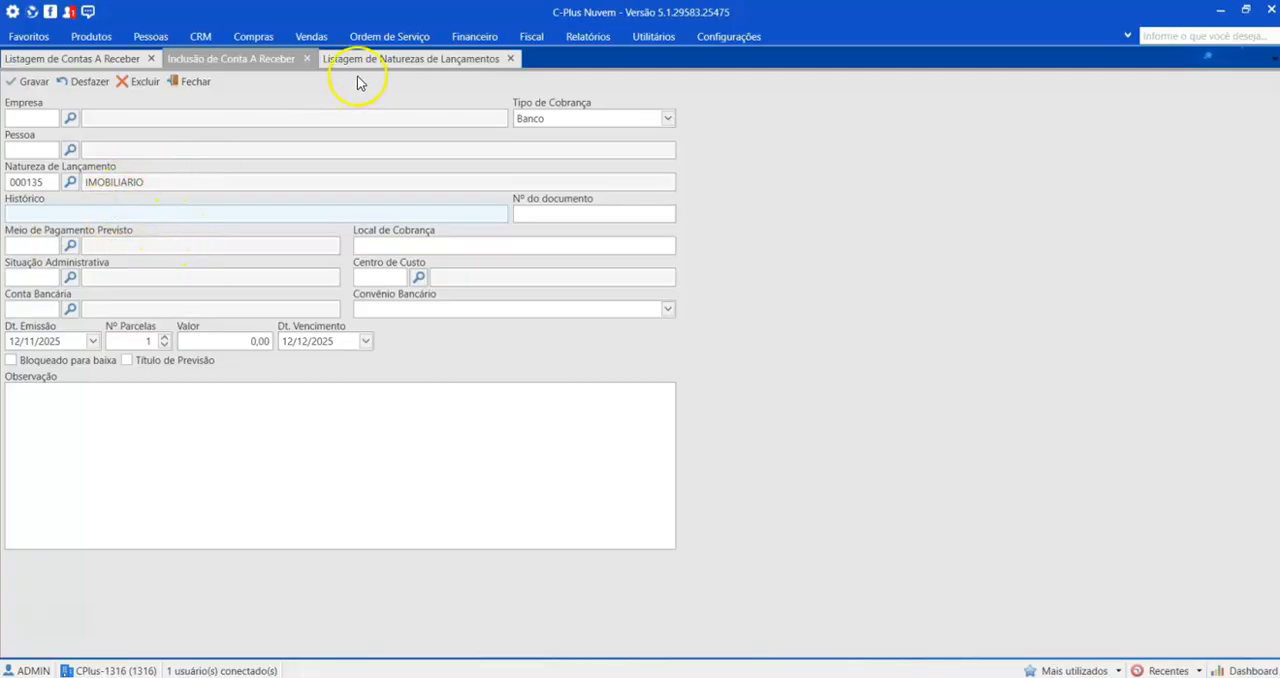
Step: Reopen the receivable's entry nature search and expand the RECEITAS, DESPESAS and FINANCEIAMENTOS groups
{"action": "left_click", "coordinate": [70, 182]}
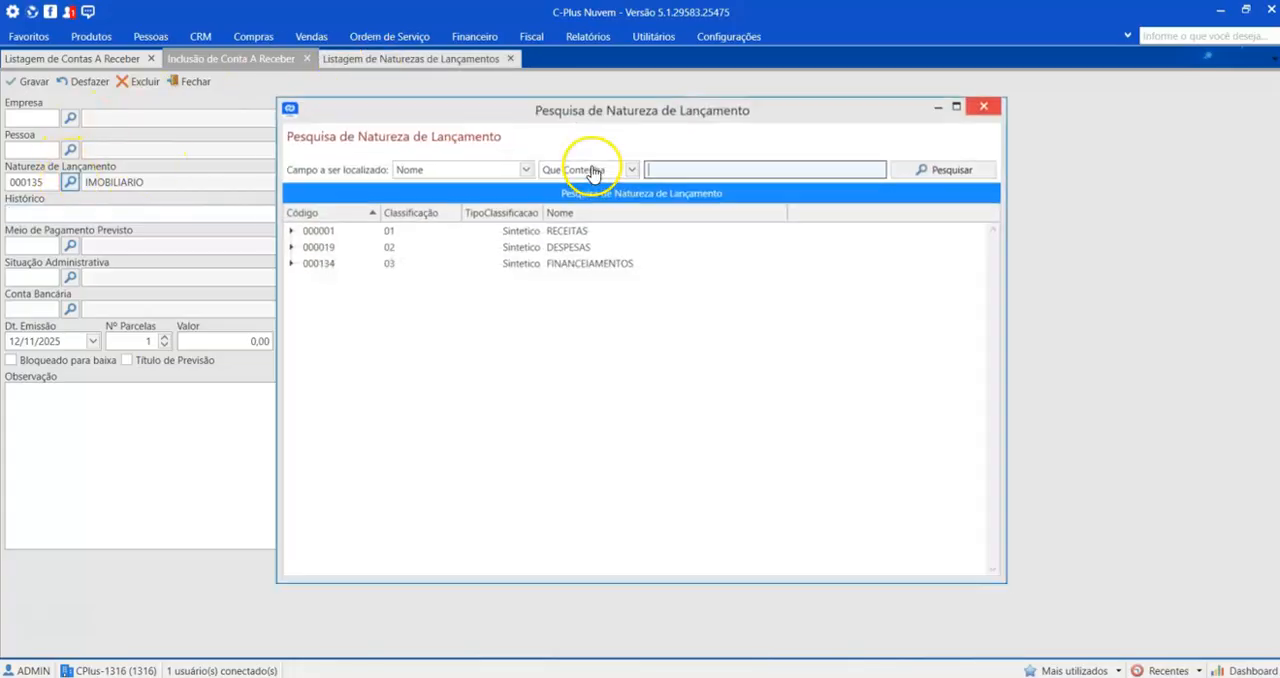
{"action": "left_click", "coordinate": [914, 164]}
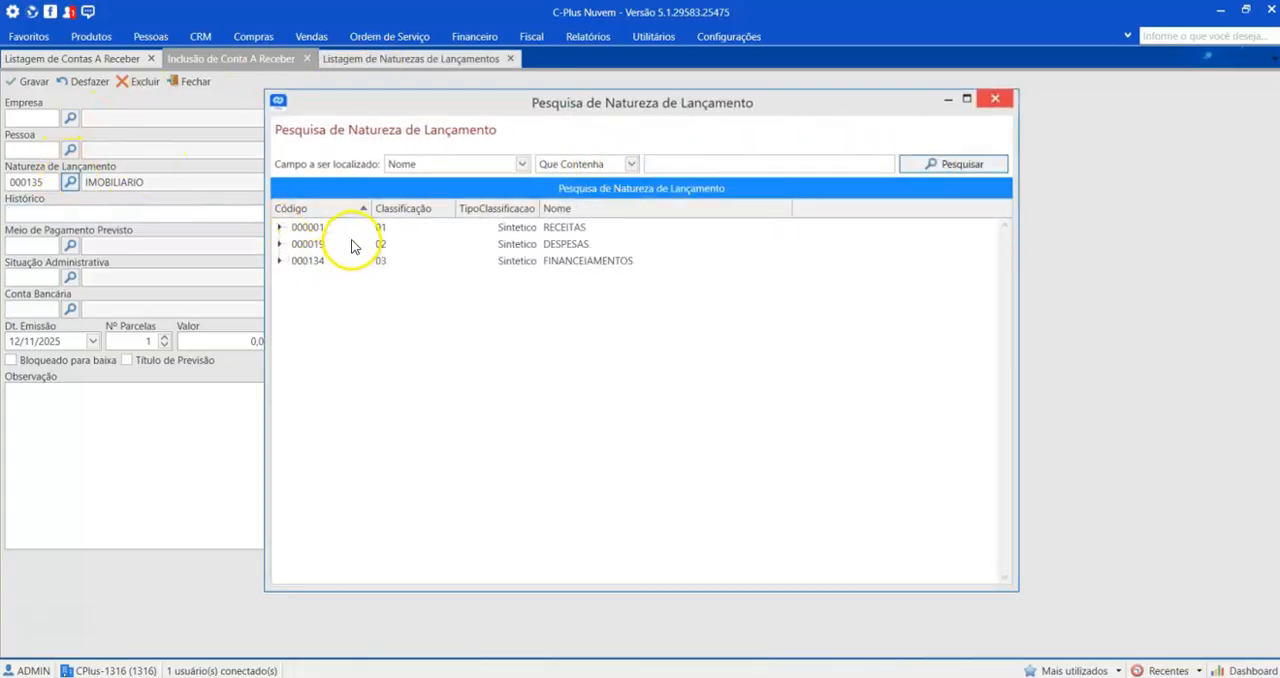
{"action": "left_click", "coordinate": [280, 227]}
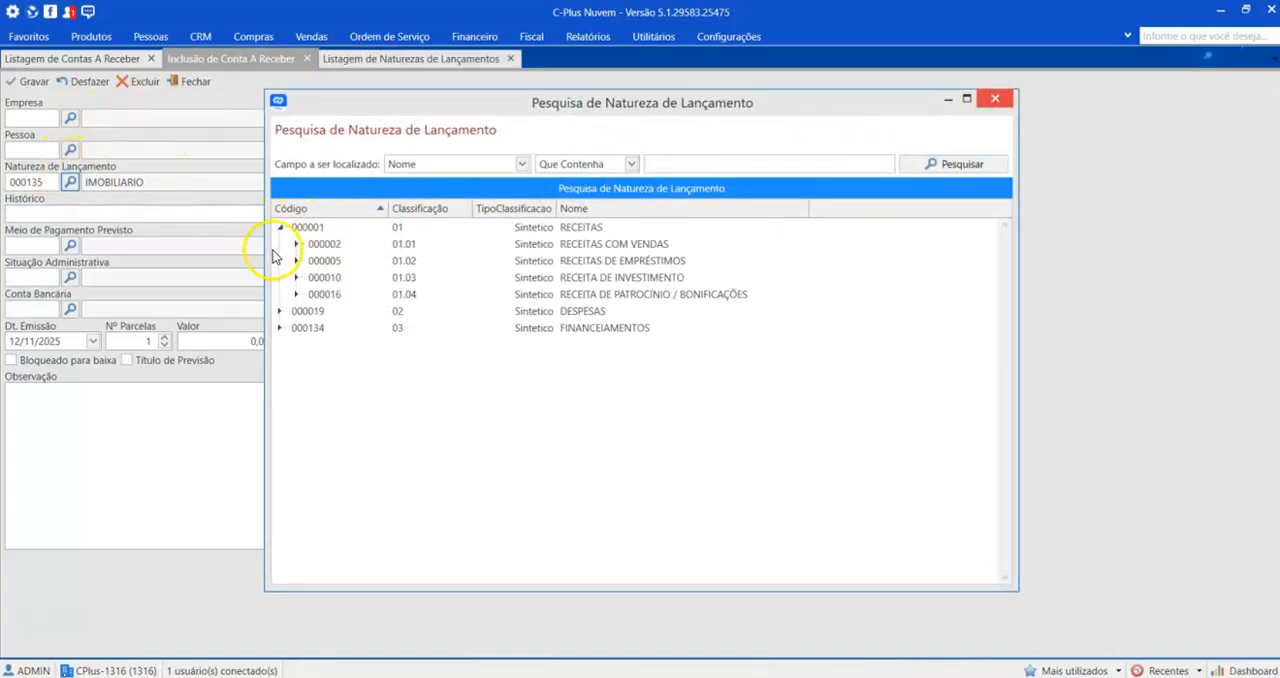
{"action": "left_click", "coordinate": [282, 311]}
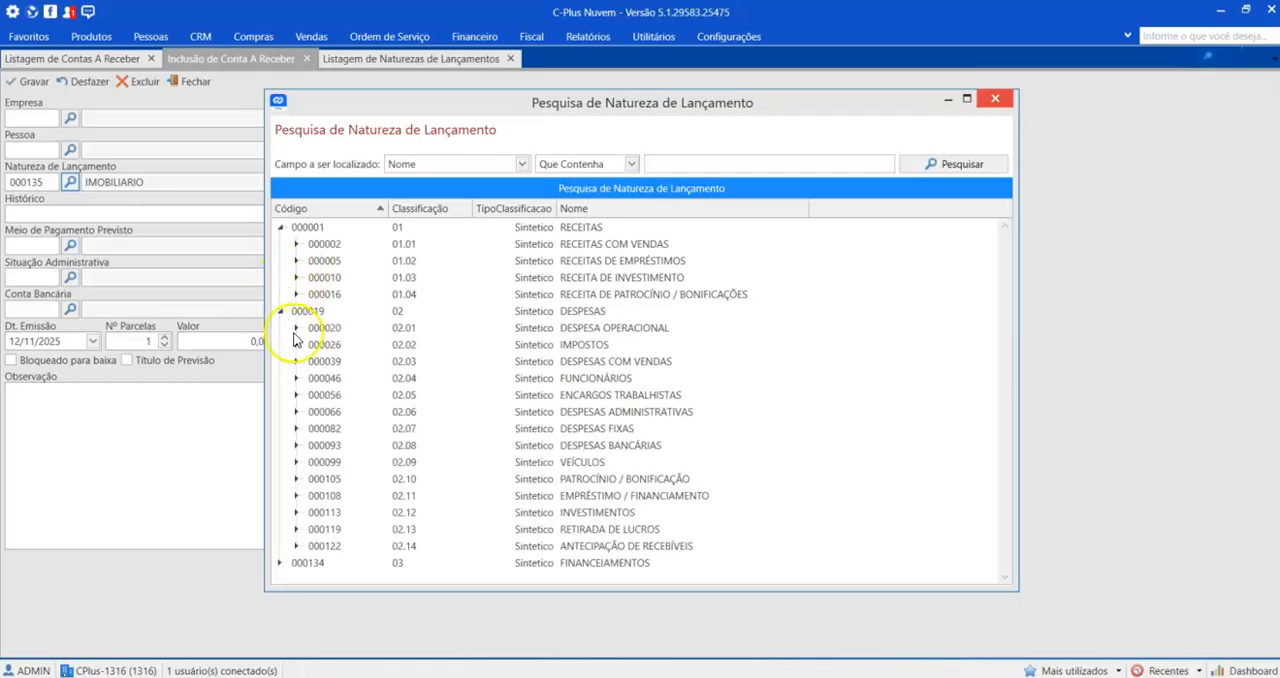
{"action": "left_click", "coordinate": [281, 564]}
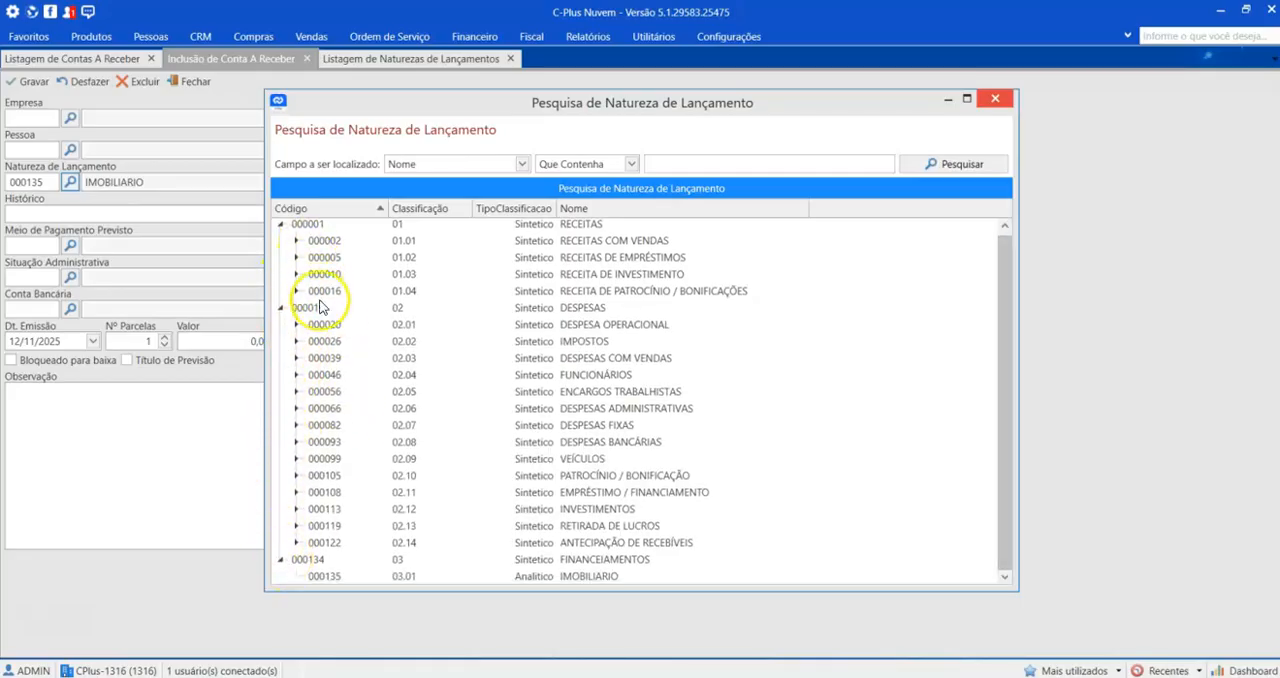
{"action": "scroll", "coordinate": [500, 320], "scroll_direction": "down", "scroll_amount": 1}
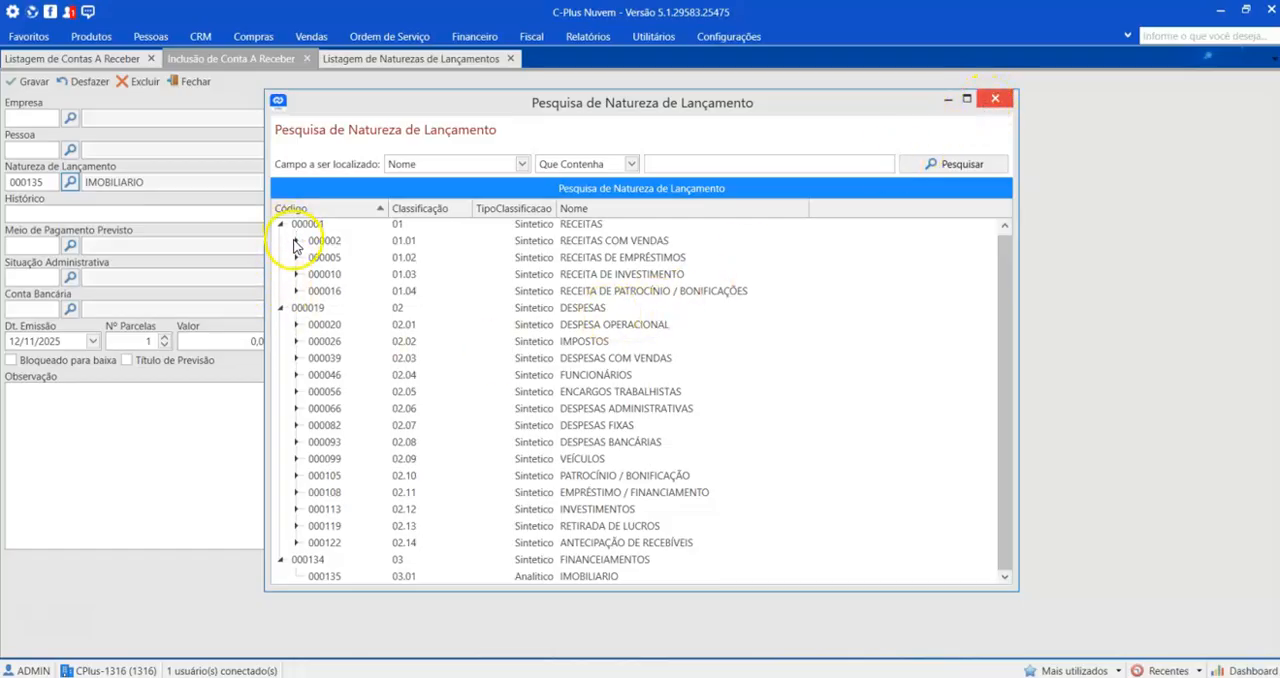
Step: Examine the synthetic subgroups under RECEITAS and DESPESAS, from RECEITAS COM VENDAS down to DESPESAS BANCÁRIAS
{"action": "left_click", "coordinate": [588, 240]}
{"action": "left_click", "coordinate": [606, 257]}
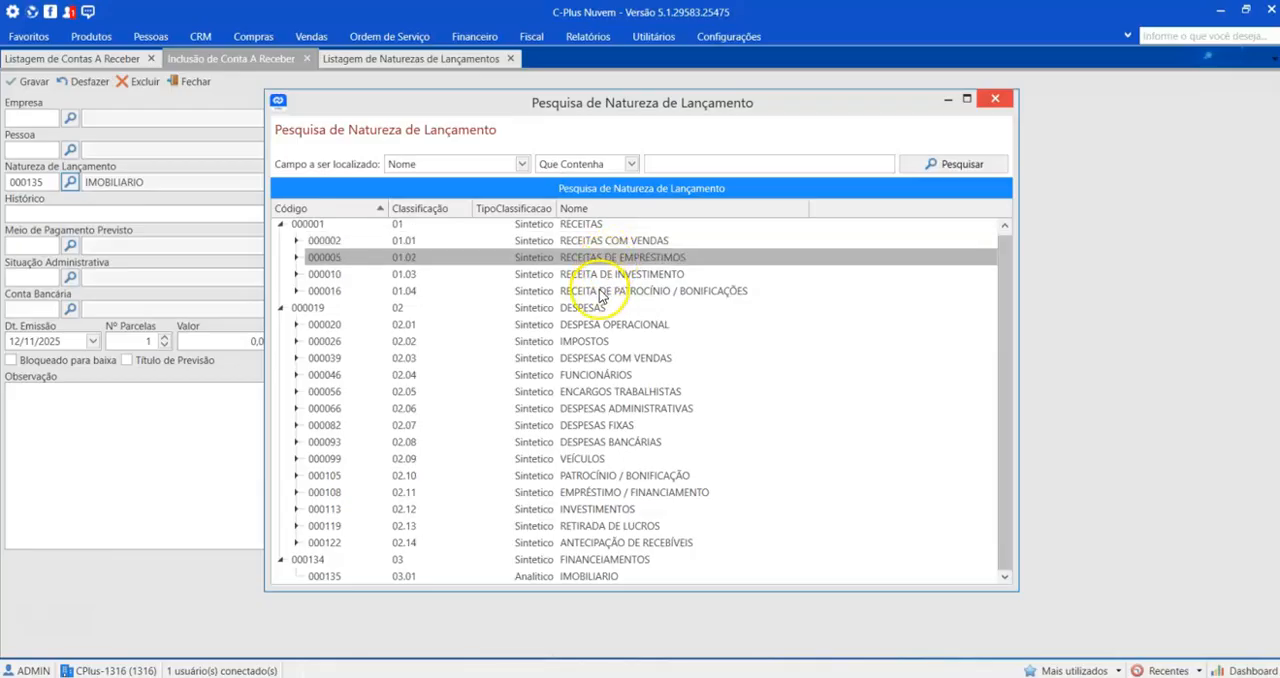
{"action": "left_click", "coordinate": [601, 292]}
{"action": "left_click", "coordinate": [612, 326]}
{"action": "left_click", "coordinate": [600, 343]}
{"action": "left_click", "coordinate": [603, 379]}
{"action": "left_click", "coordinate": [609, 425]}
{"action": "left_click", "coordinate": [605, 446]}
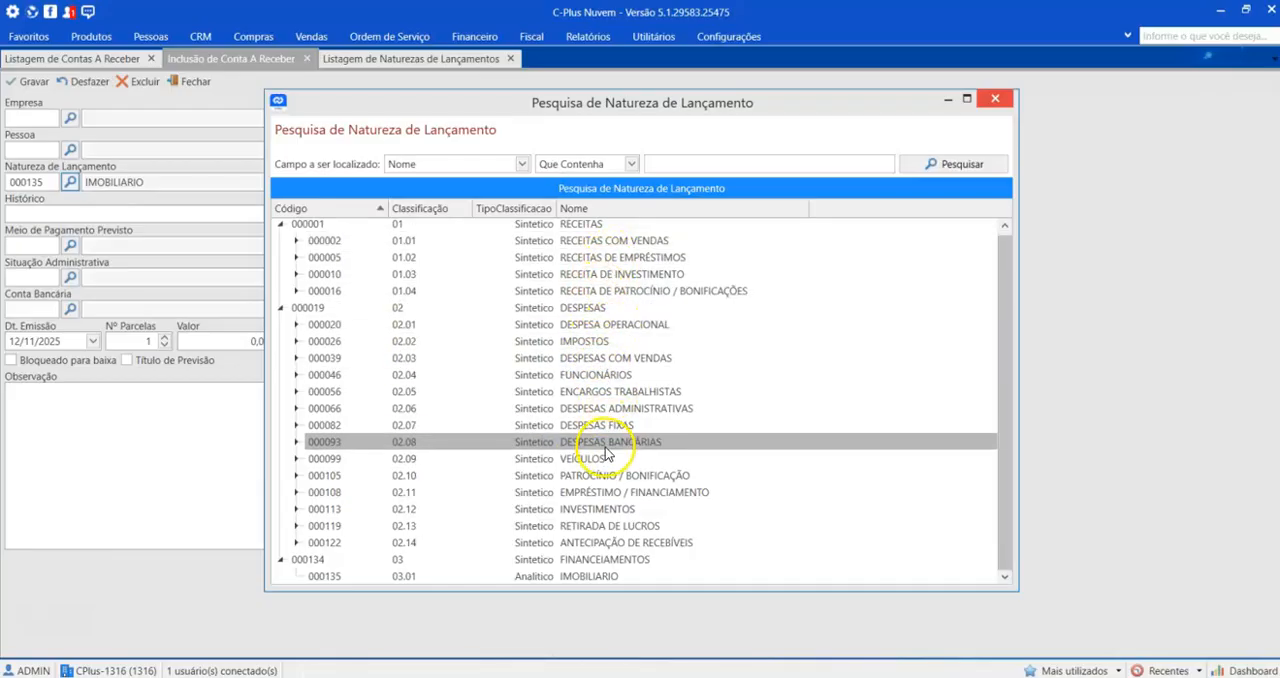